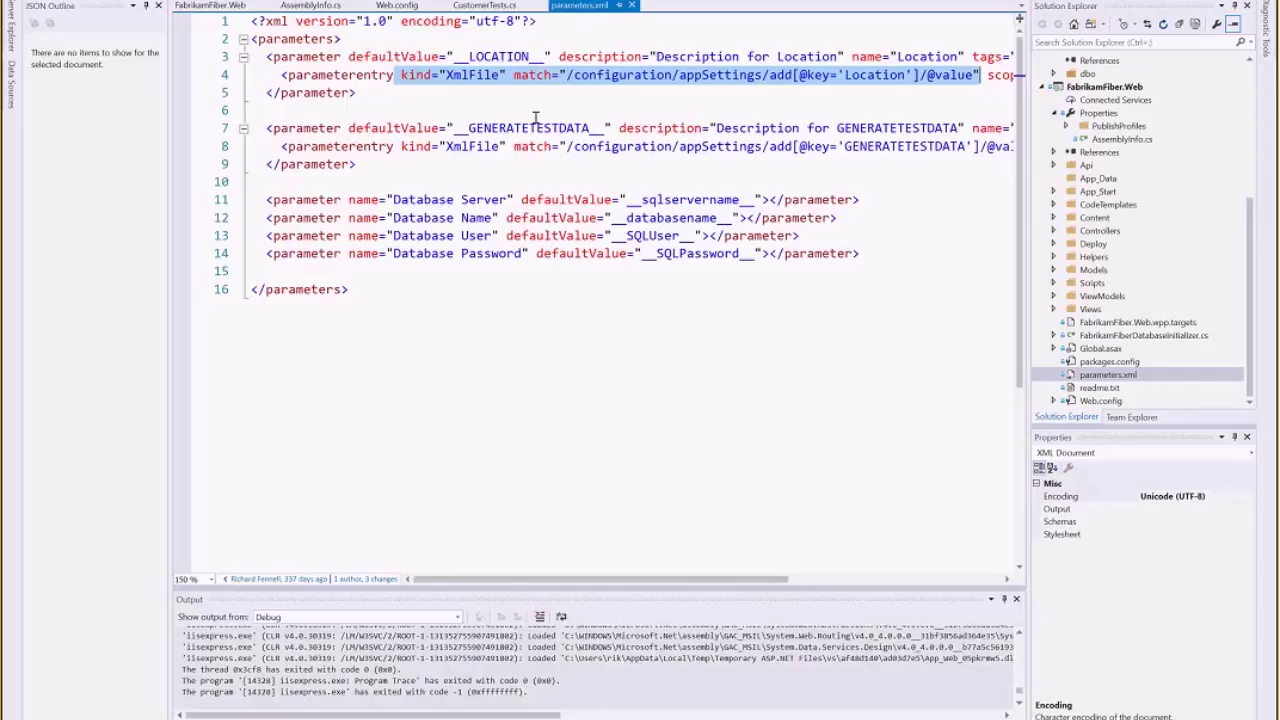
Step: View the Publish command of the FabrikamFiber.Web project and switch to the browser, keeping all its tabs open
right_click(1090, 88)
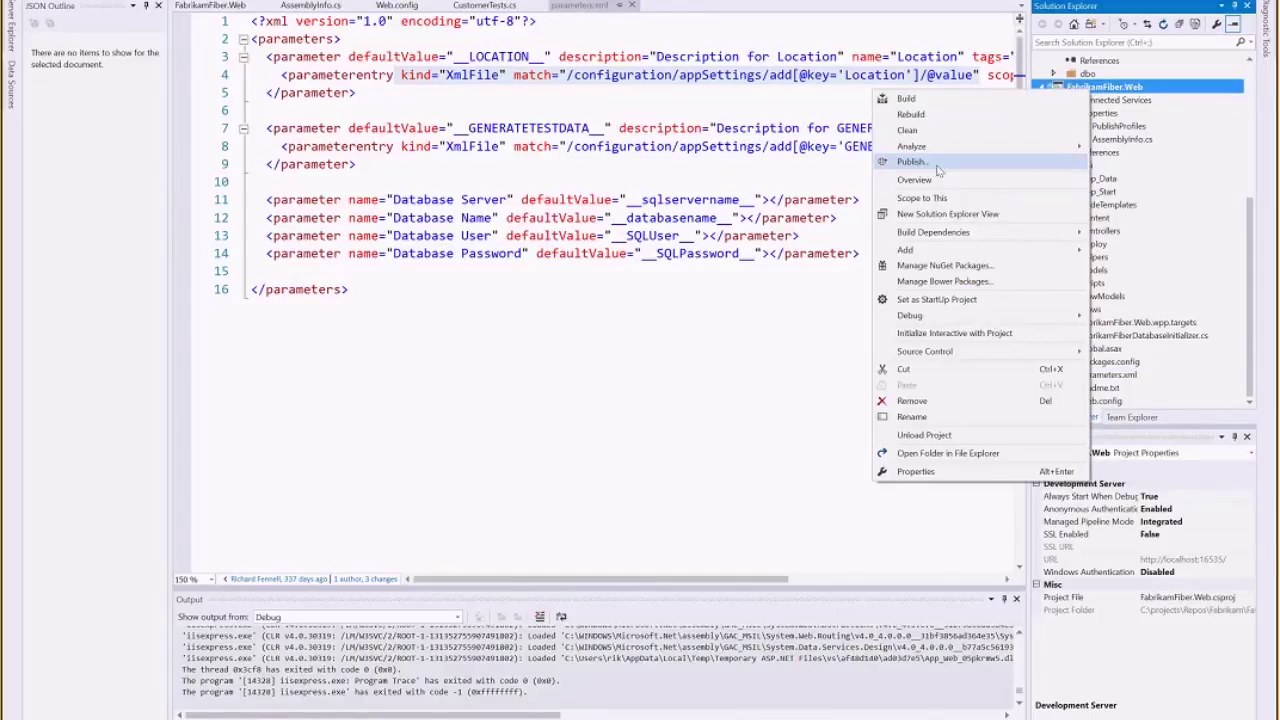
click(937, 167)
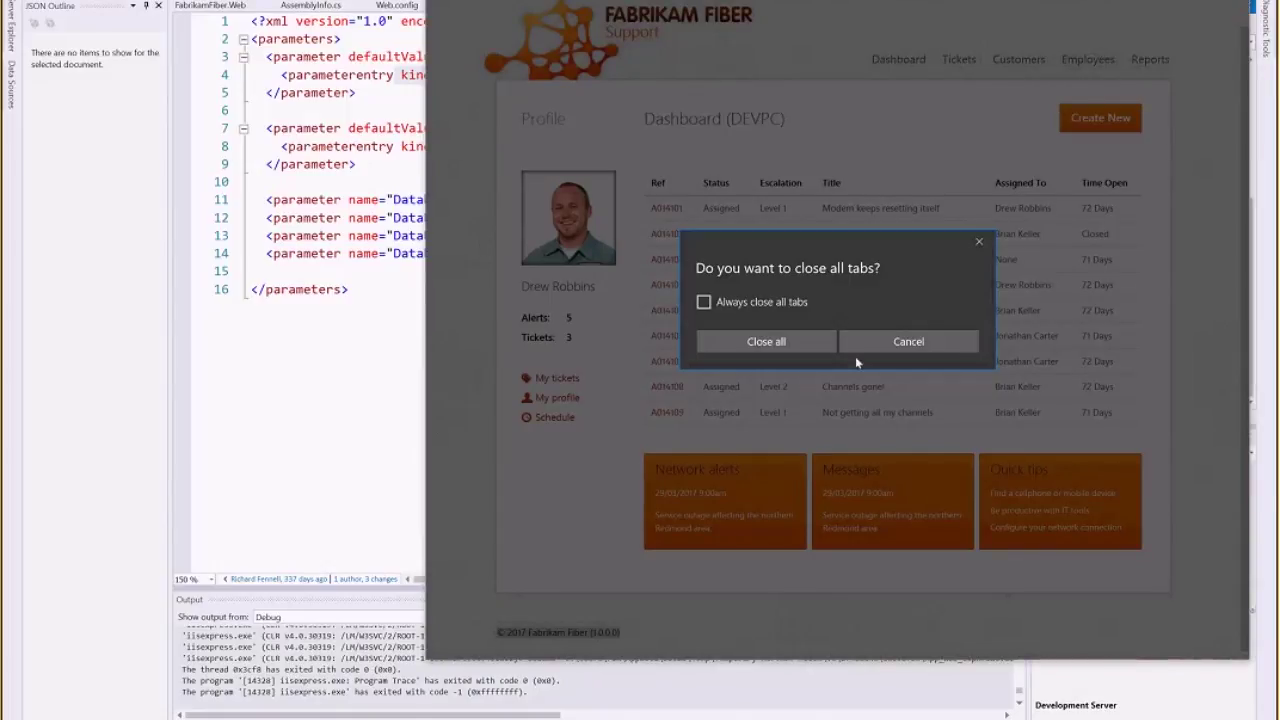
click(855, 354)
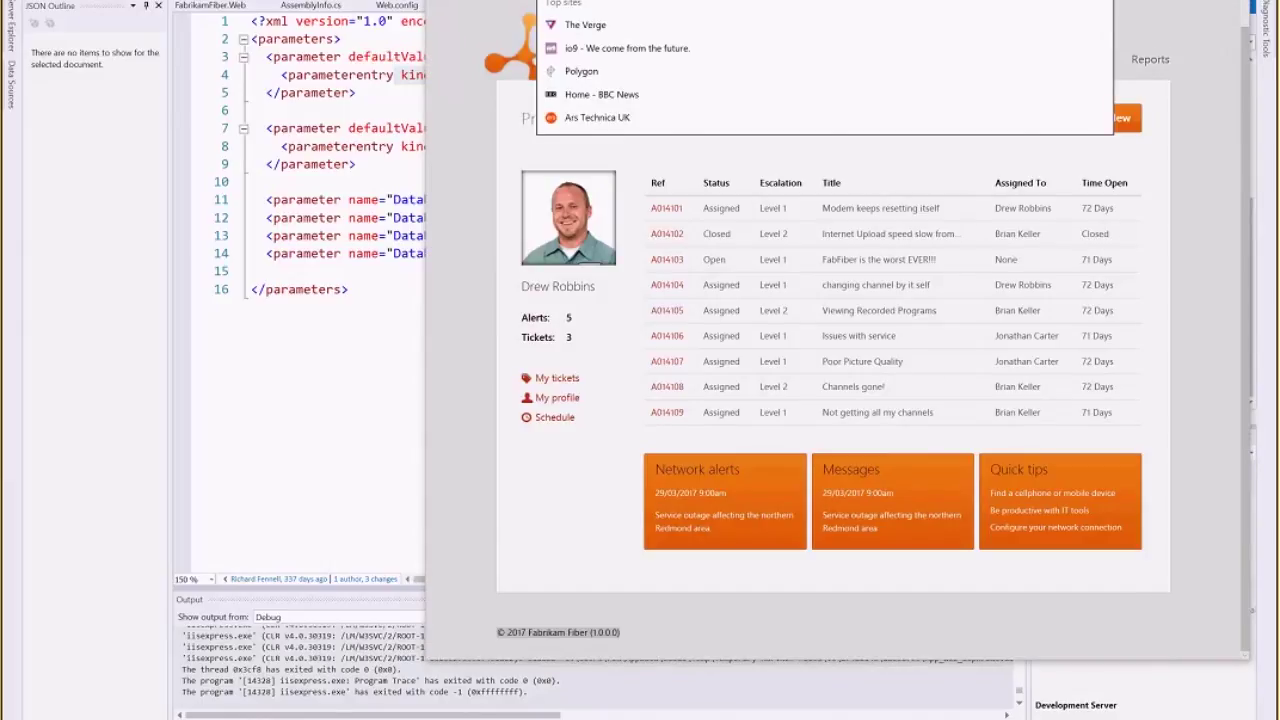
Step: Go to the Team Services projects page at blackmarblelabs.visualstudio.com/_projects
text(blac)
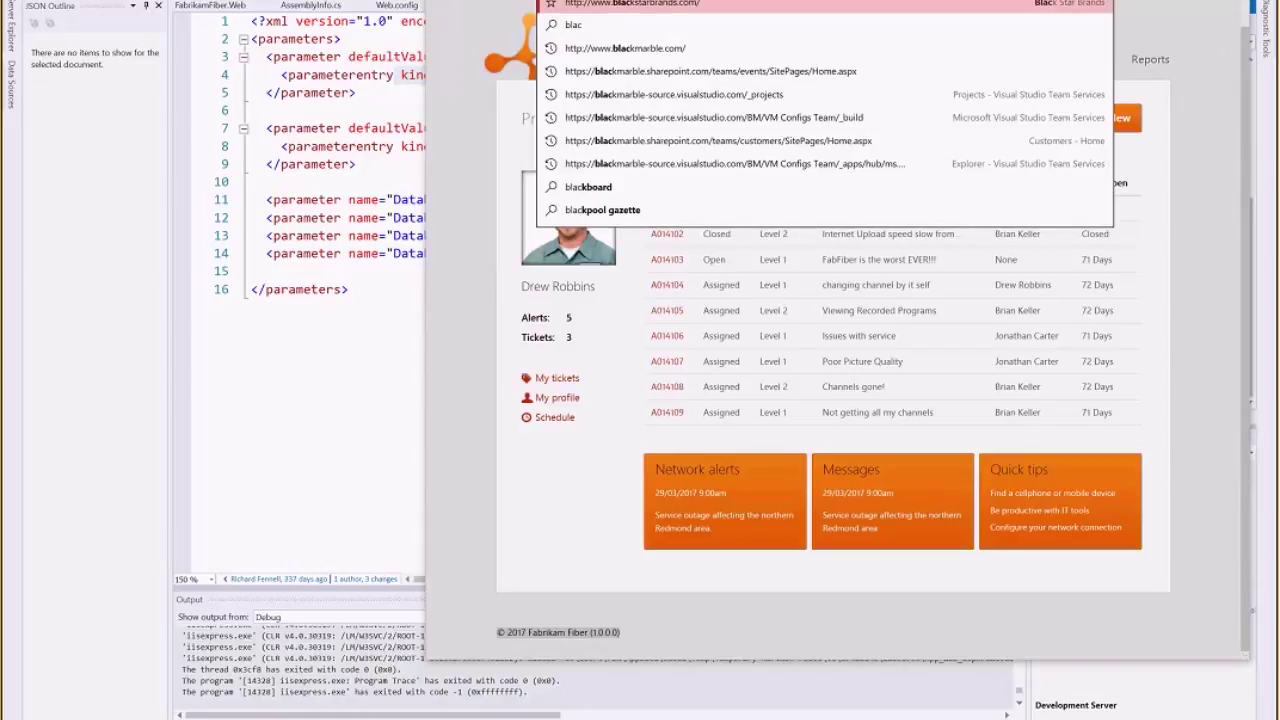
text(kstarbrands.com)
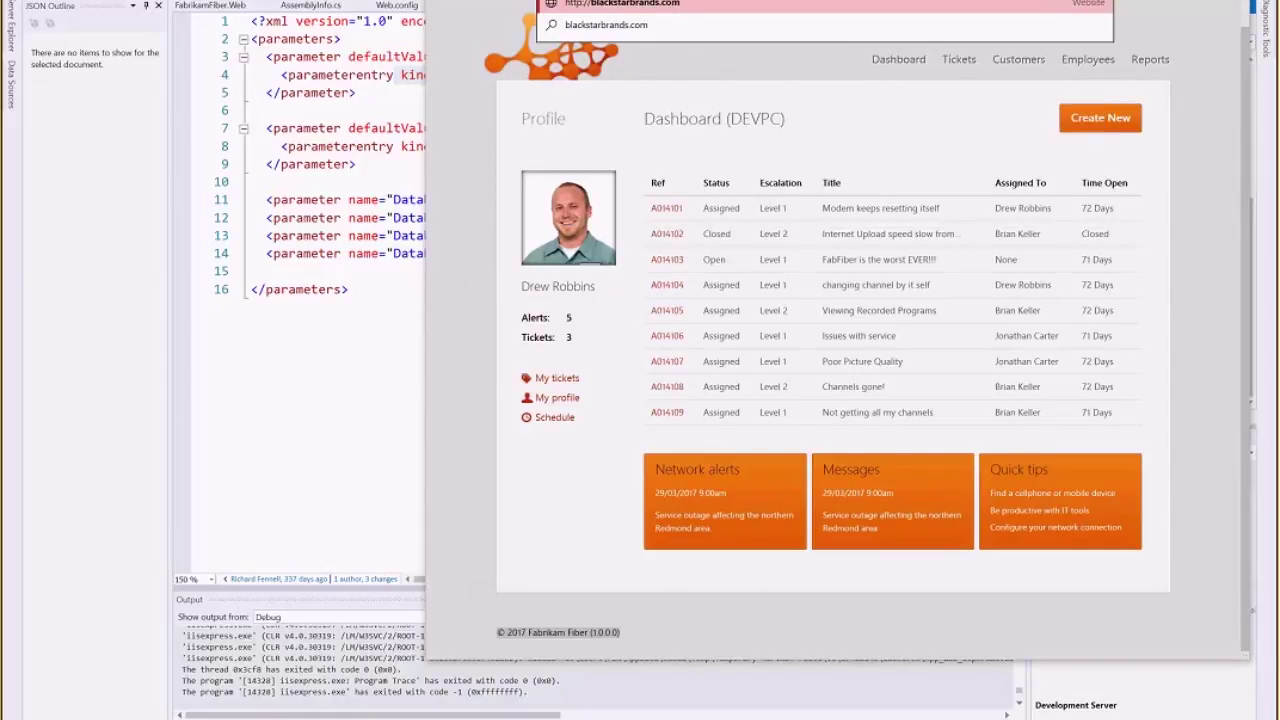
key(BackSpace)
key(BackSpace)
key(BackSpace)
key(BackSpace)
key(BackSpace)
key(BackSpace)
key(BackSpace)
key(BackSpace)
key(BackSpace)
key(BackSpace)
key(BackSpace)
key(BackSpace)
key(BackSpace)
key(BackSpace)
text(ma)
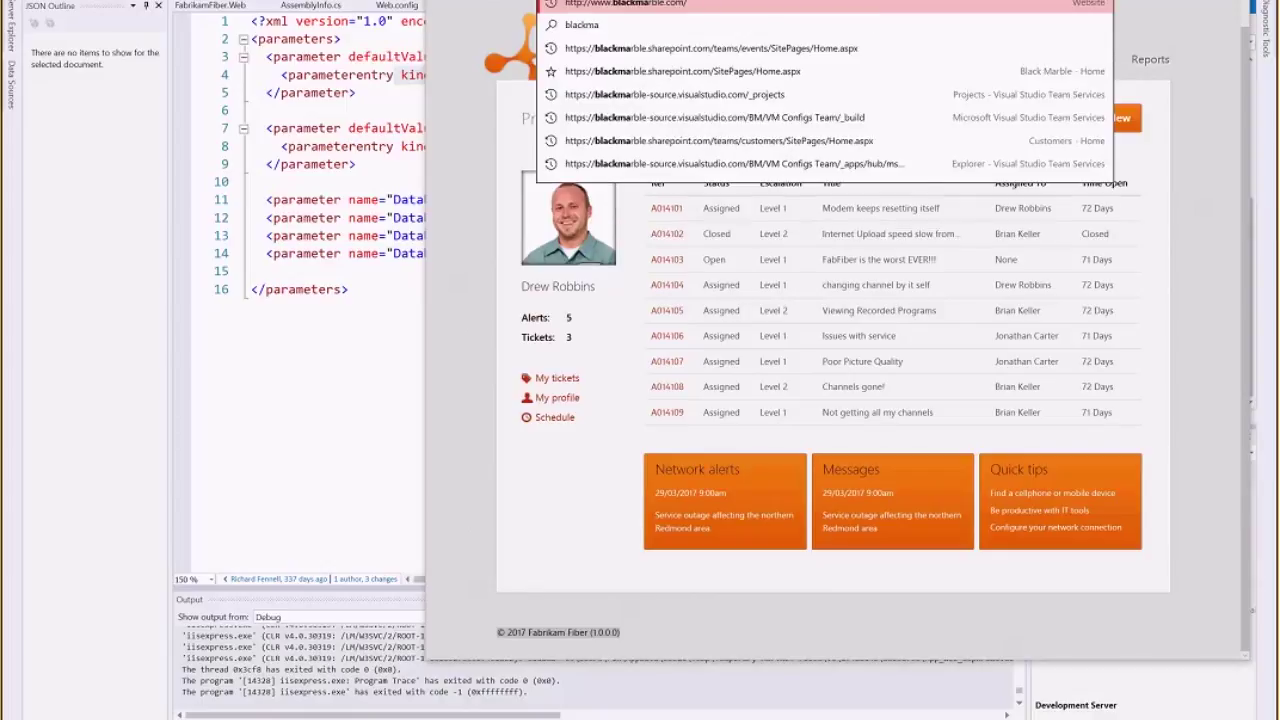
text(rblela)
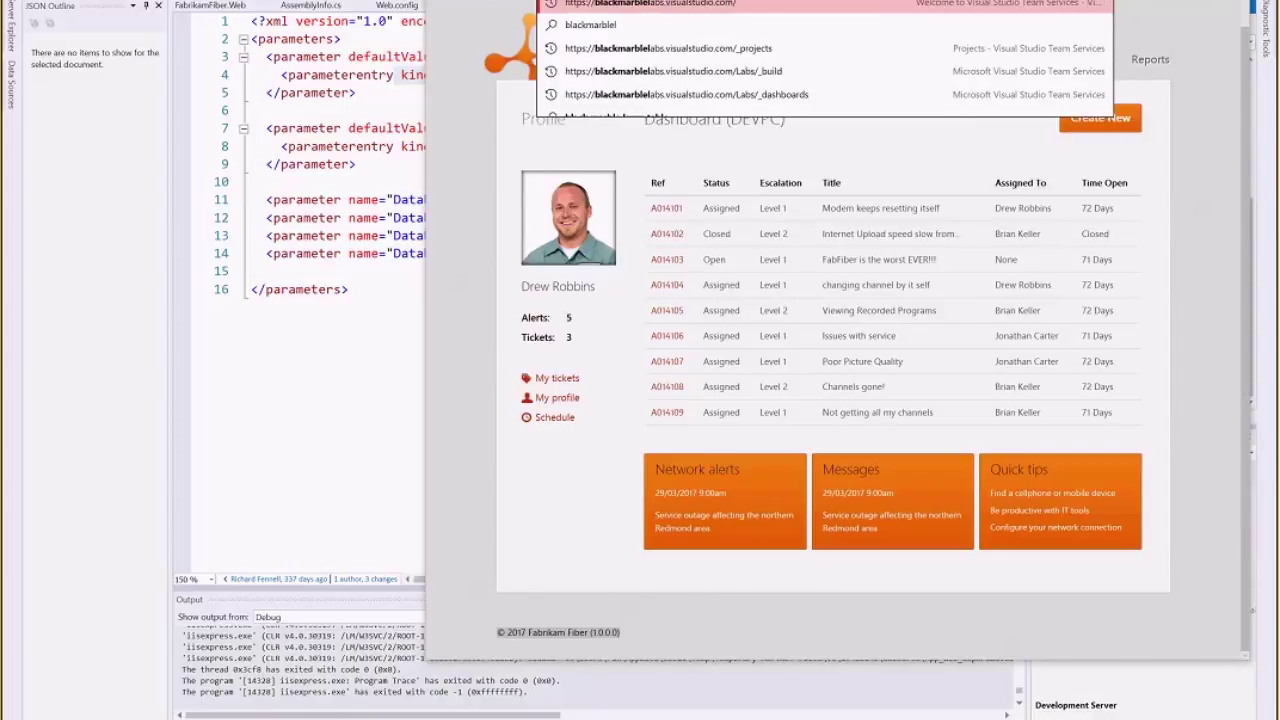
key(Down)
key(Down)
key(Down)
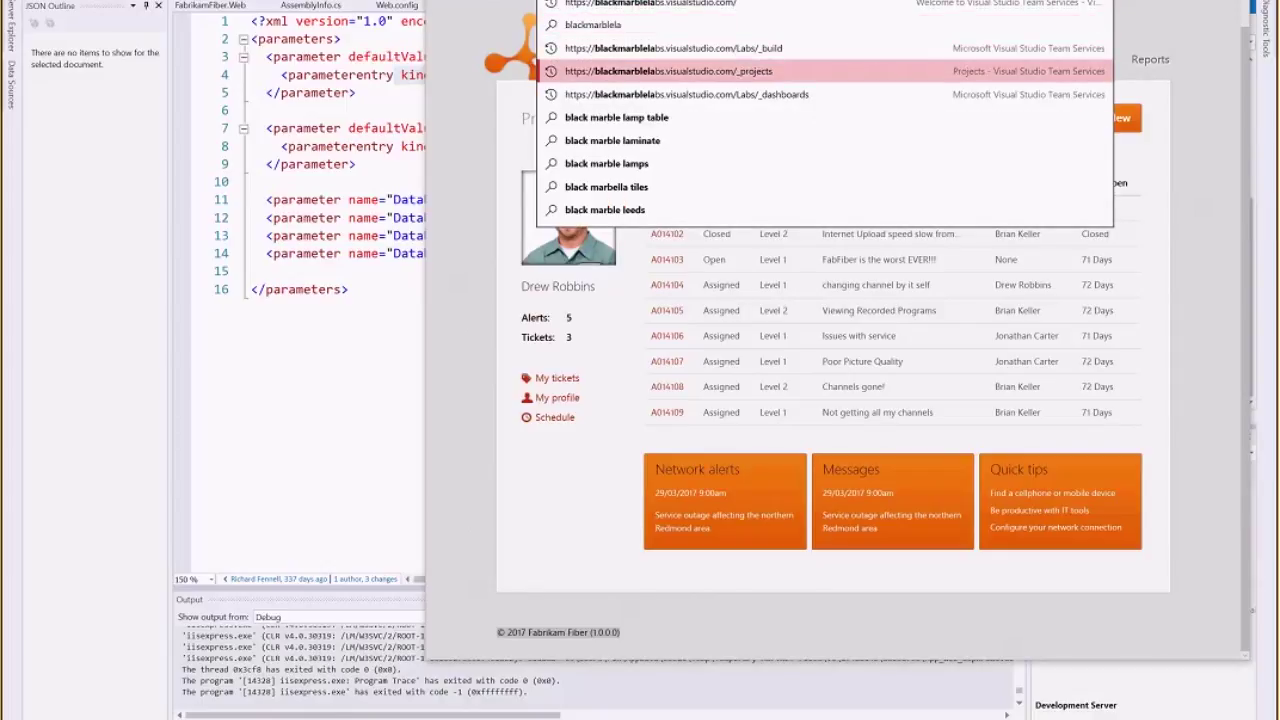
key(Return)
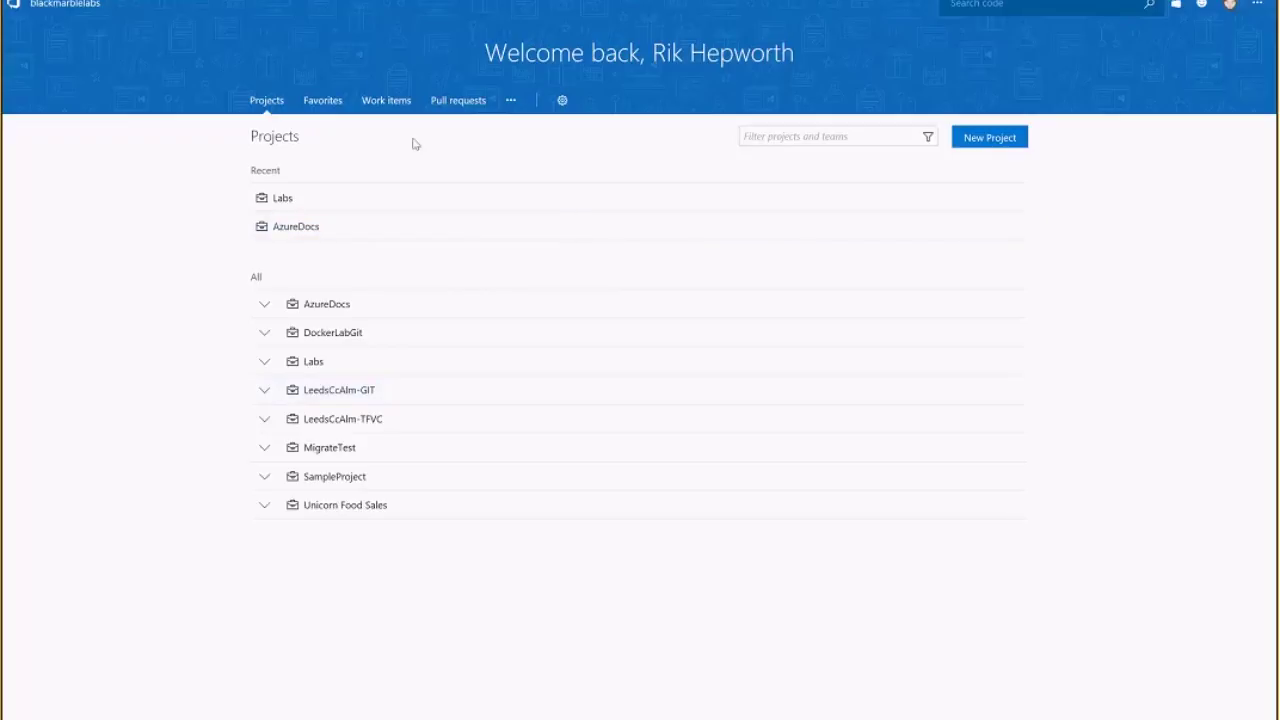
Step: Browse the Labs project's code, expanding the nested FabrikamEnv folders before switching to the Fabrikam repository
click(283, 199)
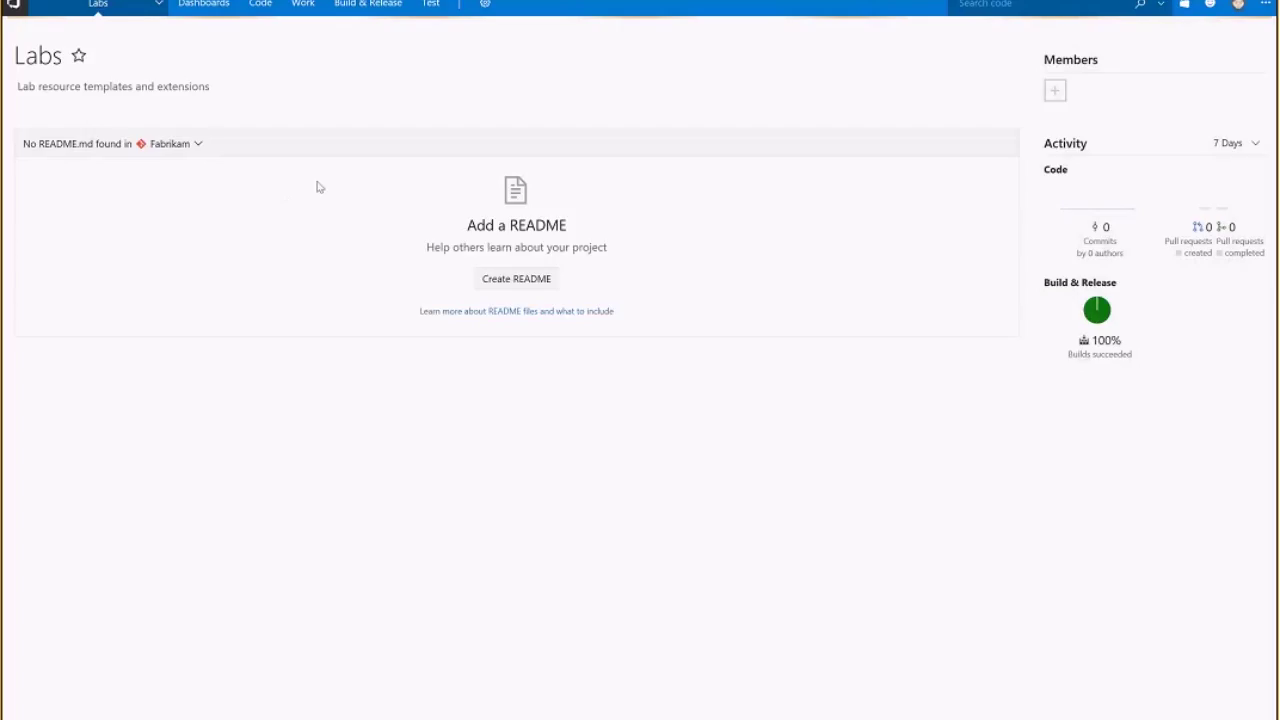
click(262, 8)
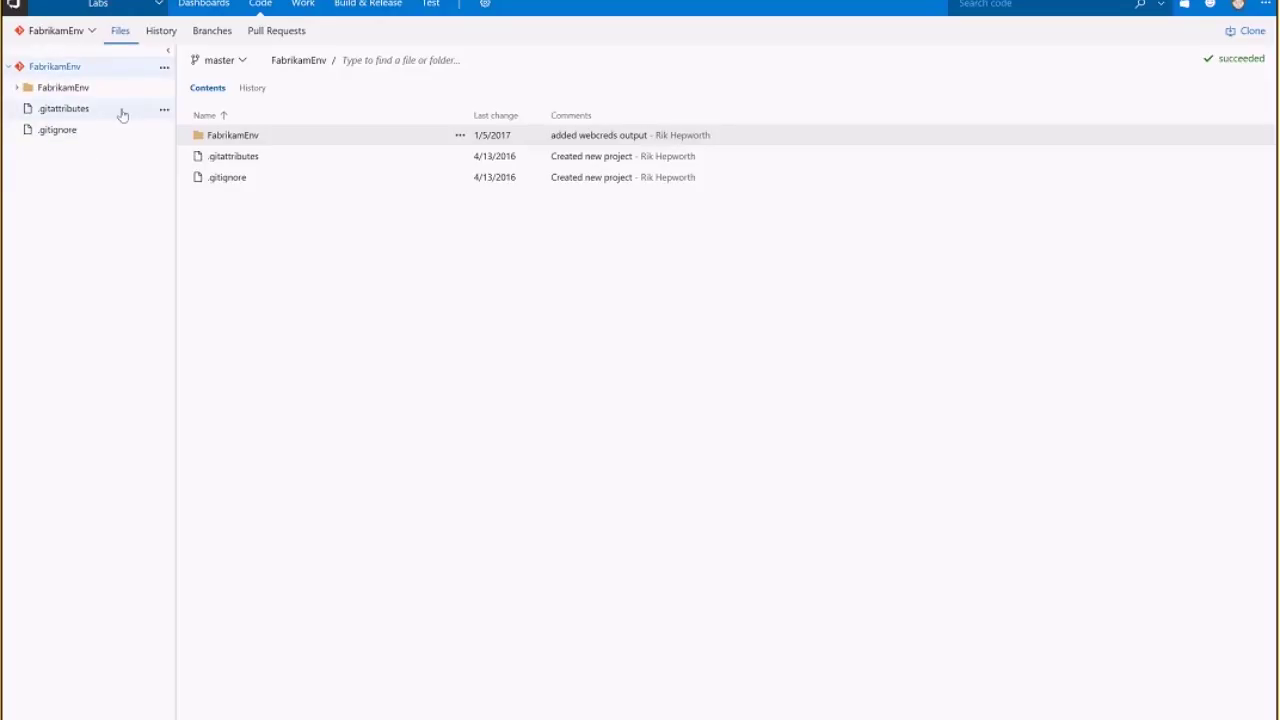
click(17, 88)
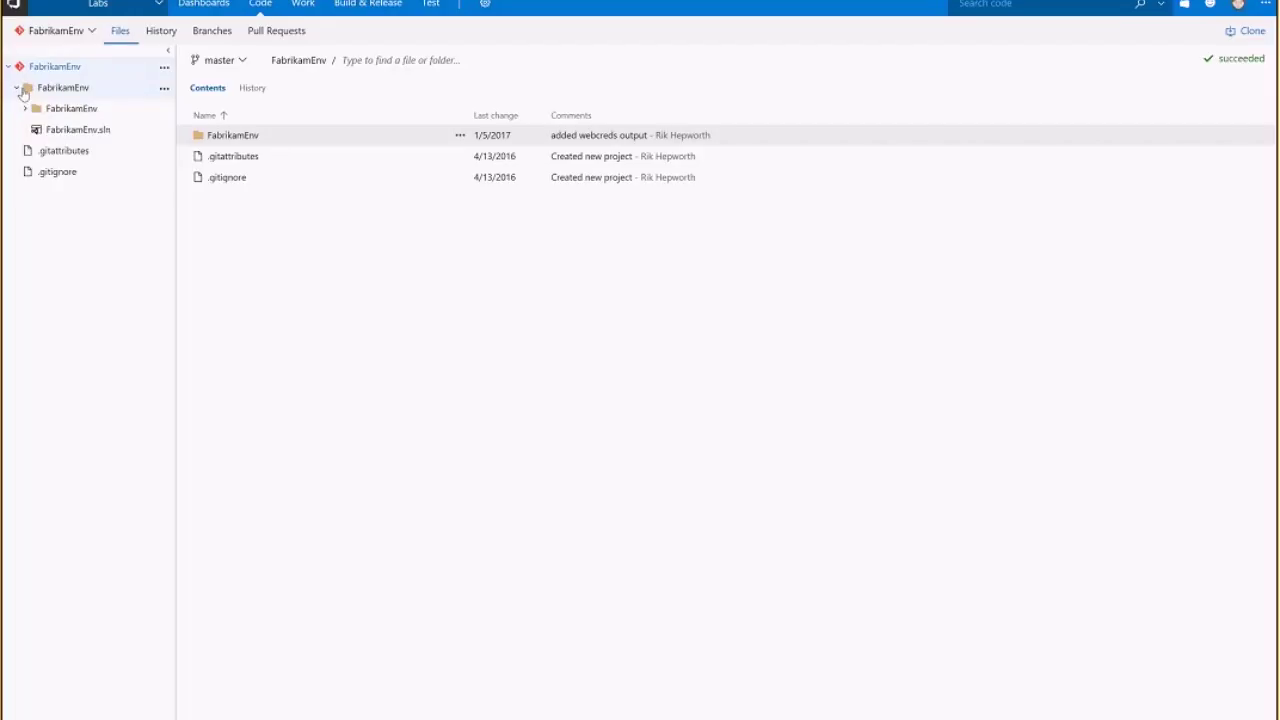
click(25, 109)
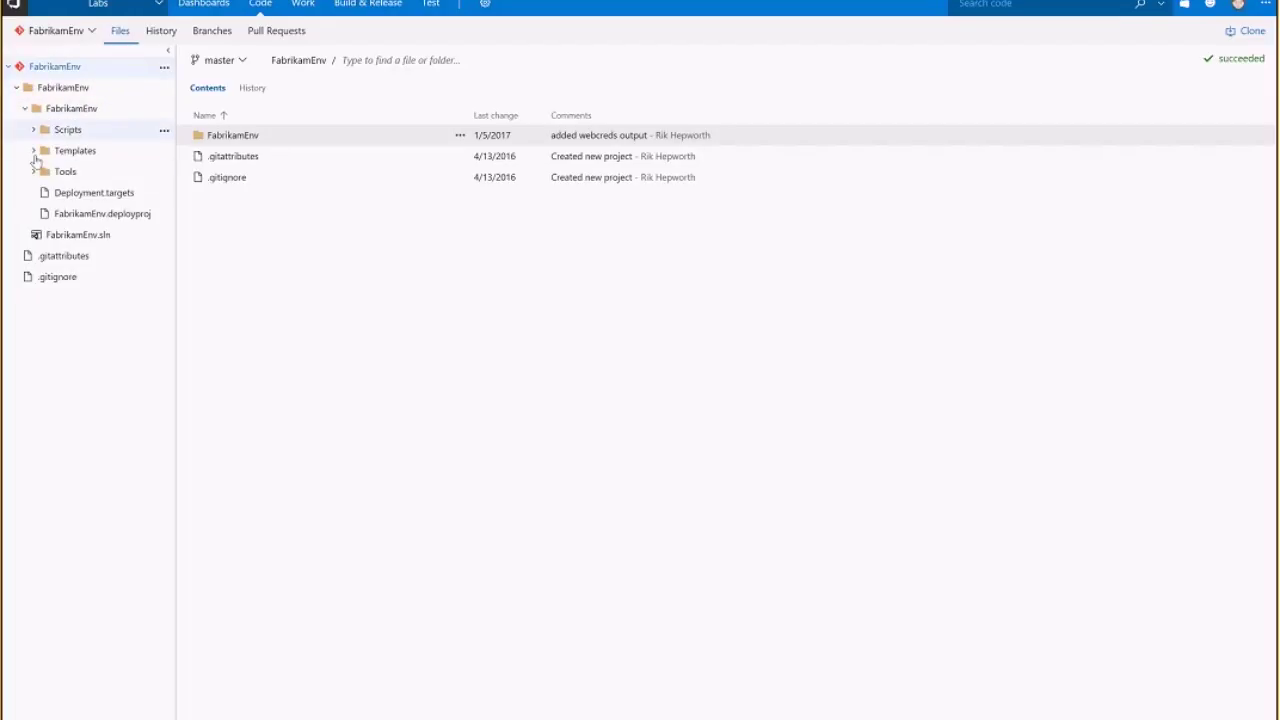
click(83, 32)
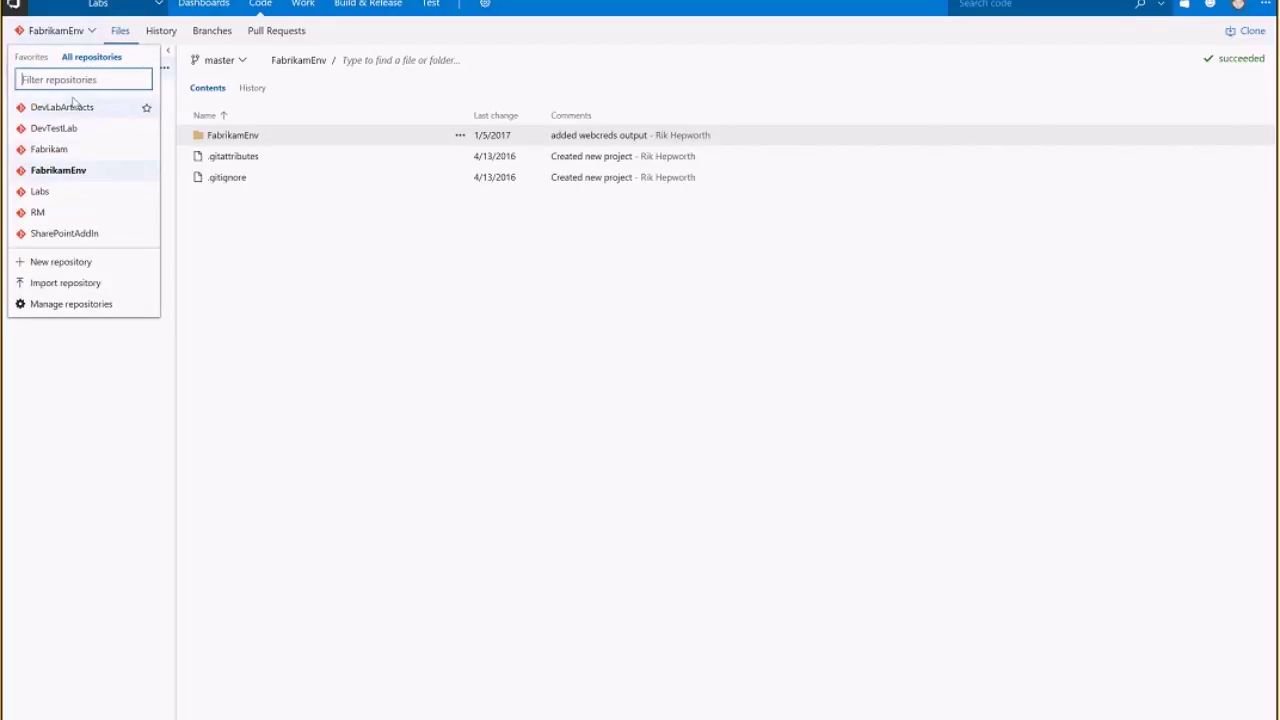
click(70, 155)
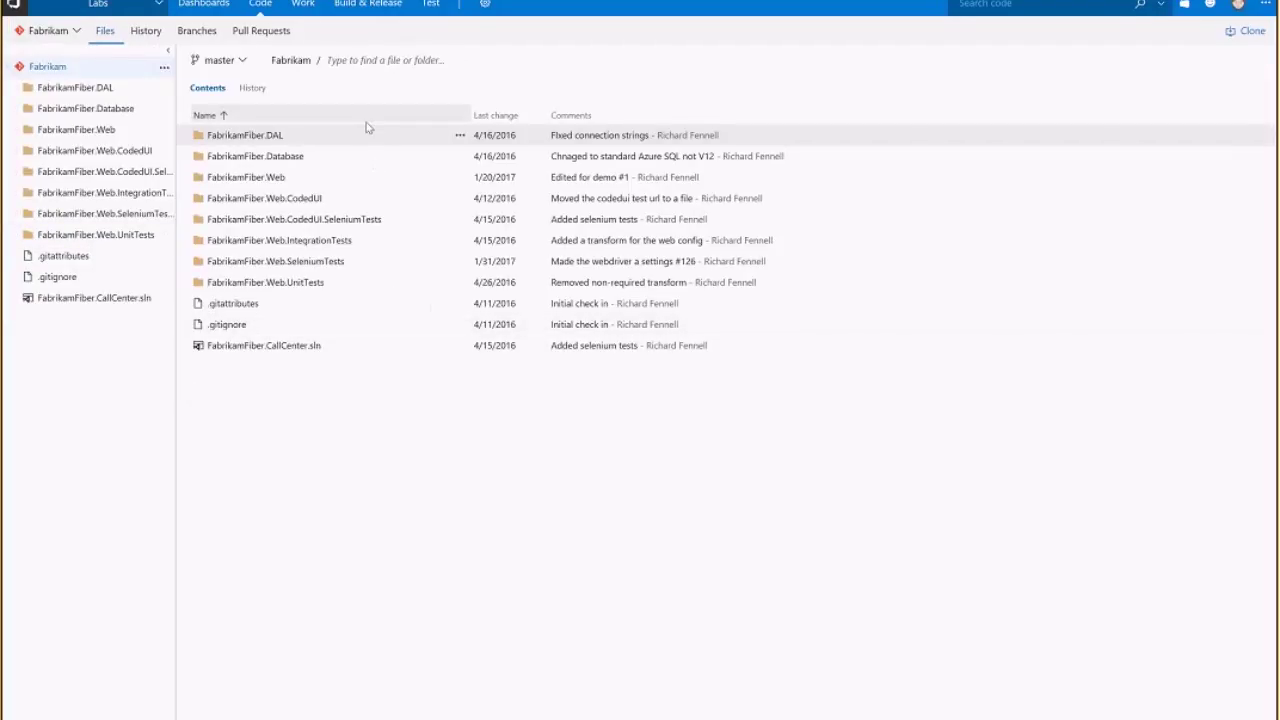
Step: Queue a new Fabrikam.Master build on the Hosted queue from the master branch with the default variables
click(375, 7)
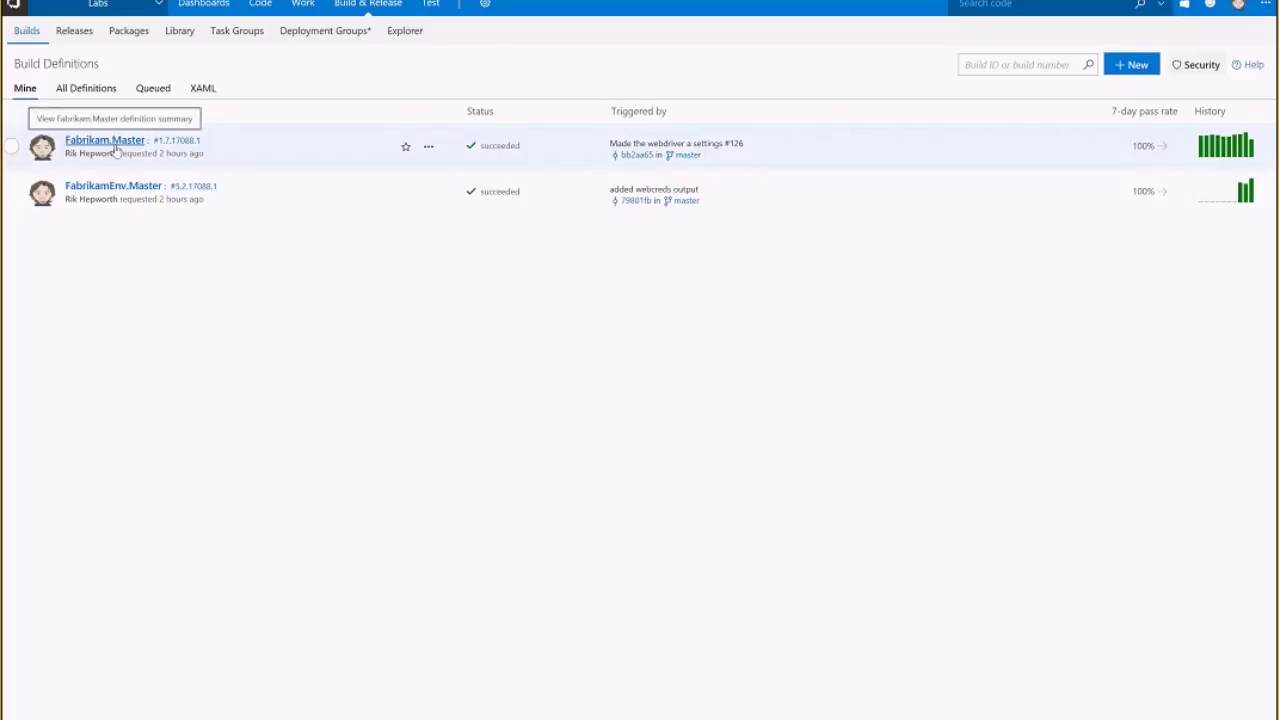
click(428, 148)
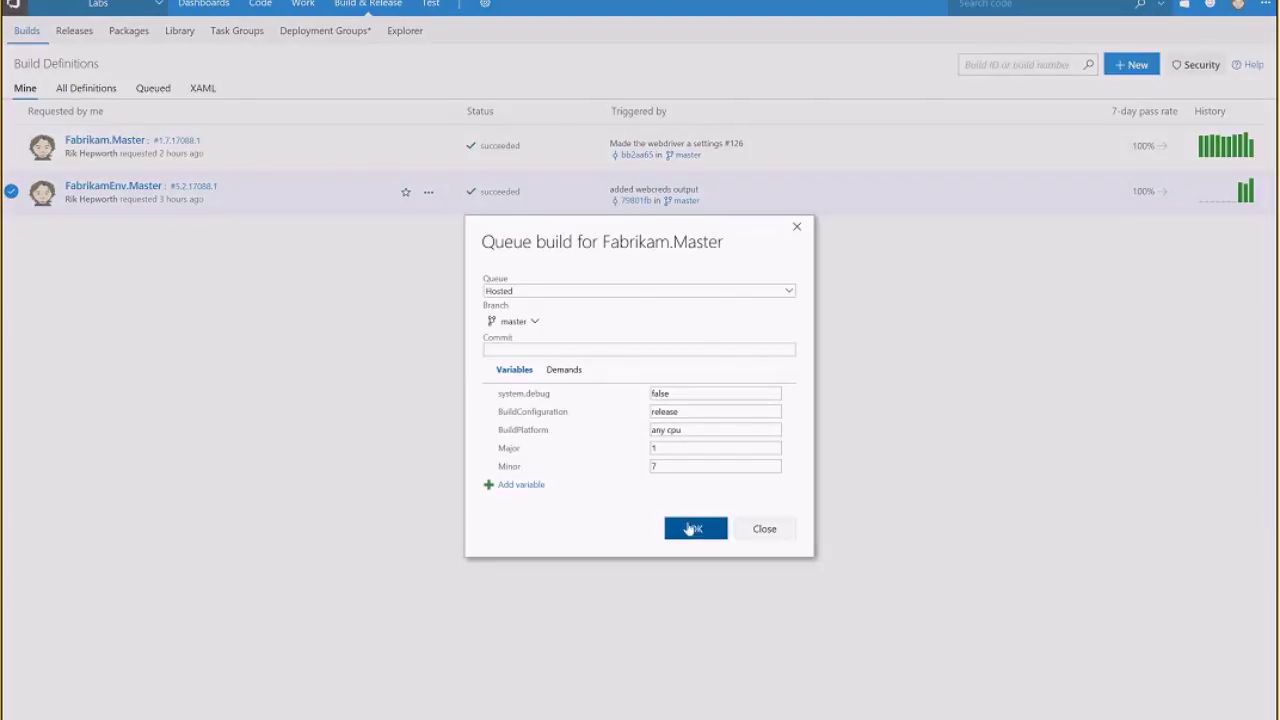
click(690, 528)
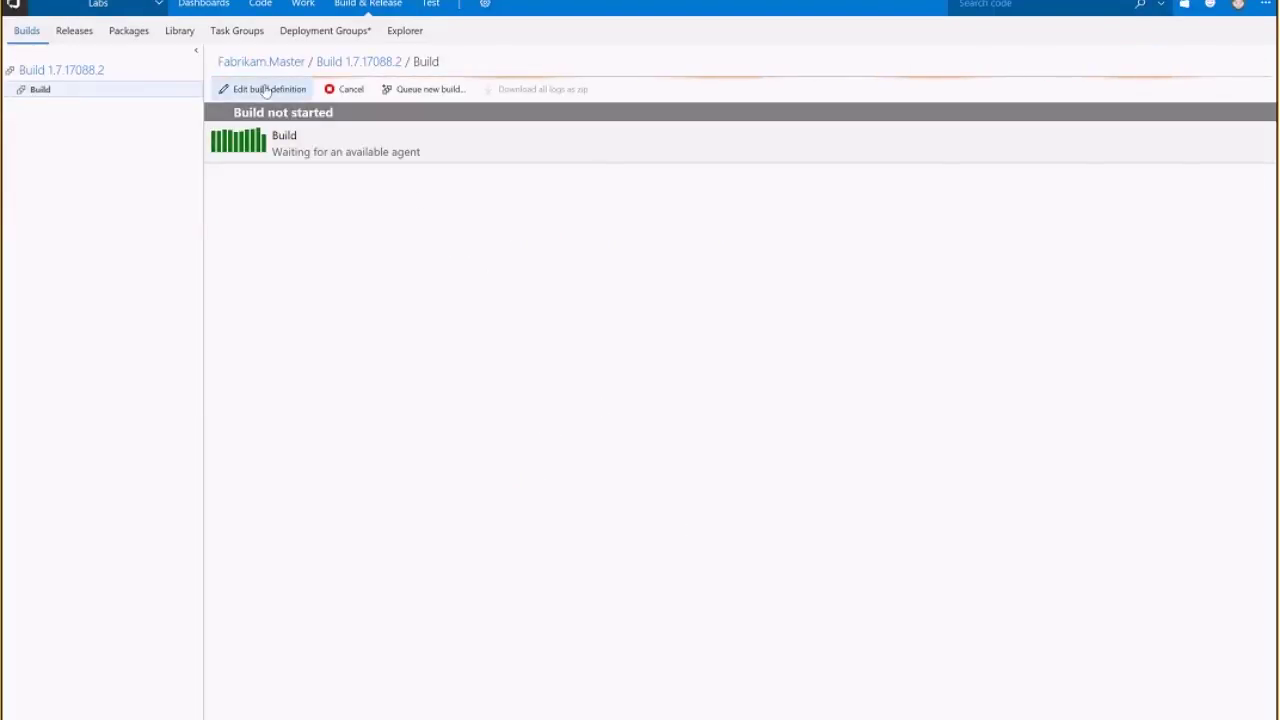
Step: Open the Fabrikam.Master build definition for editing and review its Get sources, NuGet restore and Version Assemblies tasks
click(266, 90)
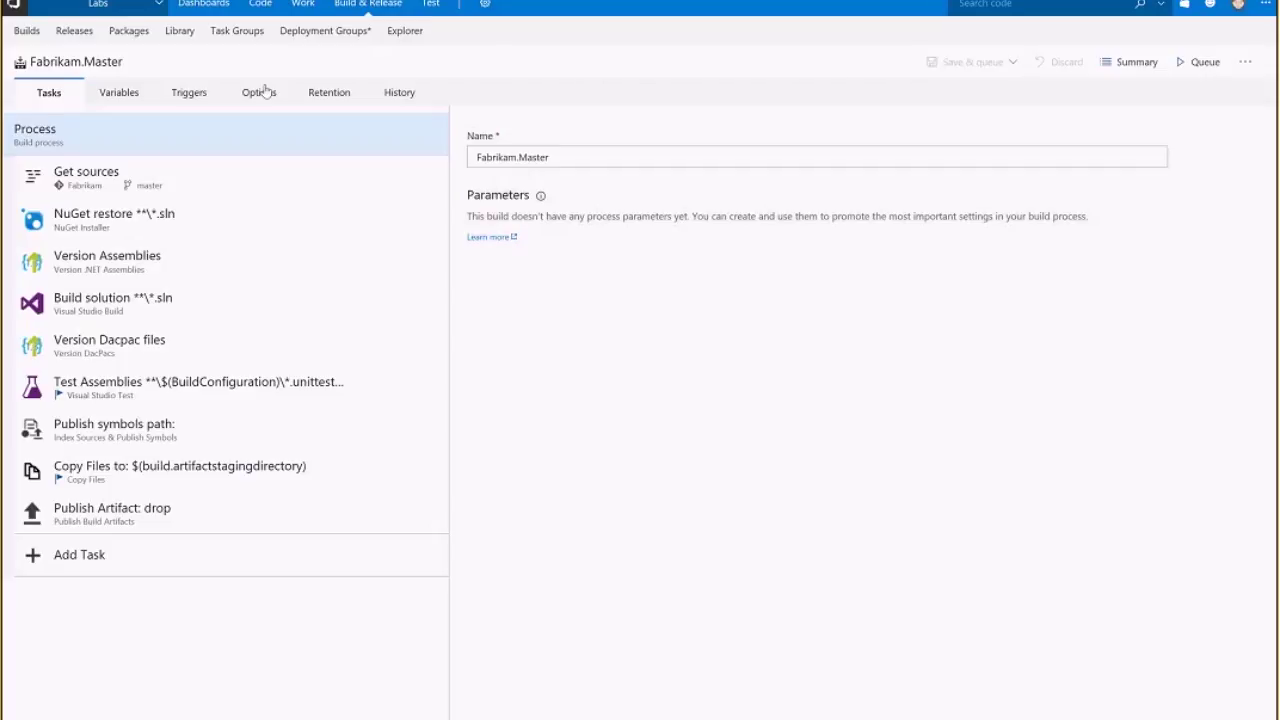
click(100, 184)
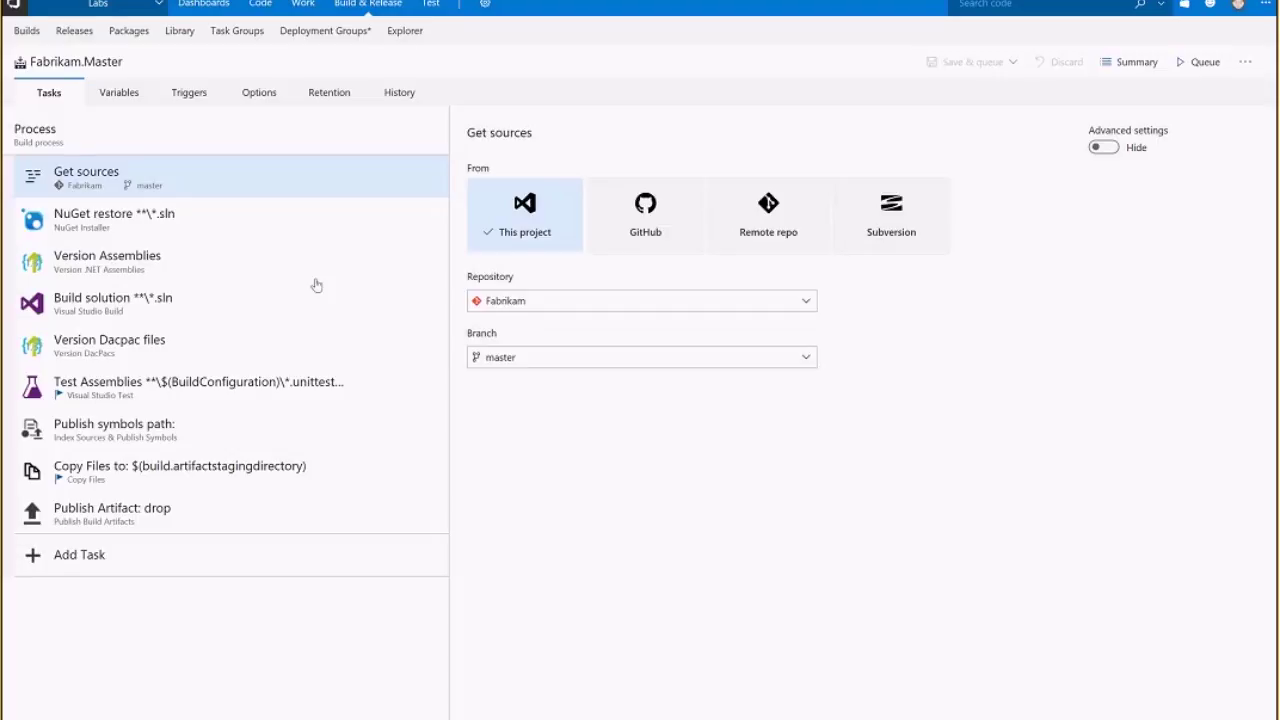
click(247, 239)
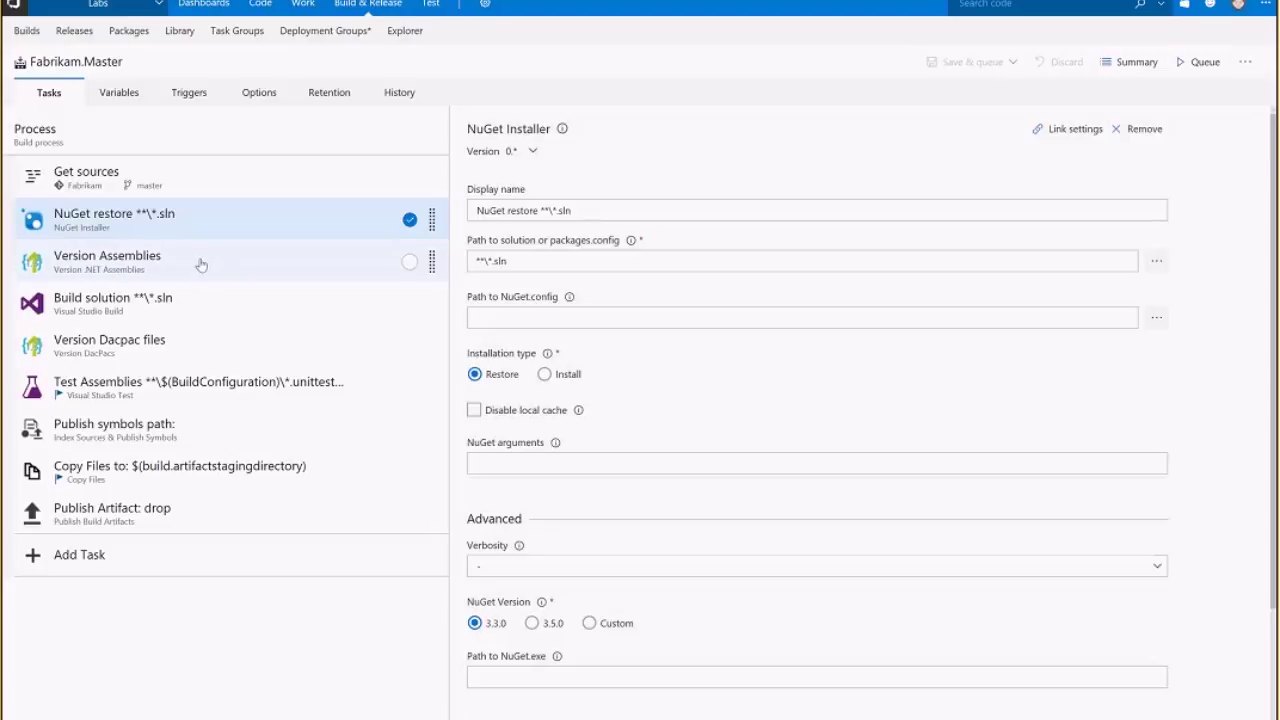
click(201, 263)
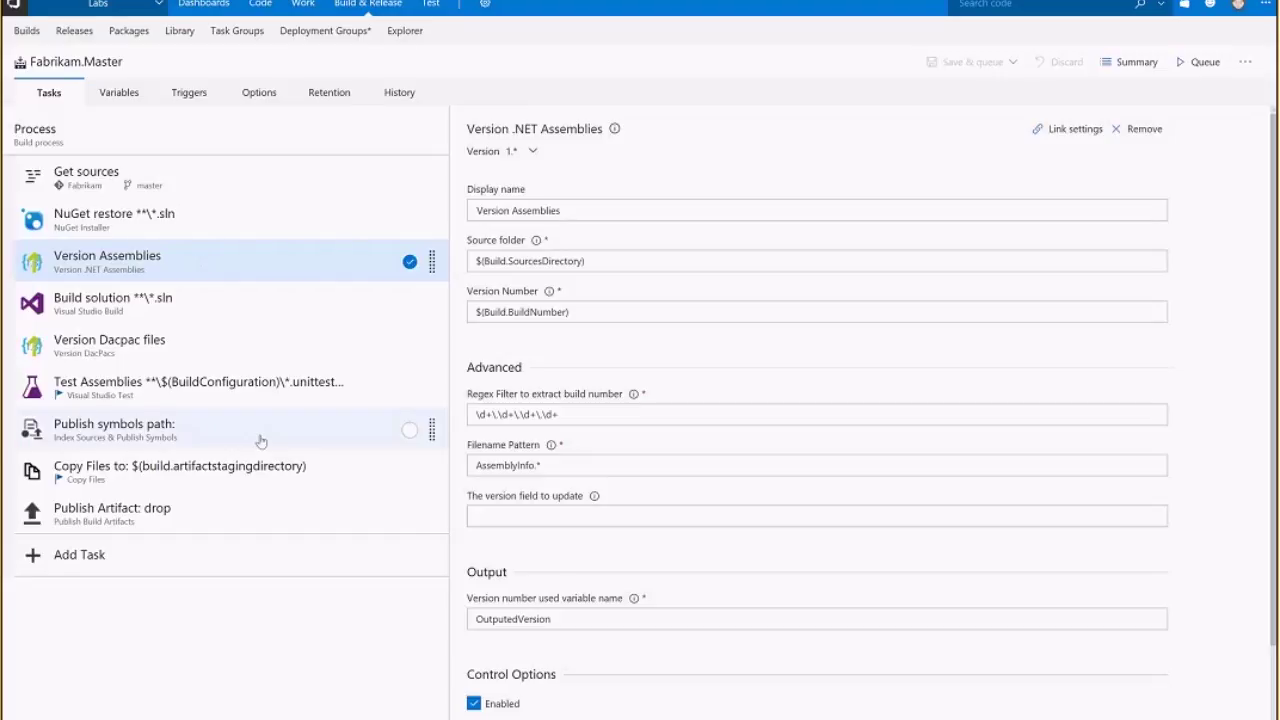
click(510, 460)
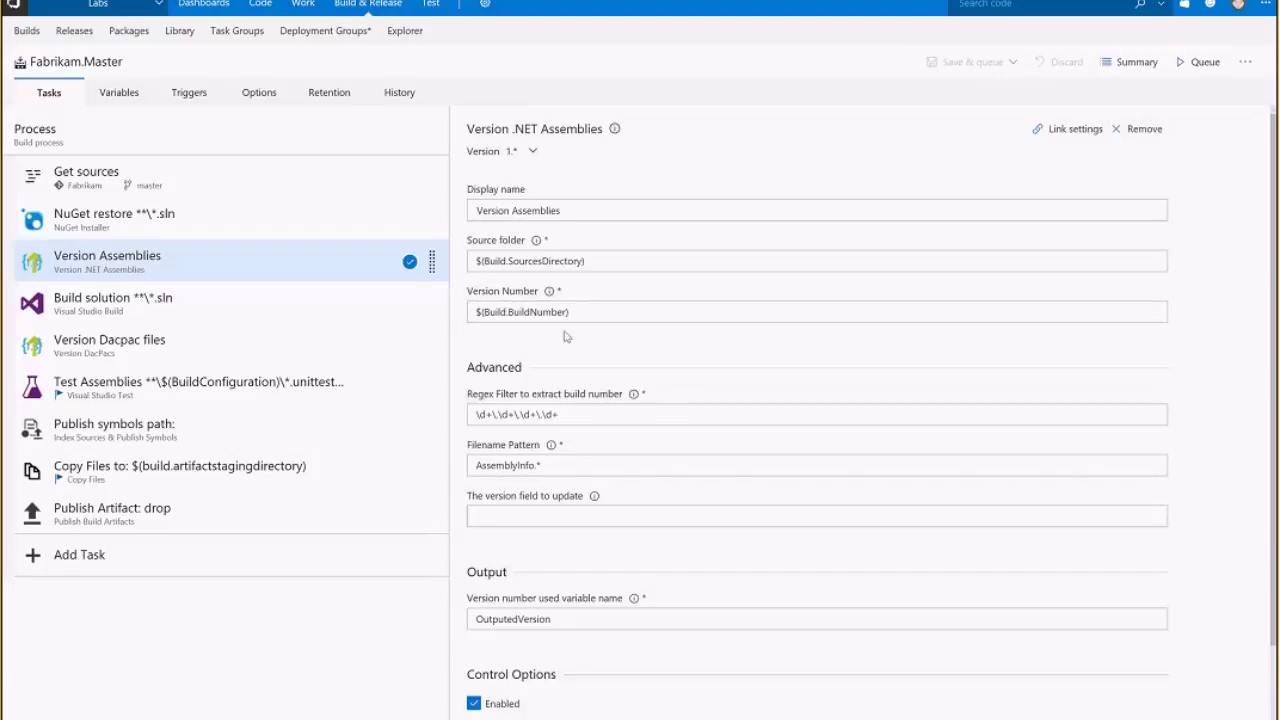
Step: Examine the definition's build number format together with the Major and Minor process variables it uses
click(259, 94)
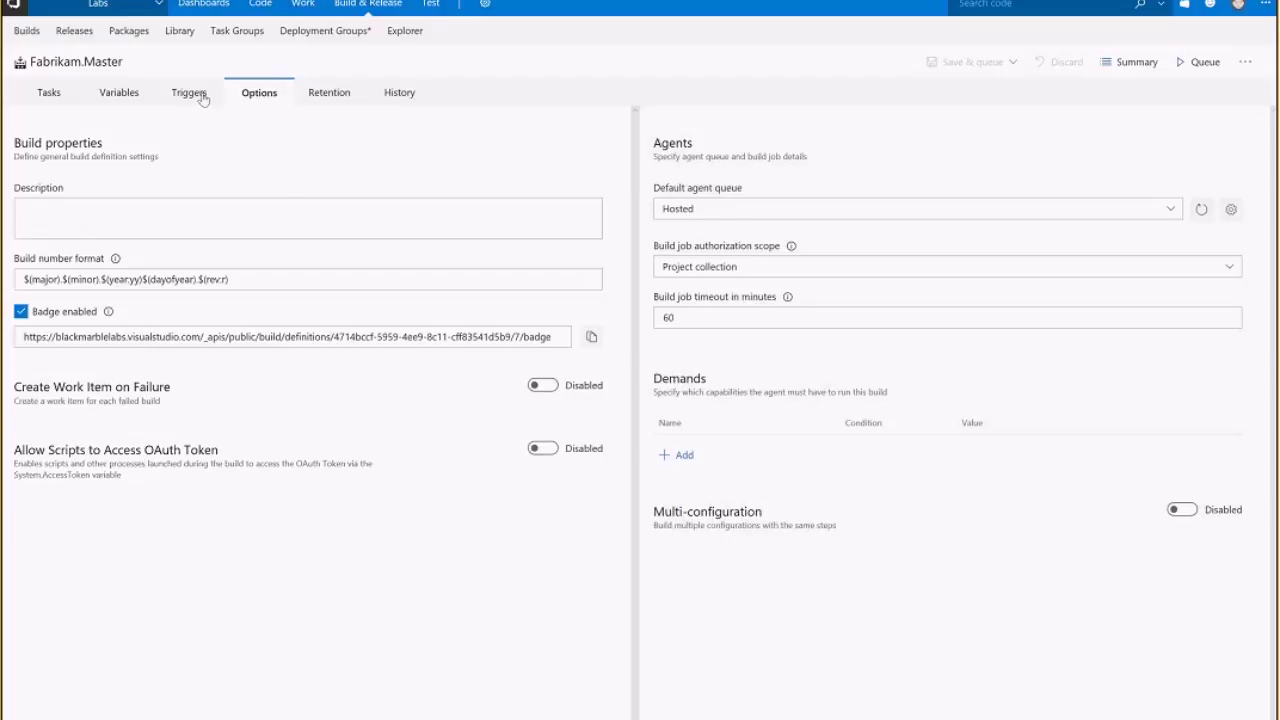
click(55, 281)
click(24, 281)
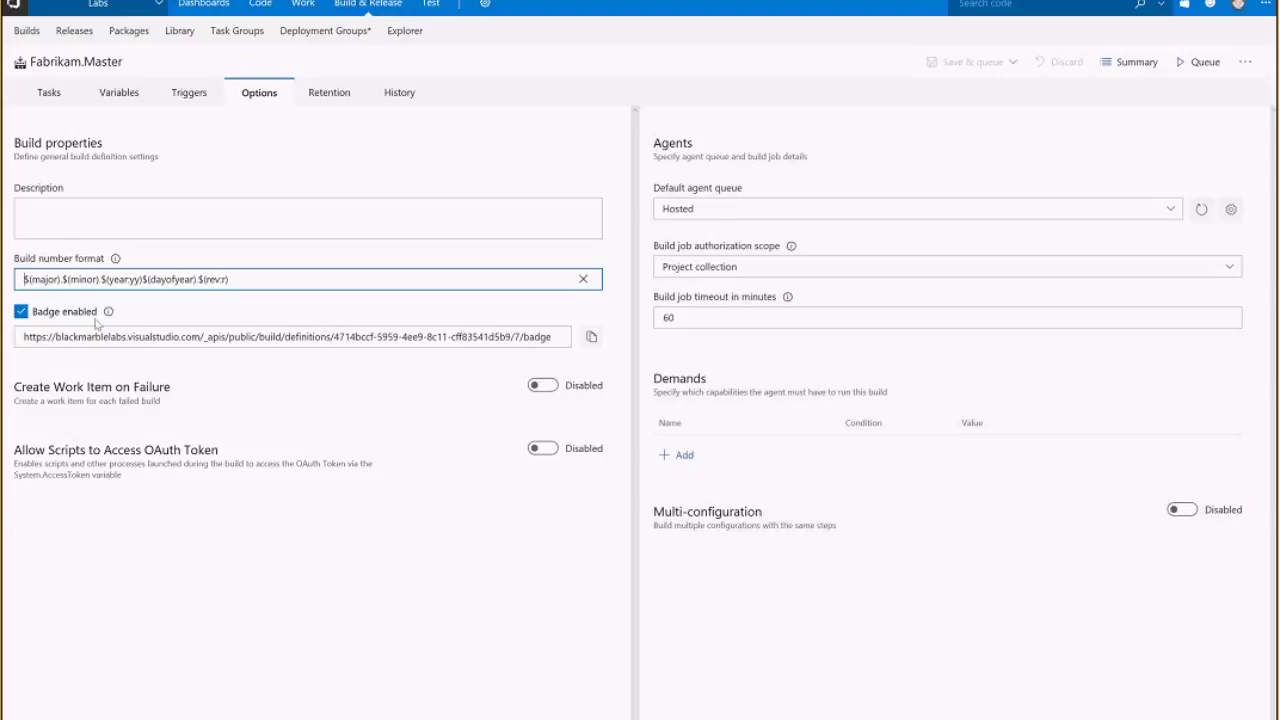
click(107, 95)
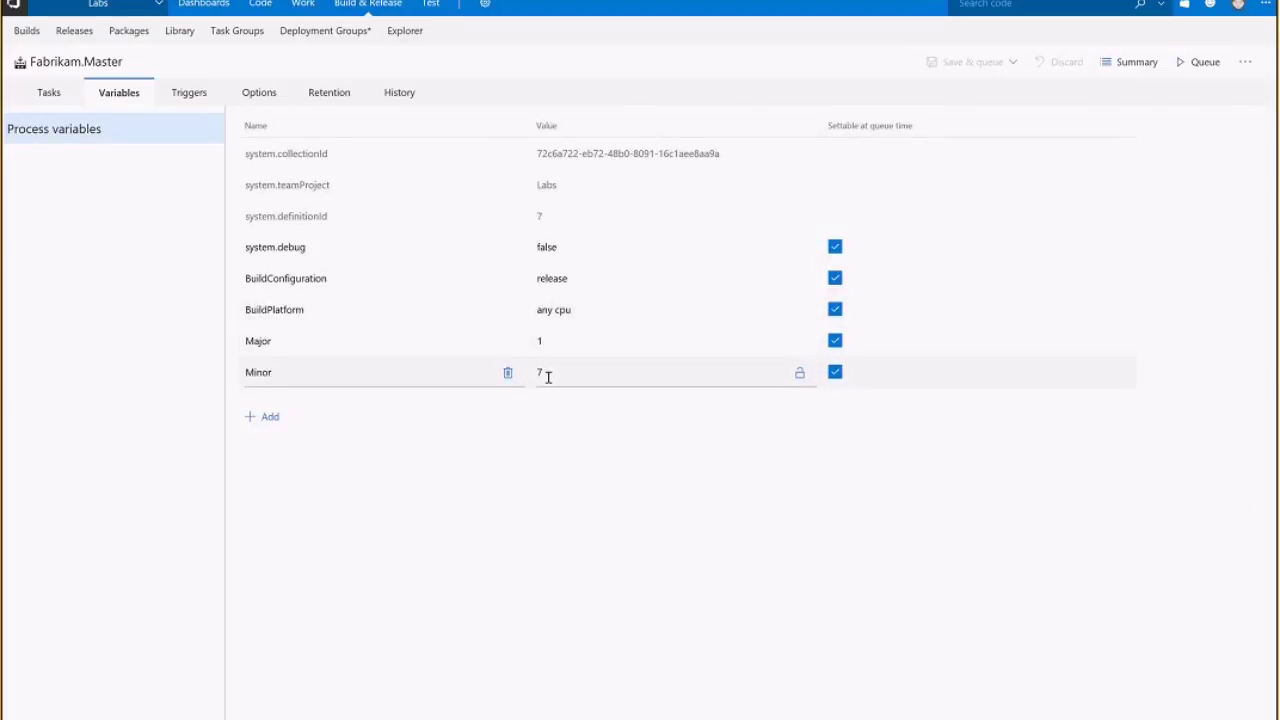
click(260, 93)
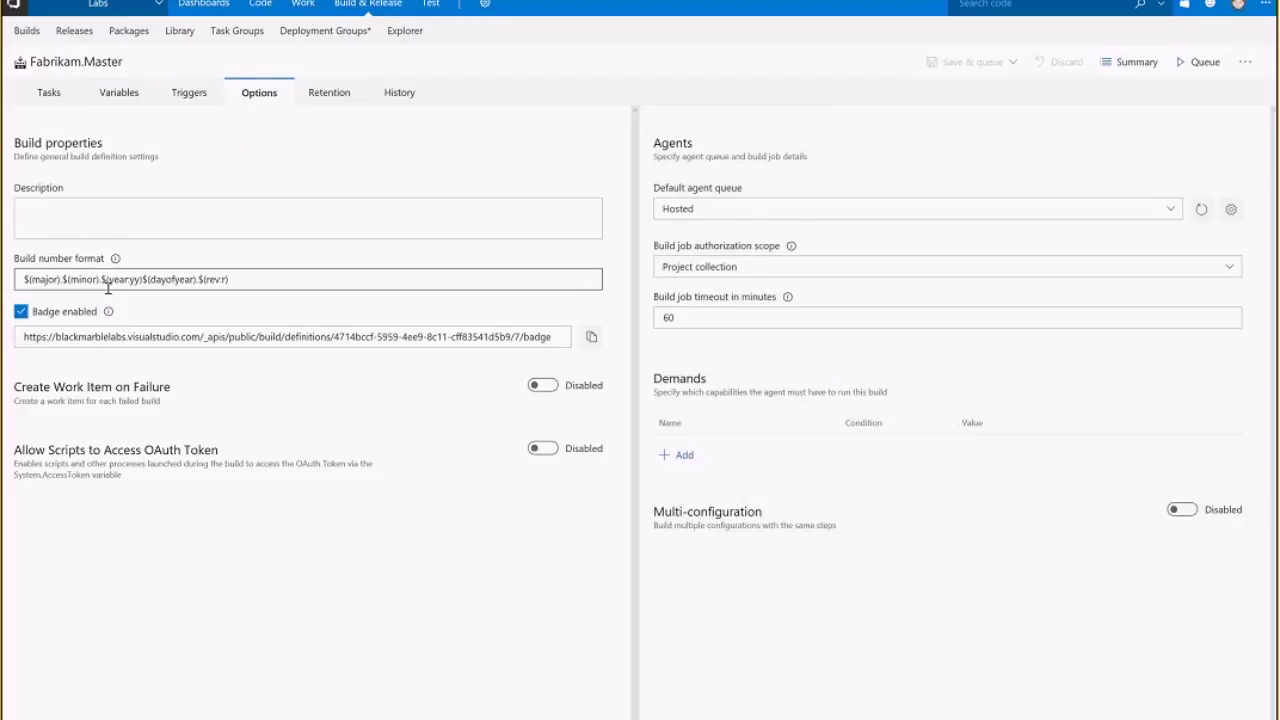
click(217, 281)
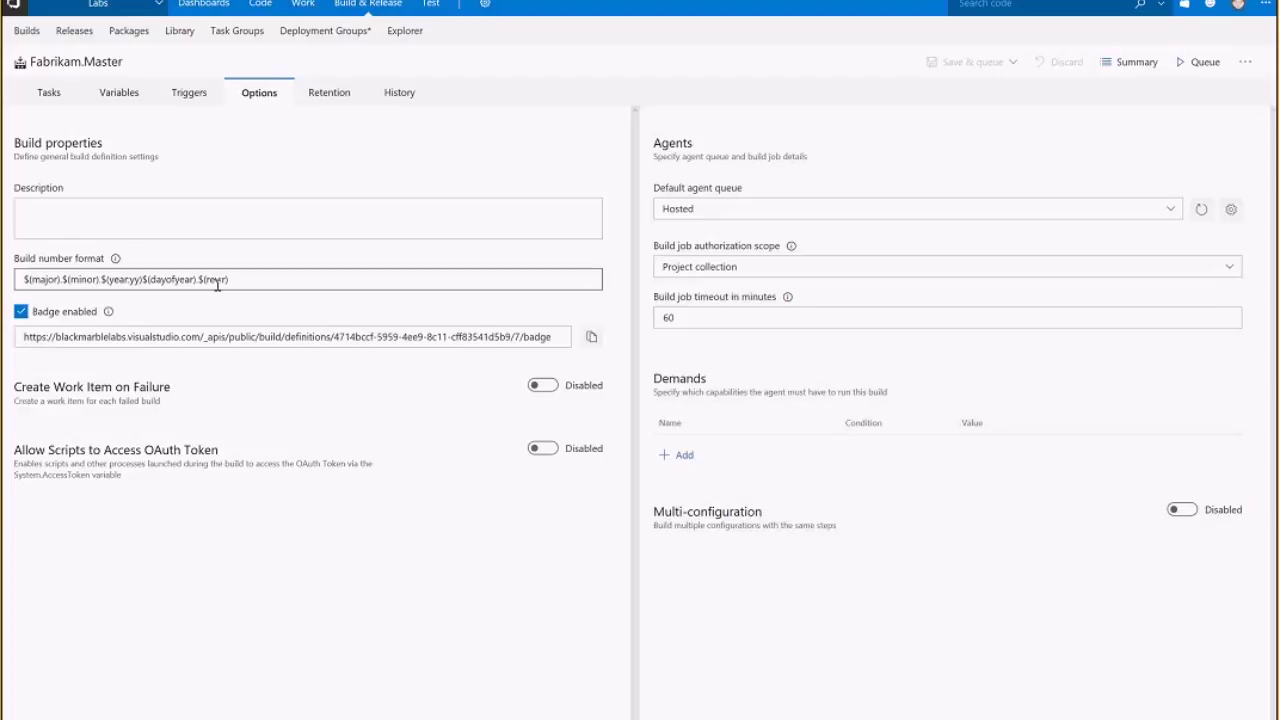
Step: Reopen the Fabrikam.Master definition from the builds list and examine the Build solution task's MSBuild arguments and the Version Dacpac files task
click(28, 32)
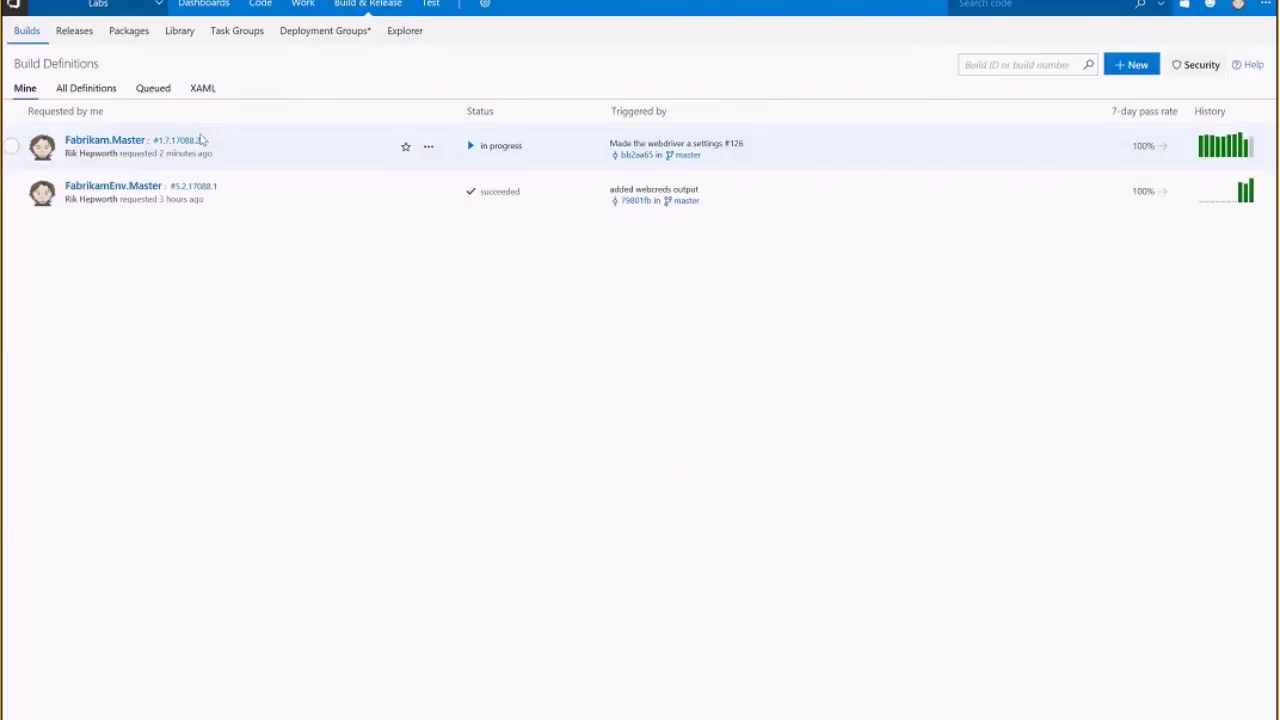
click(430, 148)
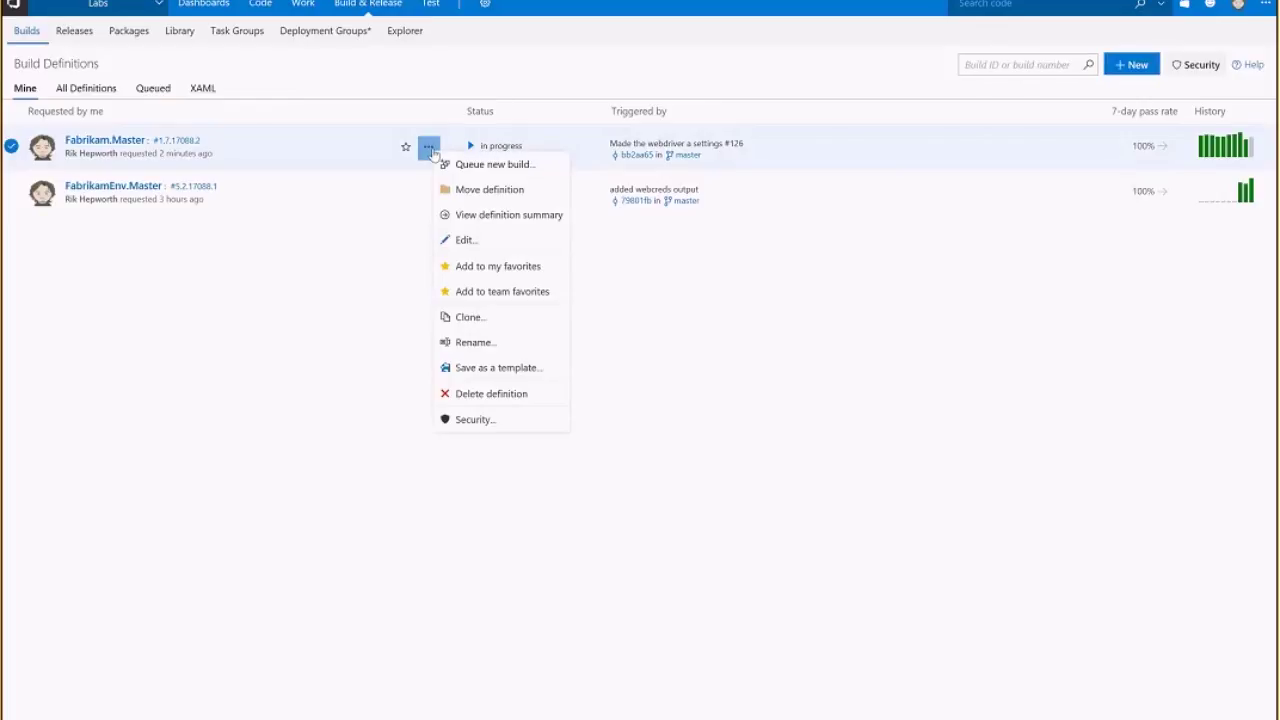
click(469, 241)
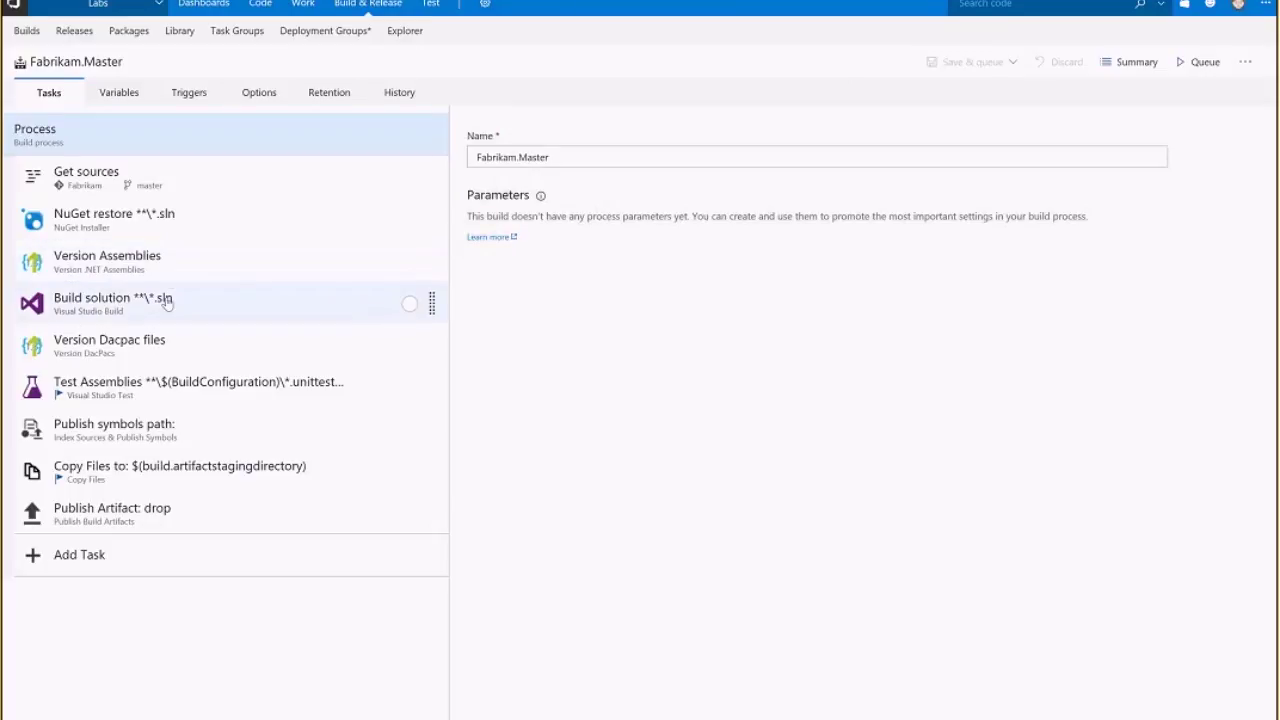
click(168, 302)
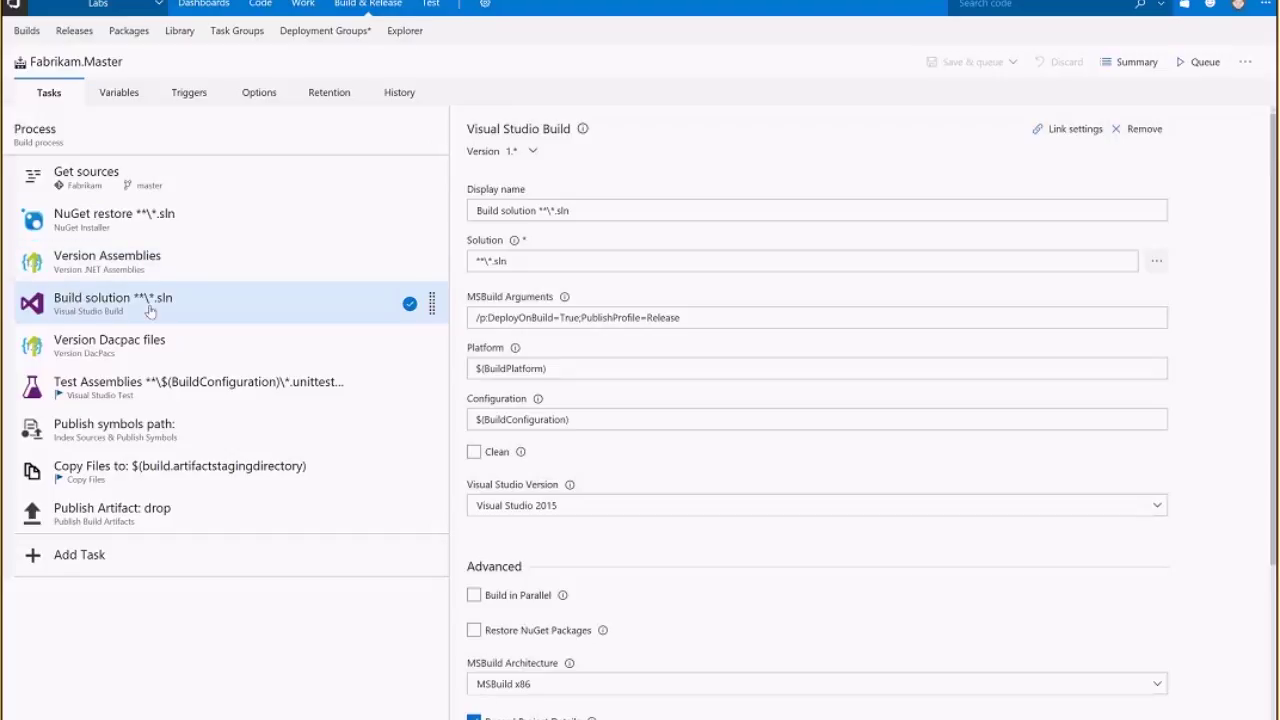
click(563, 317)
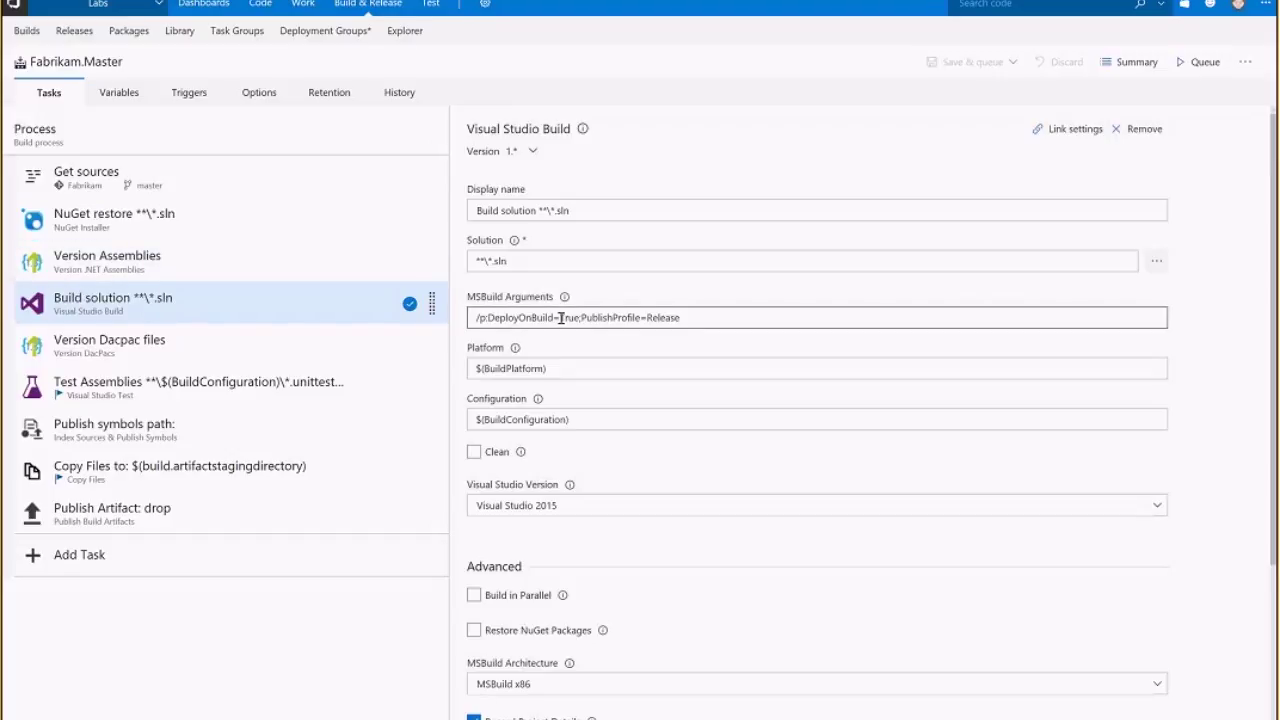
click(725, 320)
drag(725, 320, 477, 319)
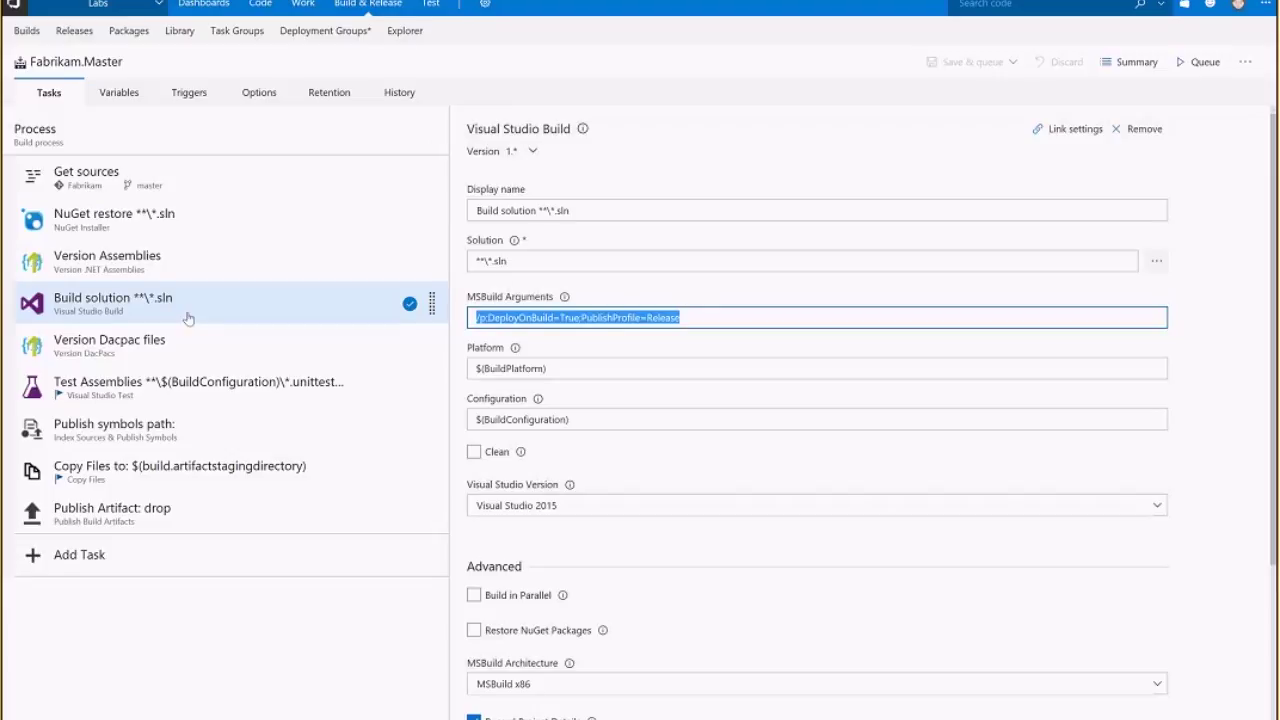
click(160, 352)
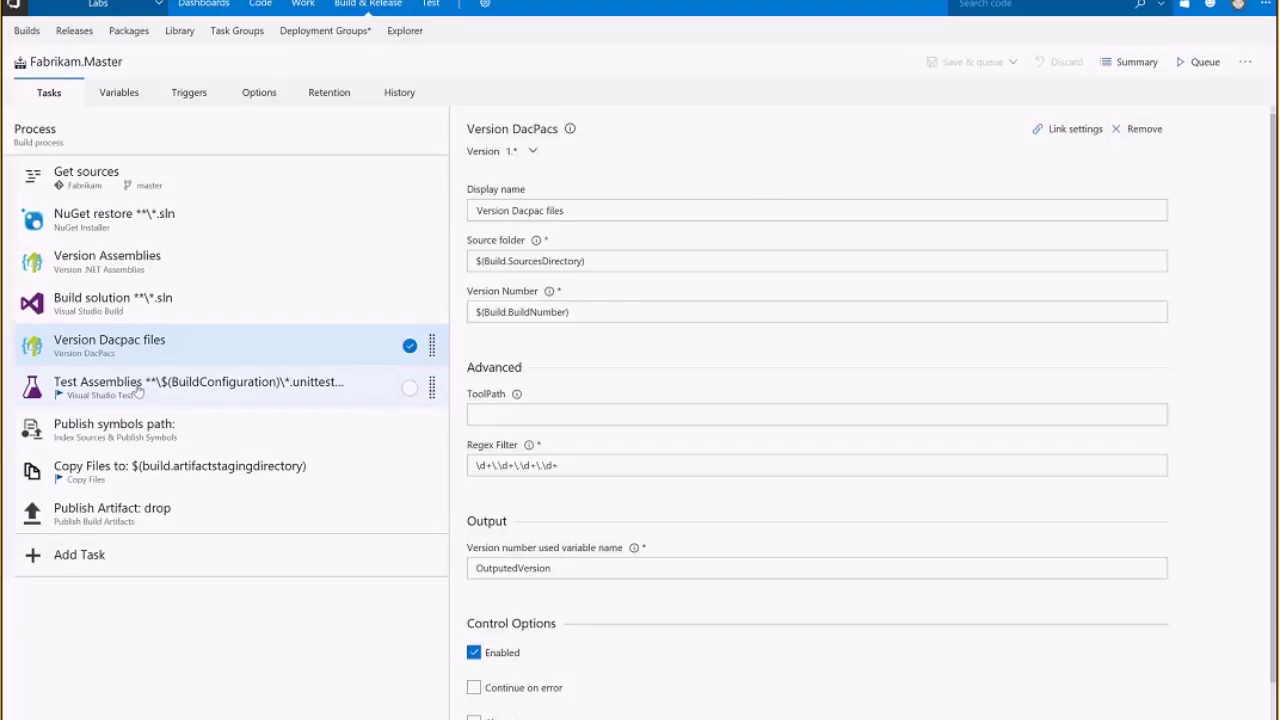
Step: Review the settings of the Test Assemblies, Publish symbols path and Publish Artifact: drop tasks
click(139, 391)
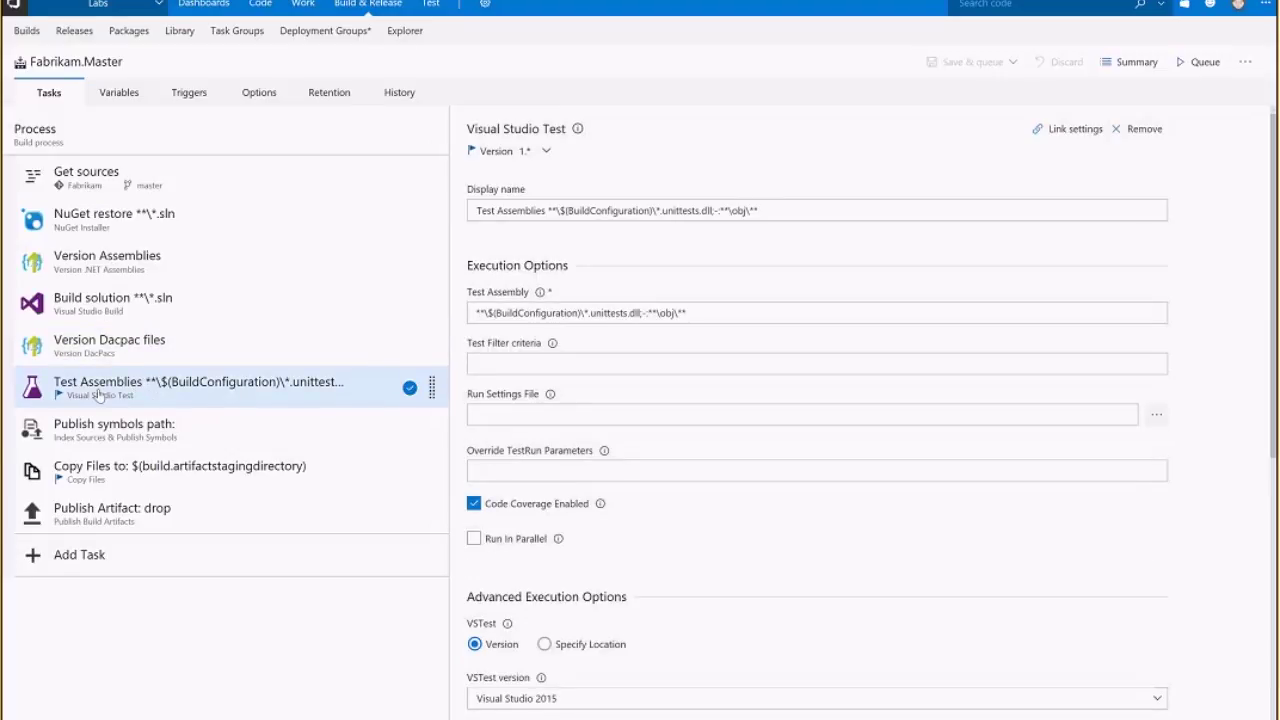
click(702, 211)
click(98, 443)
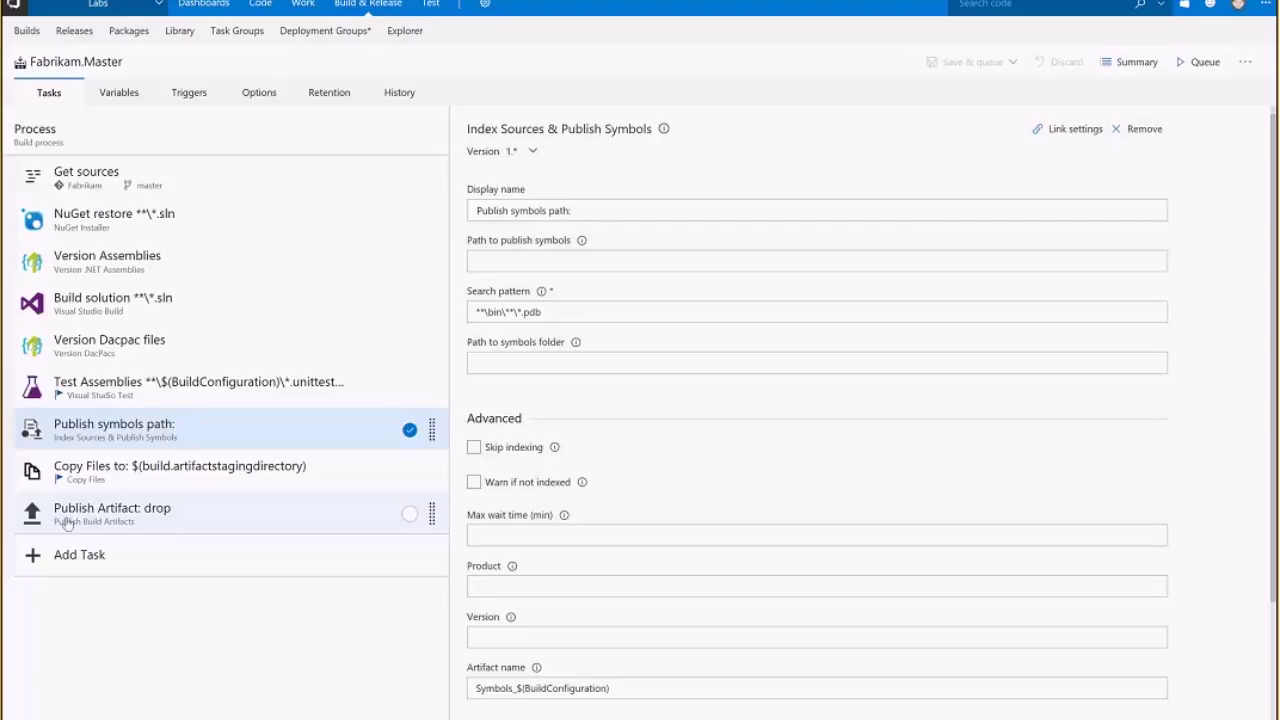
click(67, 523)
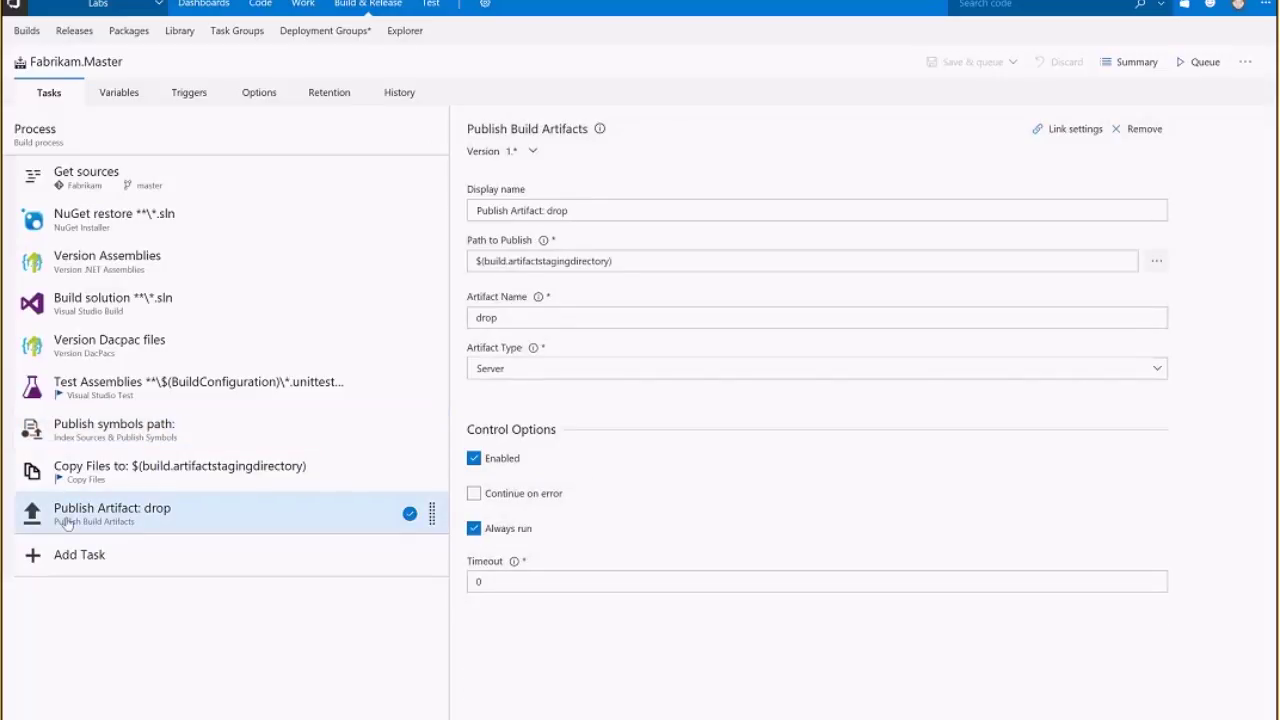
Step: Examine the Copy Files task's source folder, target folder and the full list of Contents patterns, including **\_publish\**
click(85, 489)
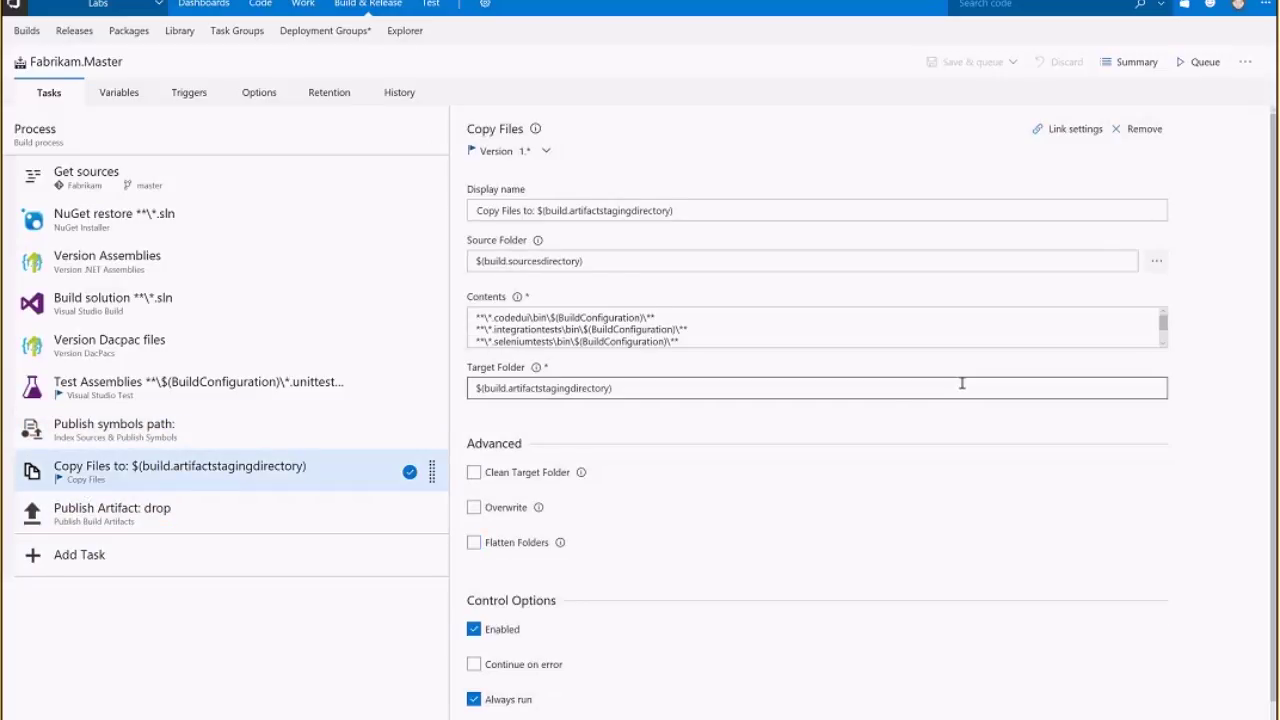
click(766, 337)
text(**\_publish\**)
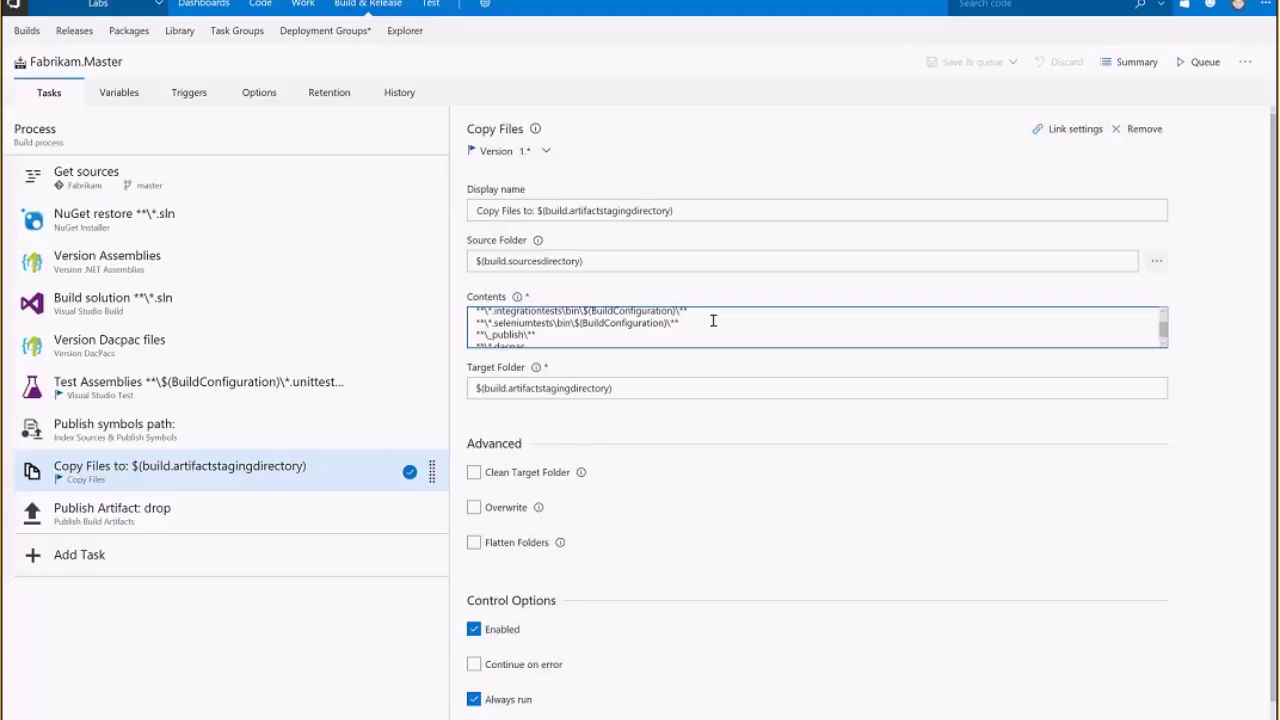
scroll(748, 343, up, 1)
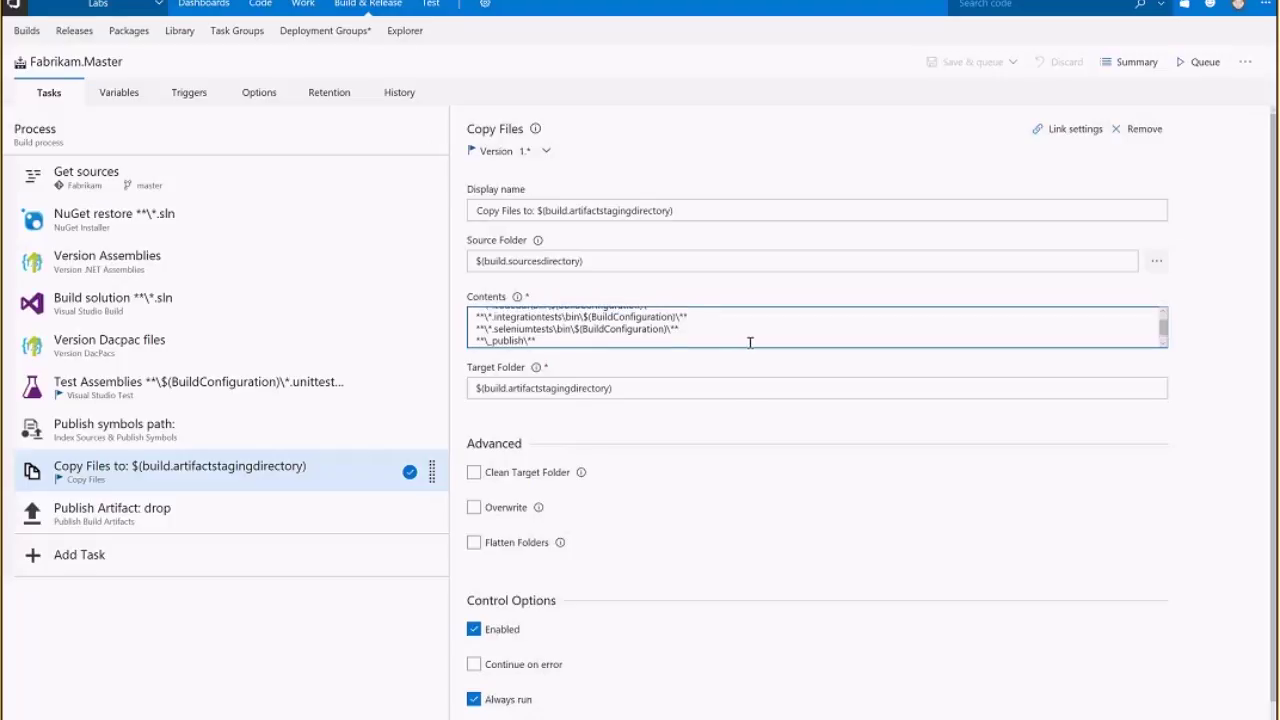
scroll(752, 338, up, 1)
scroll(759, 333, down, 1)
click(751, 333)
Step: Open the catalog of tasks that can be added to the definition and look through its Build category
click(72, 560)
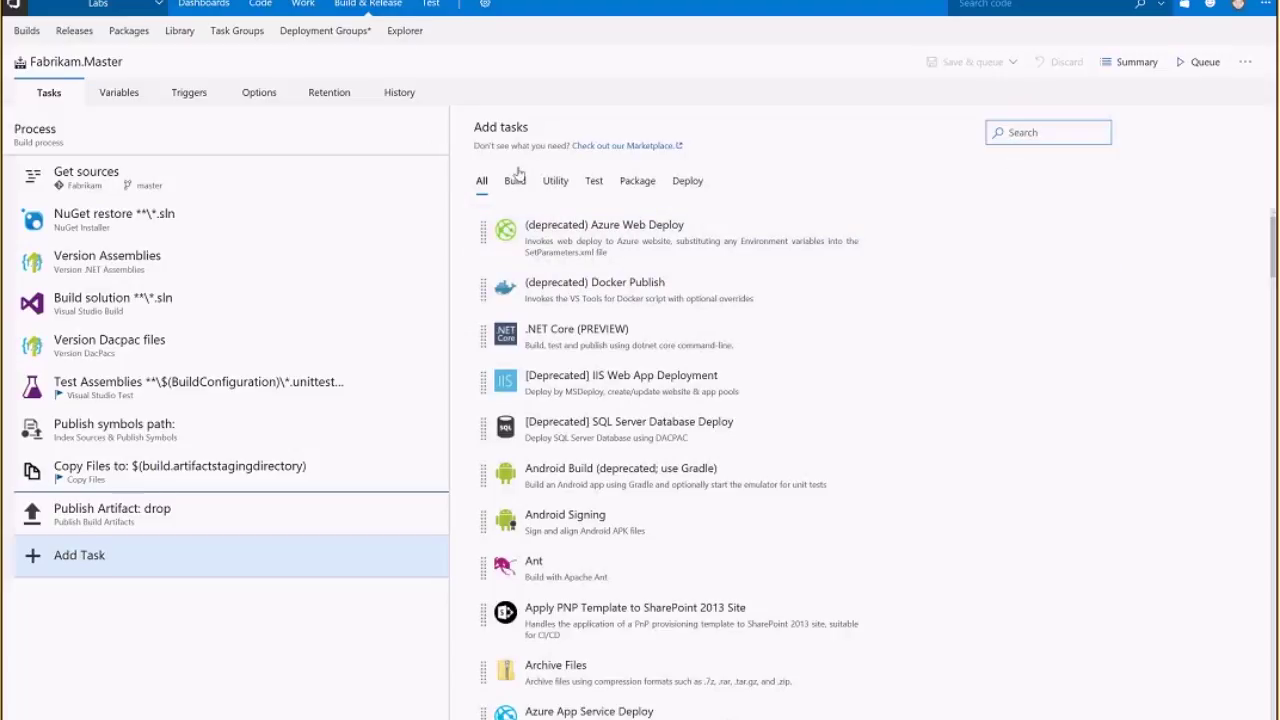
scroll(645, 435, down, 5)
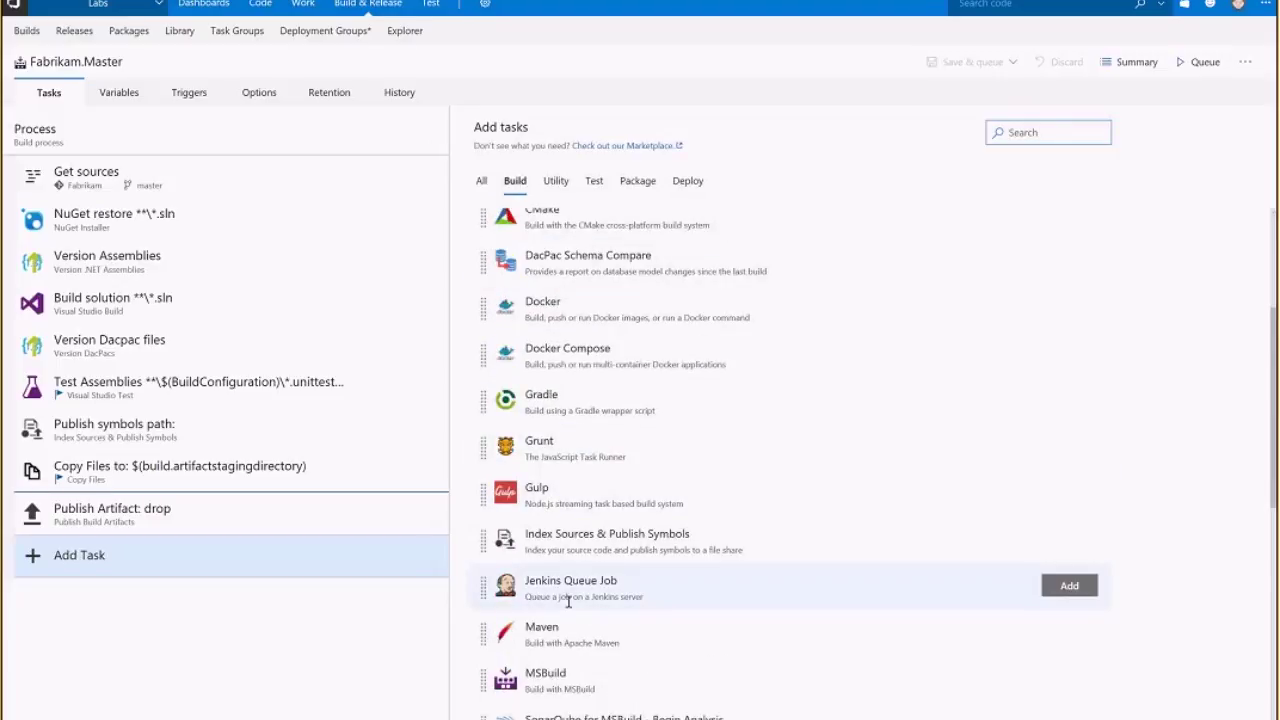
scroll(609, 643, up, 2)
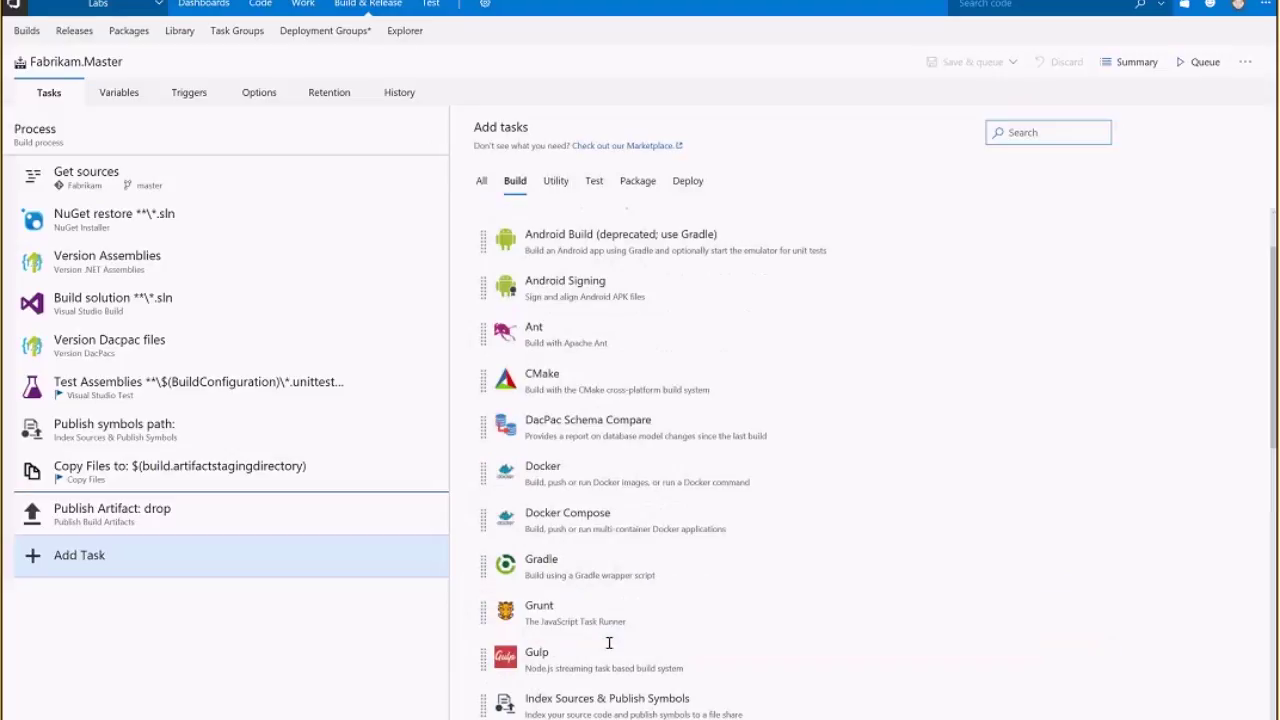
scroll(609, 643, up, 1)
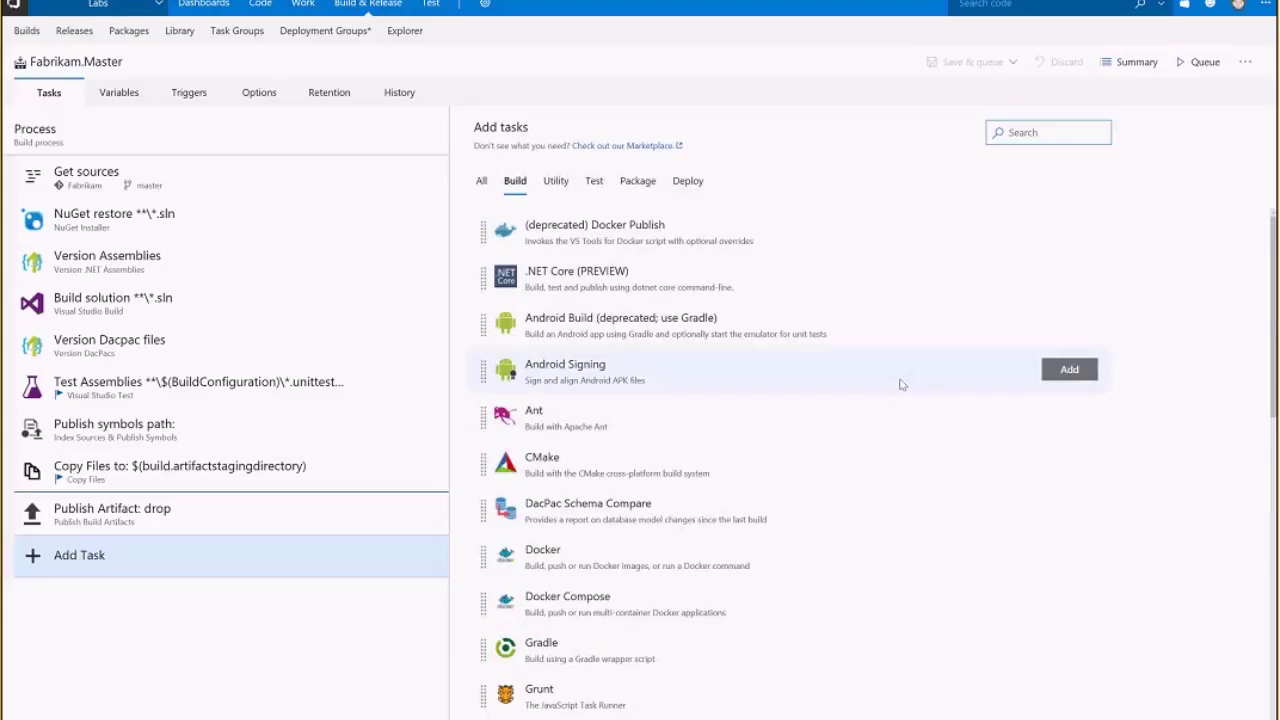
scroll(900, 382, down, 7)
scroll(900, 384, down, 3)
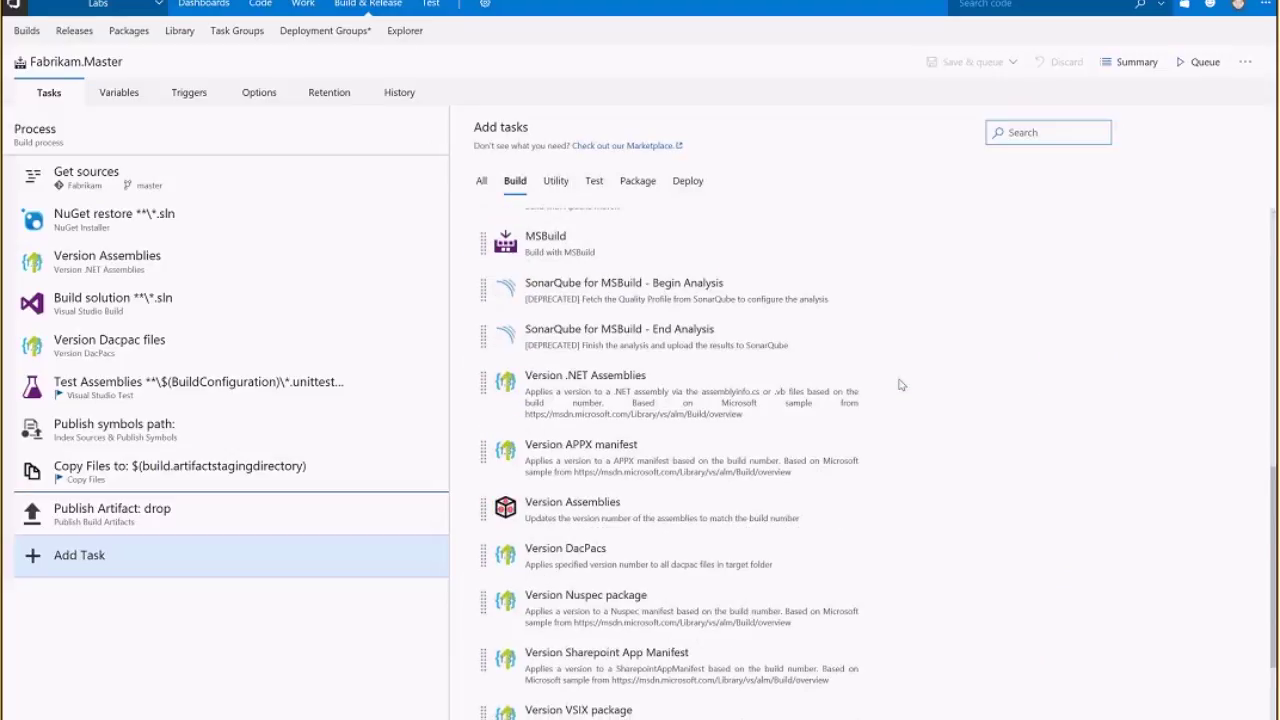
Step: Browse the Utility tasks and show the details of Command Line, PowerShell and Shell Script
click(556, 182)
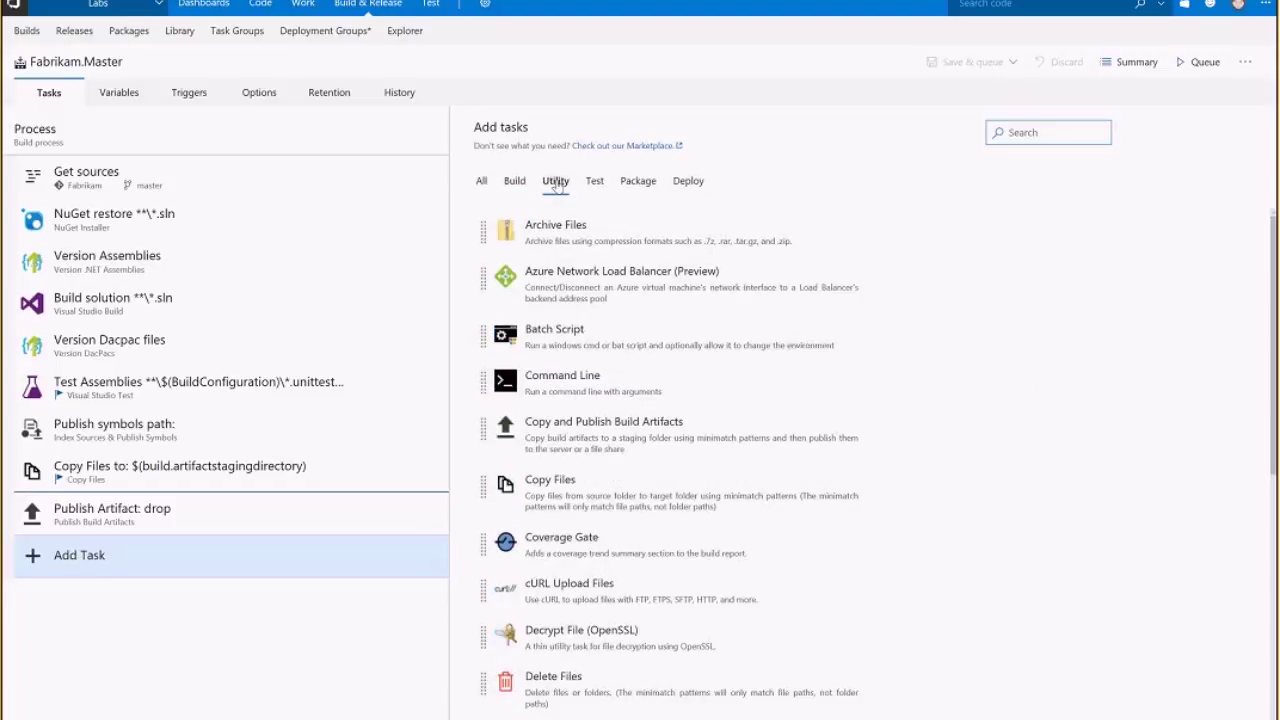
mouse_move(535, 346)
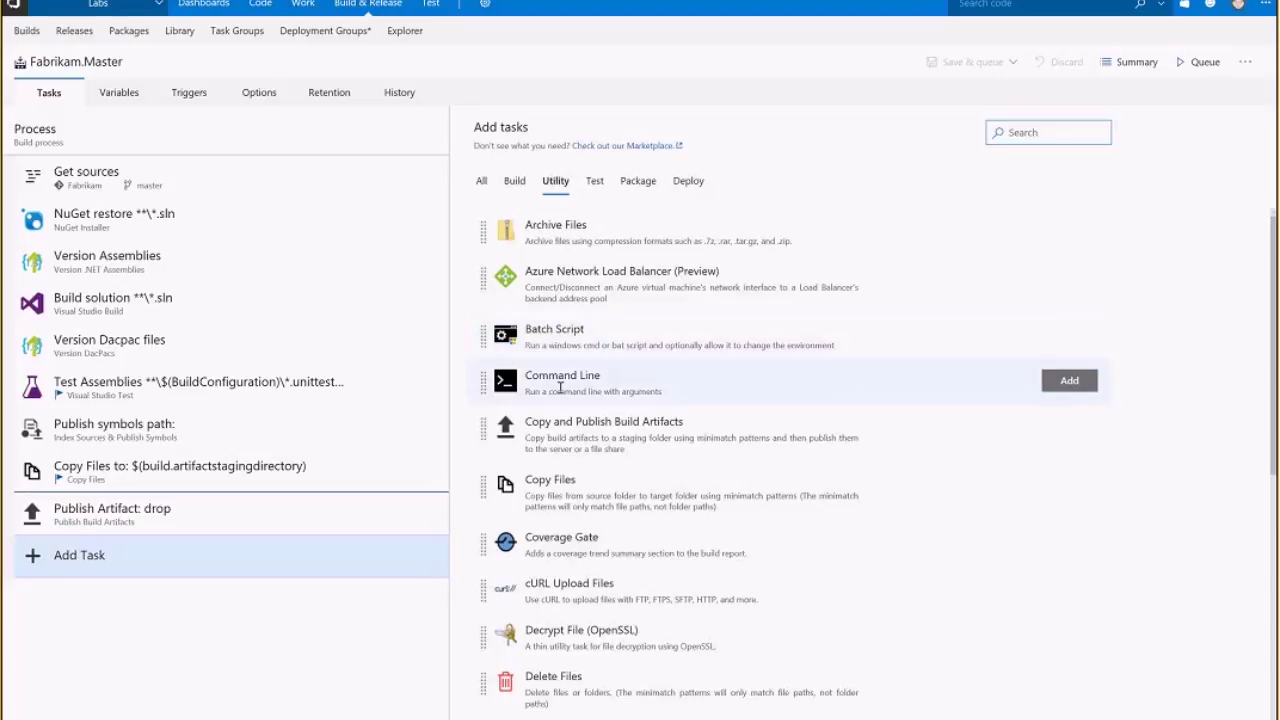
click(560, 388)
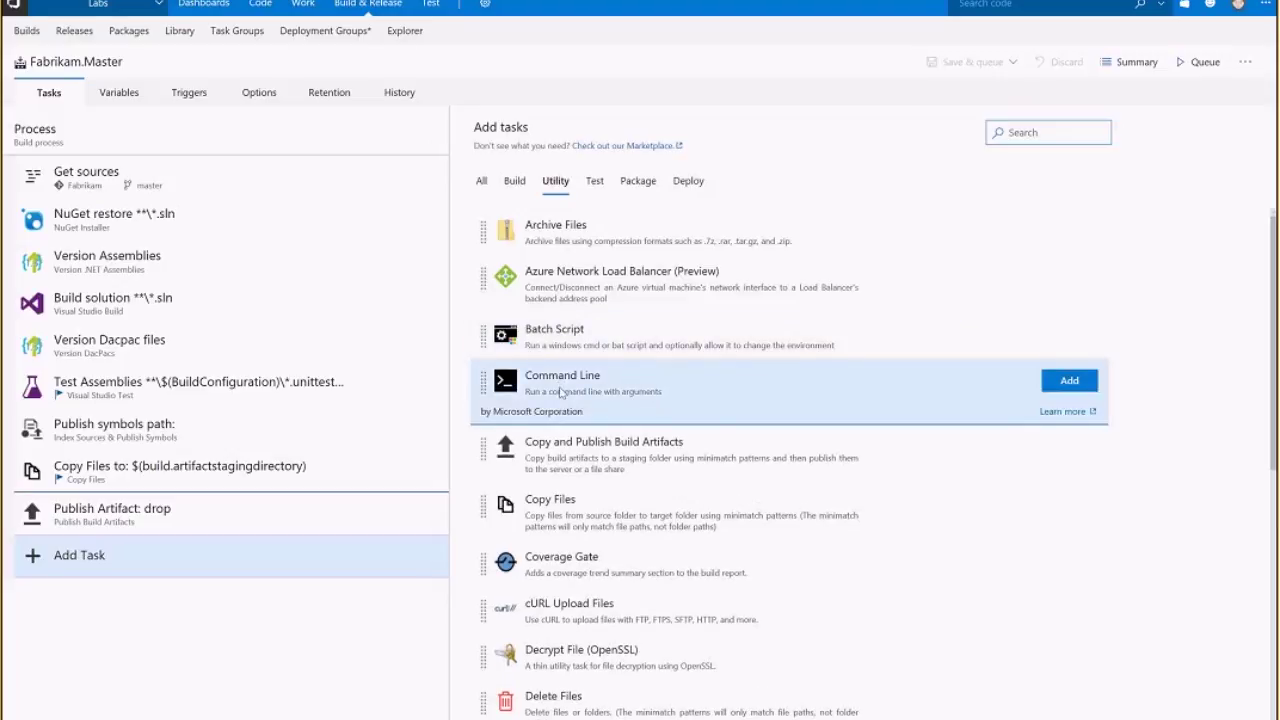
scroll(560, 392, down, 5)
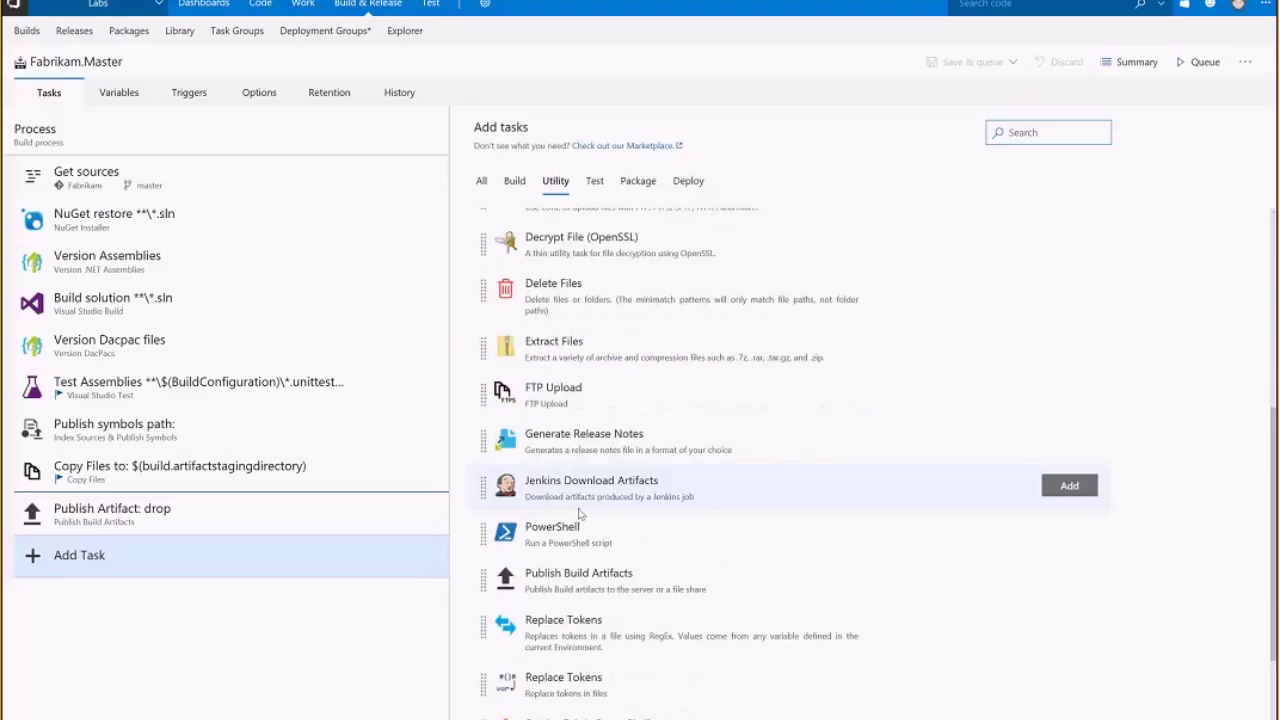
click(572, 518)
scroll(633, 630, down, 2)
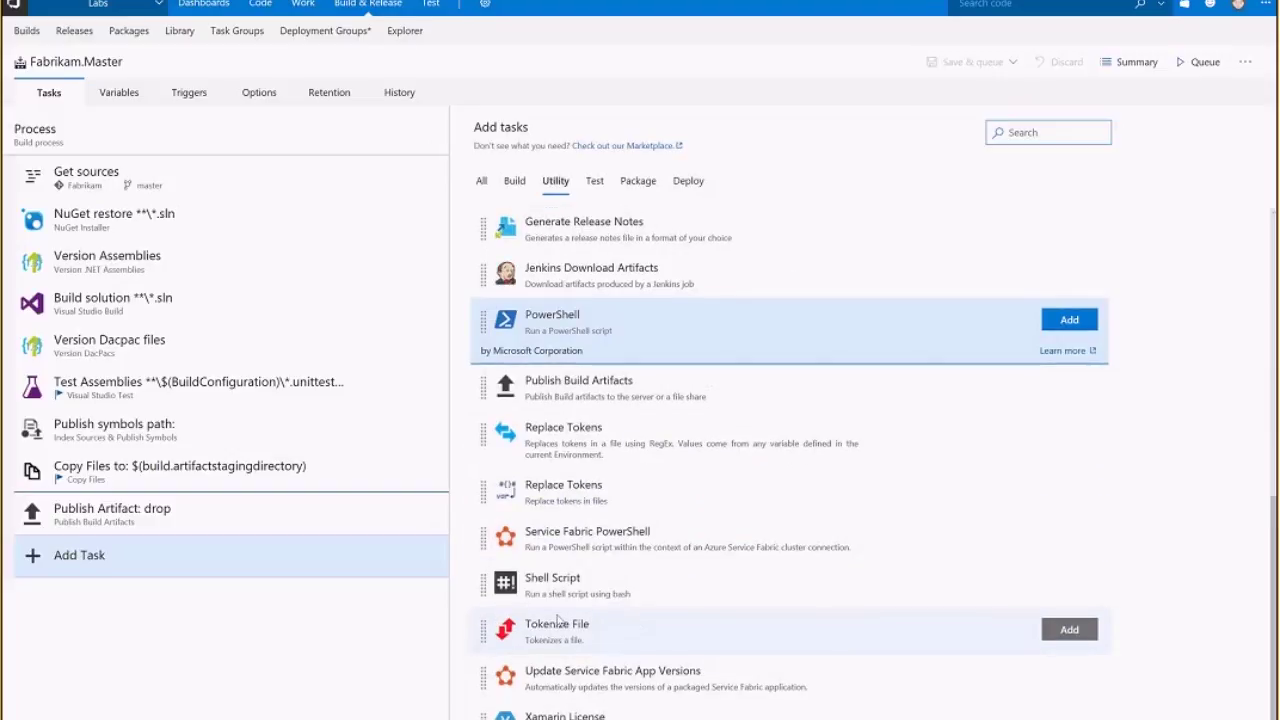
click(595, 593)
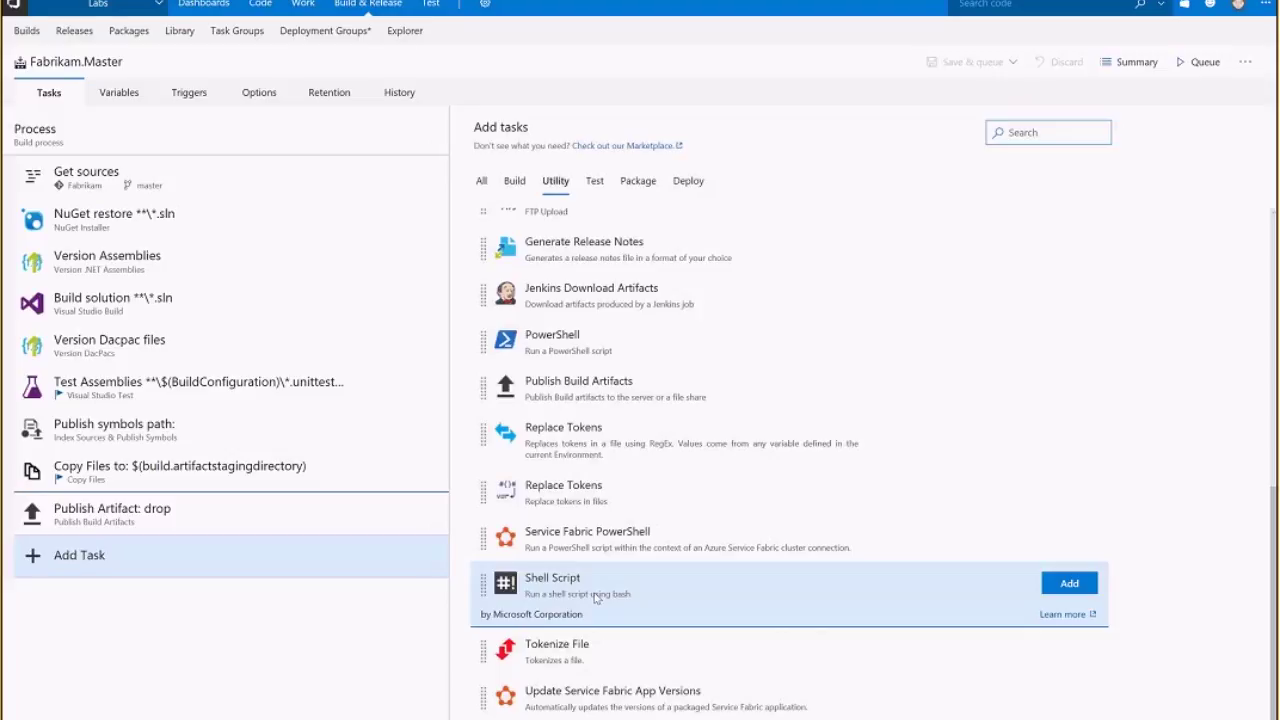
Step: Return to the Build category and look through it to the Visual Studio, Xamarin and Xcode build tasks
click(514, 182)
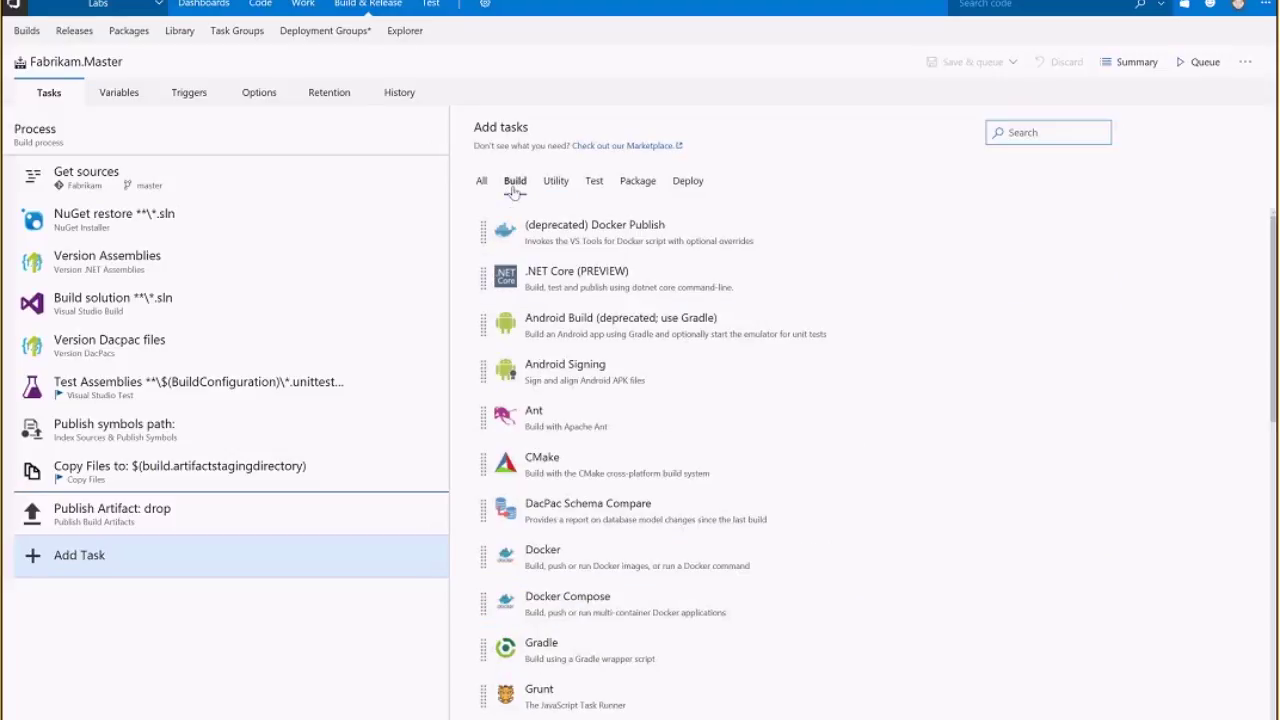
scroll(688, 390, down, 3)
scroll(688, 390, down, 6)
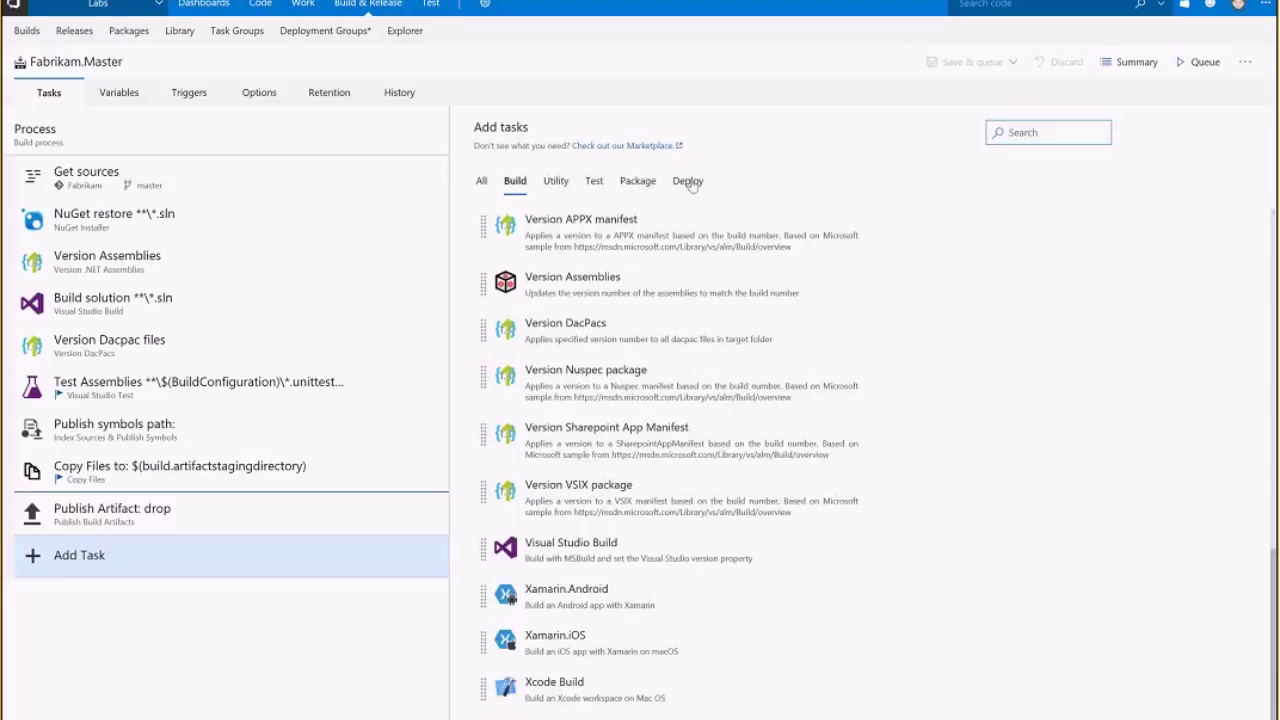
Step: Browse the Visual Studio Marketplace and search for Team Services extensions by one publisher's surname, then by another publisher's first name
click(1184, 8)
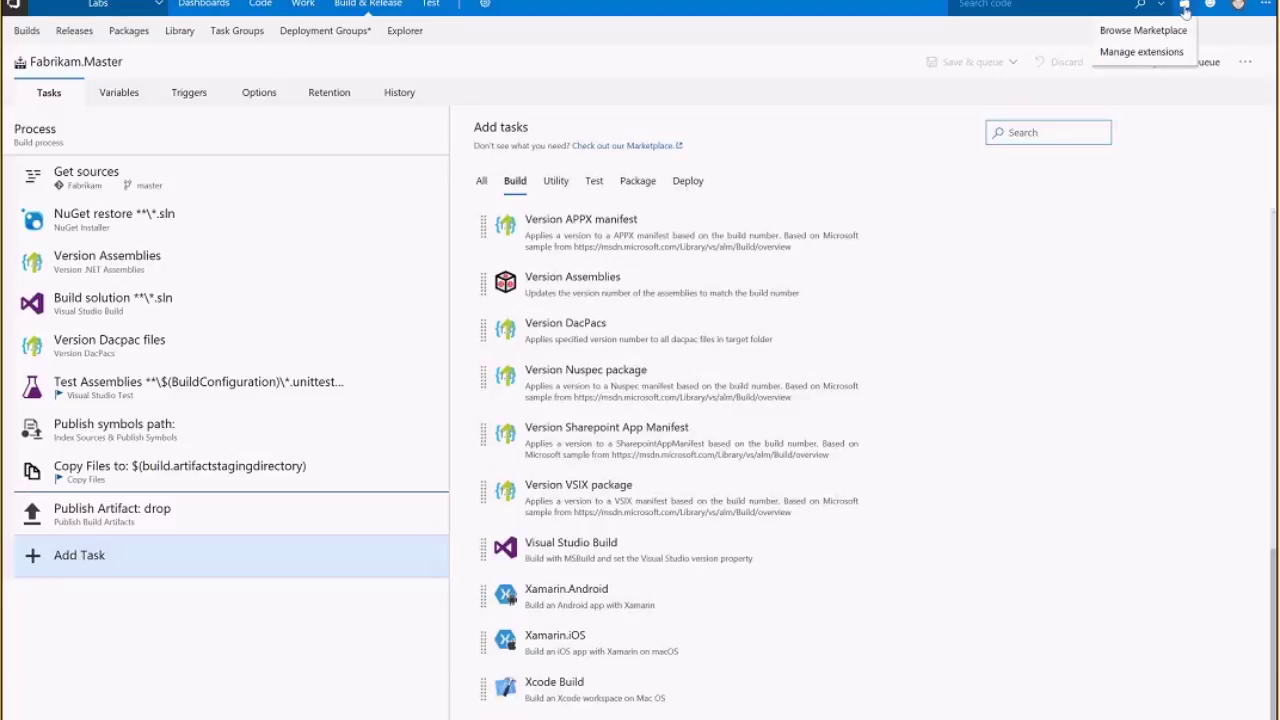
click(1143, 30)
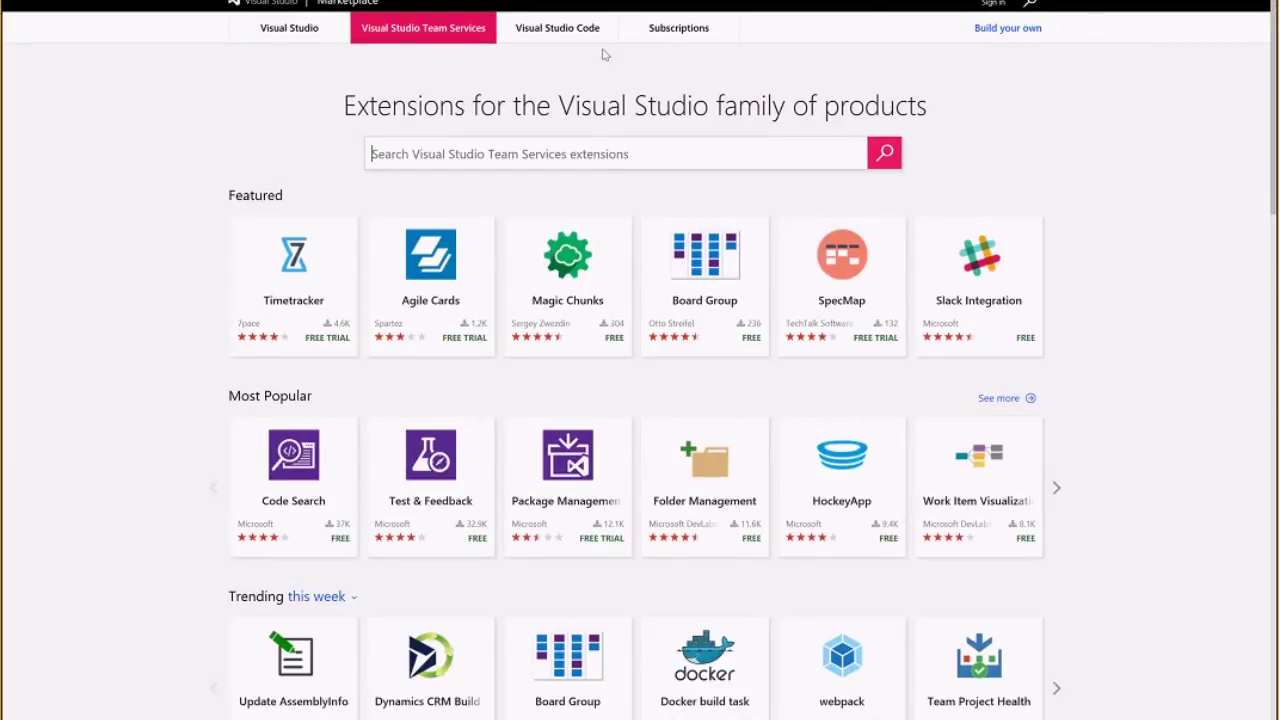
text(fennell)
key(Return)
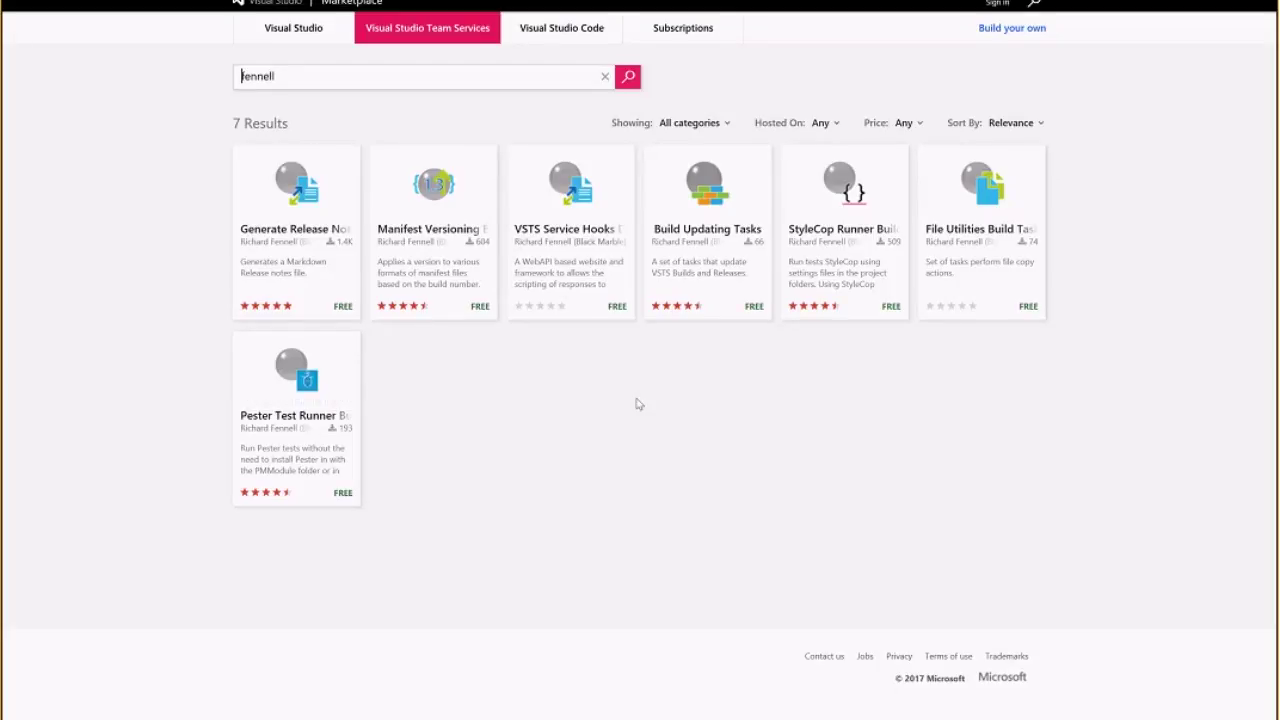
double_click(334, 81)
text(colin)
key(Return)
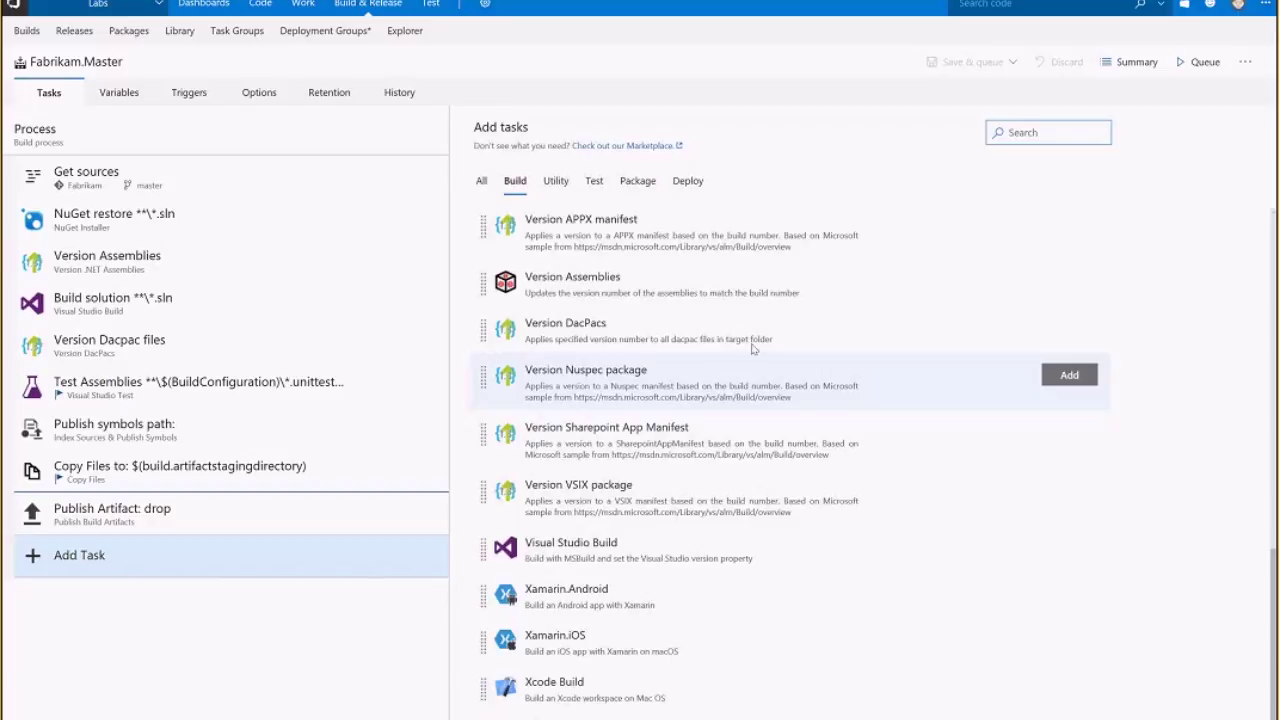
Step: Return to the Fabrikam.Master definition, open its completed build 1.7.17088.2 and read the Version Assemblies log
click(553, 181)
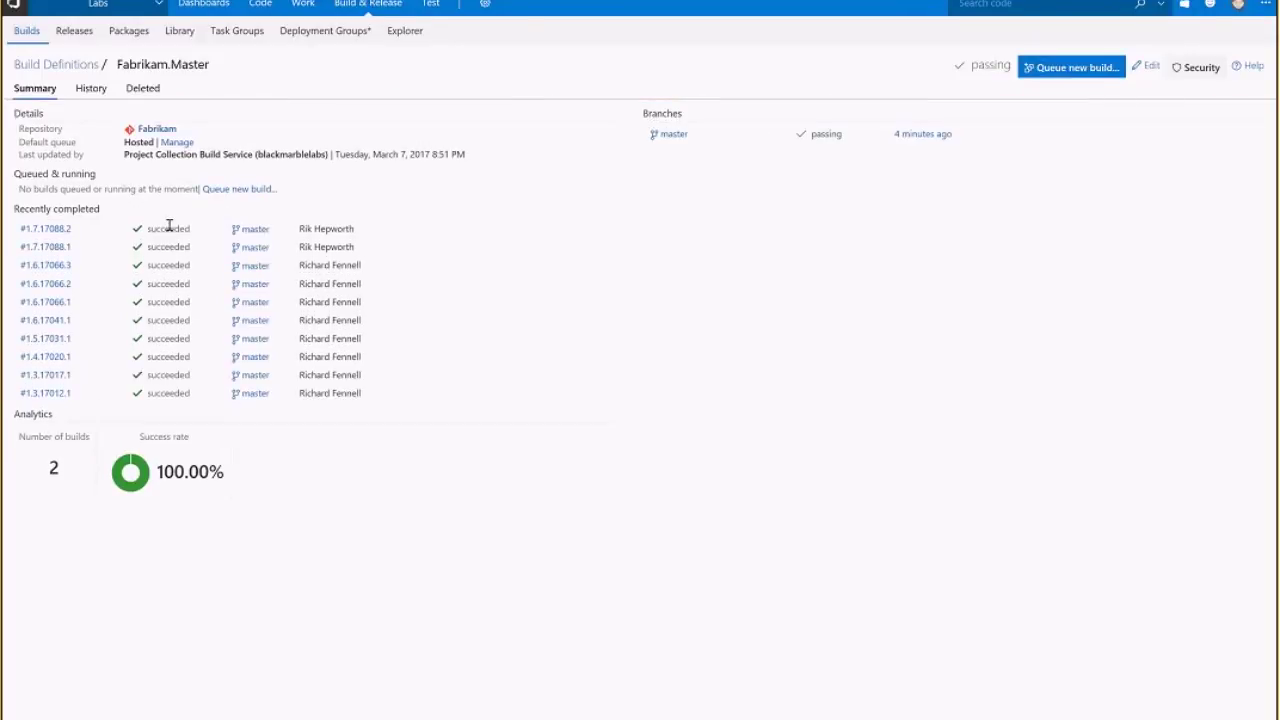
click(64, 232)
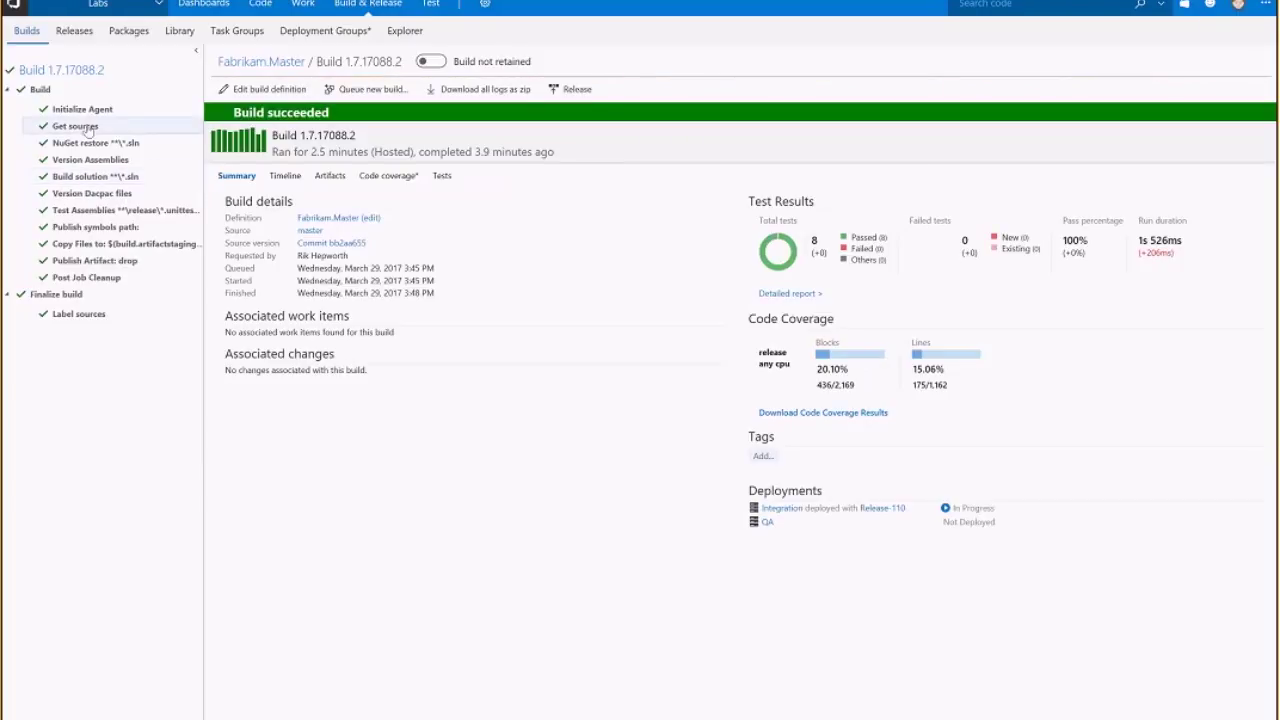
click(83, 163)
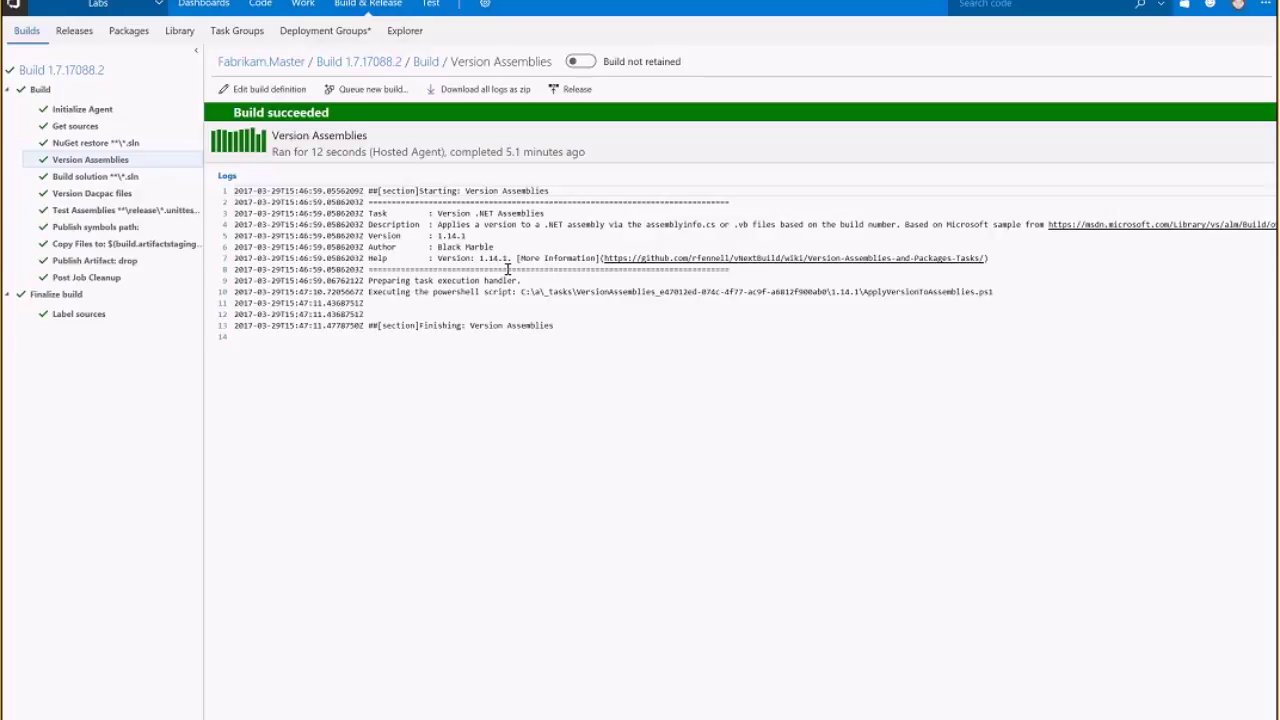
Step: Explore build 1.7.17088.2's drop artifact and inspect the files in the FabrikamFiber.Web _publish folder
click(360, 62)
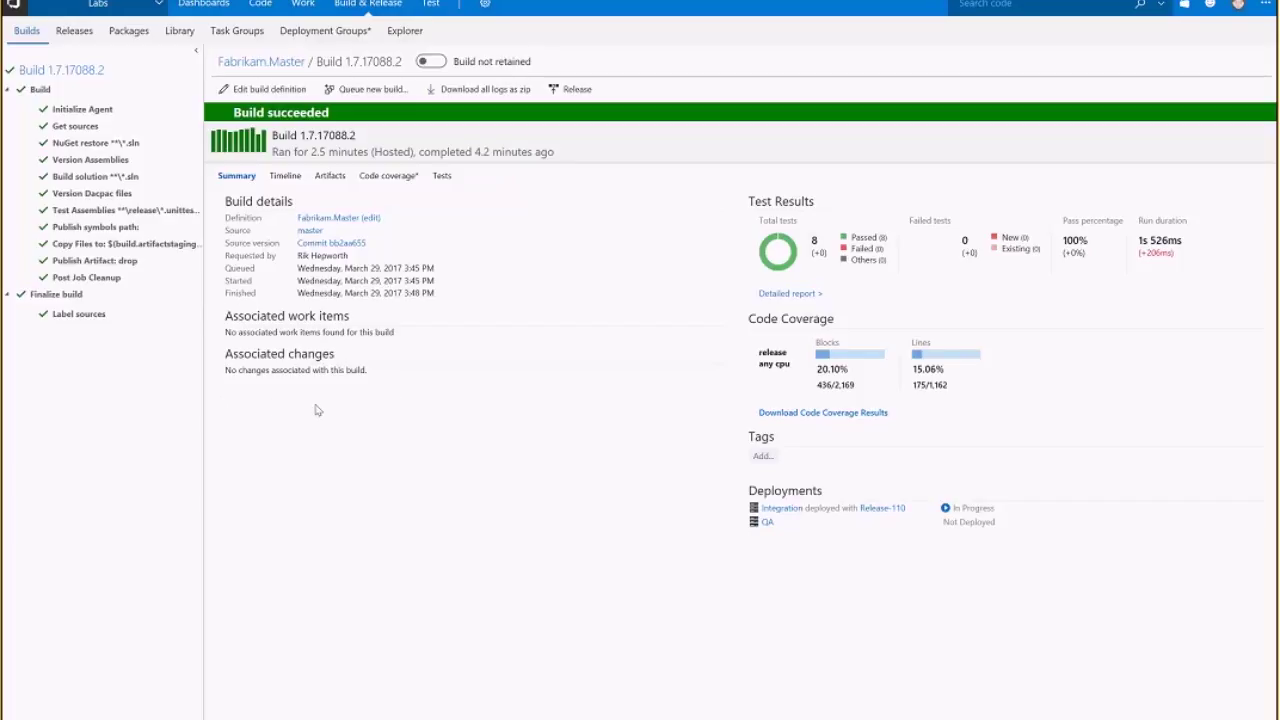
click(330, 177)
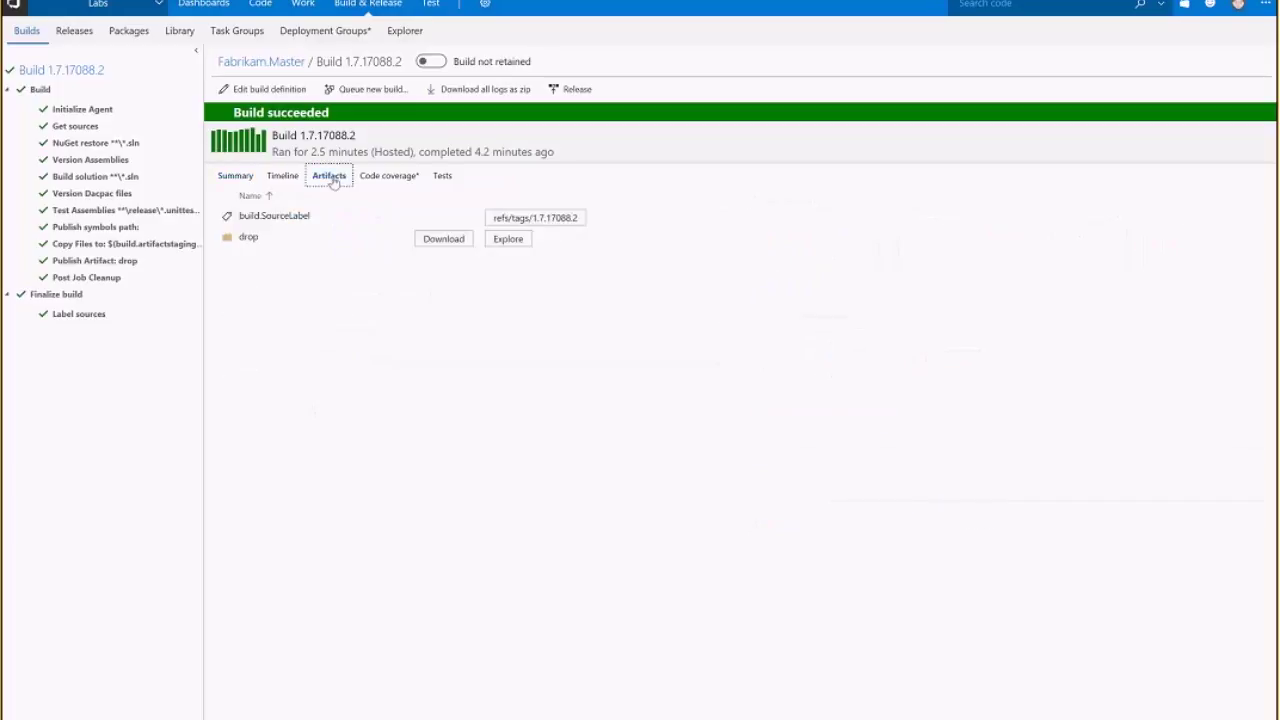
click(508, 239)
click(501, 215)
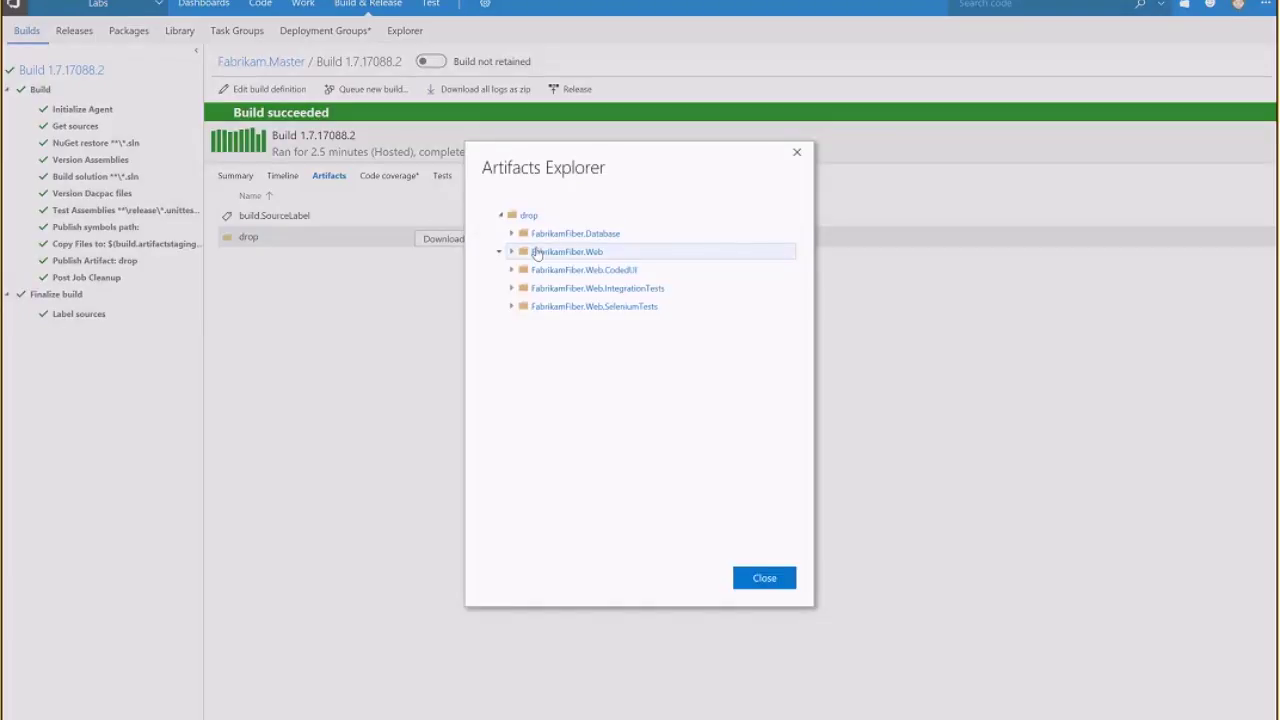
click(512, 251)
click(523, 270)
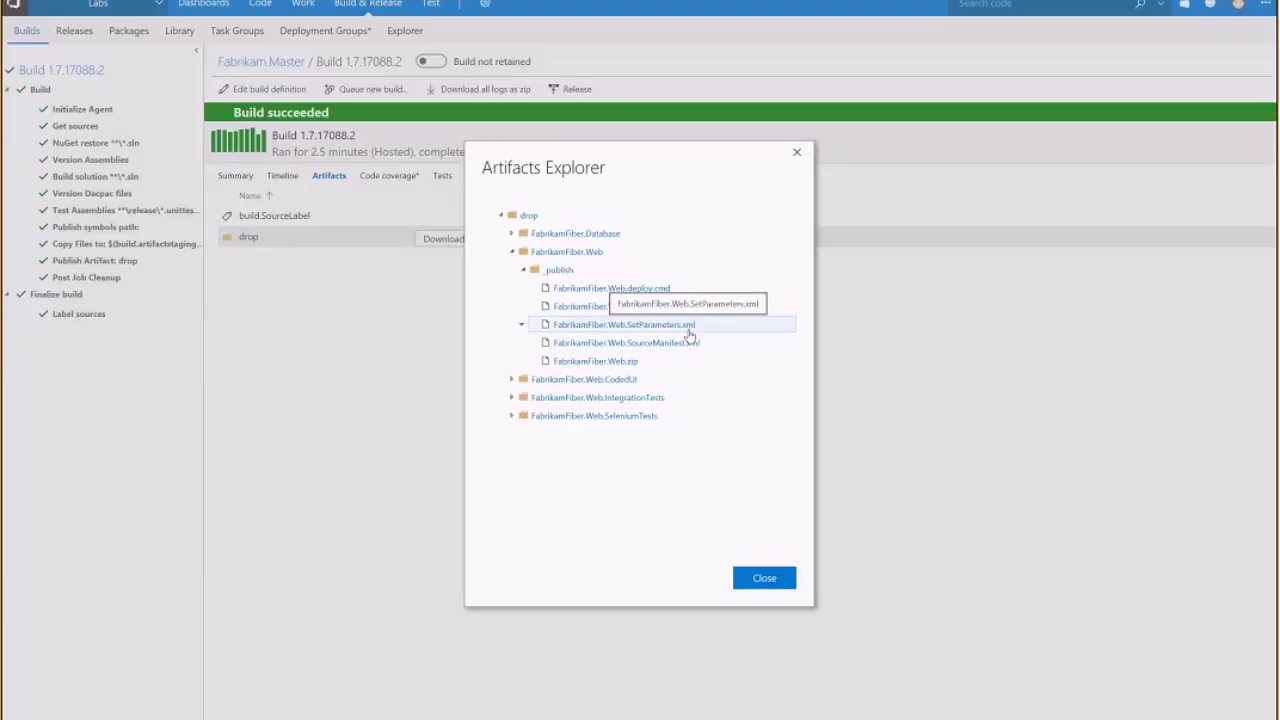
click(760, 580)
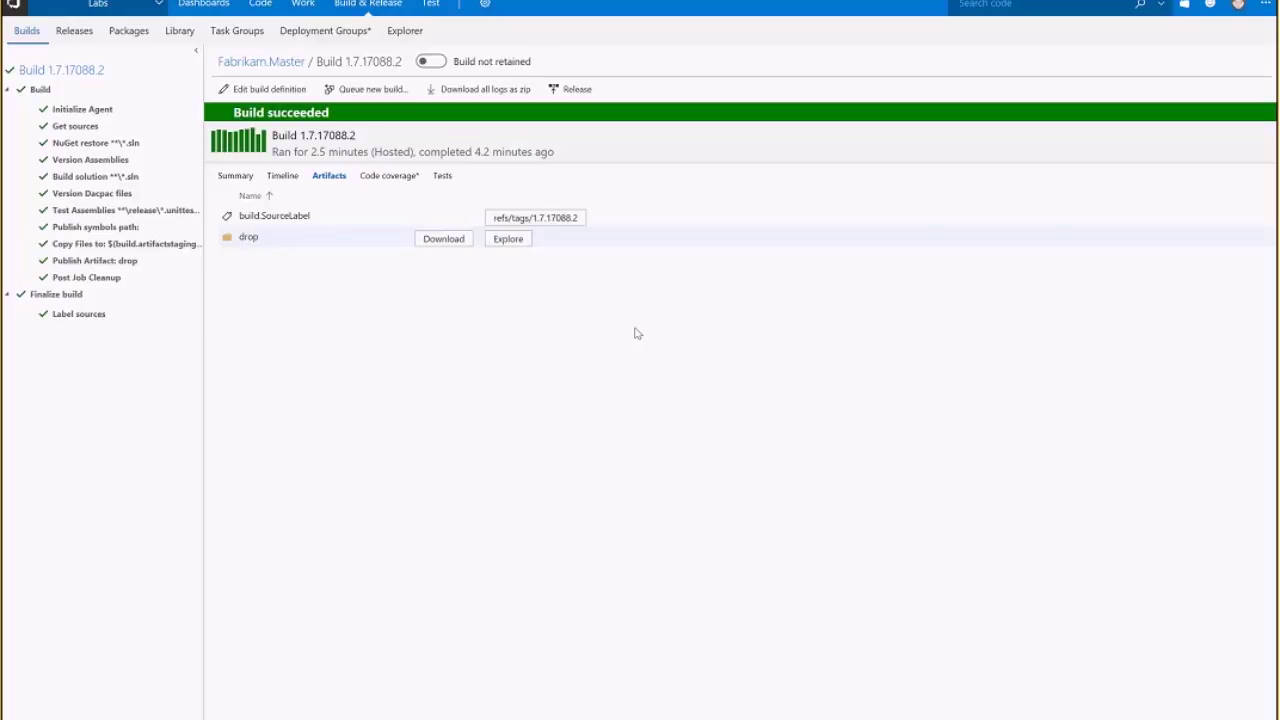
Step: Open the DevOps release definition for editing and view the Deploy tasks available for its Integration environment
click(74, 31)
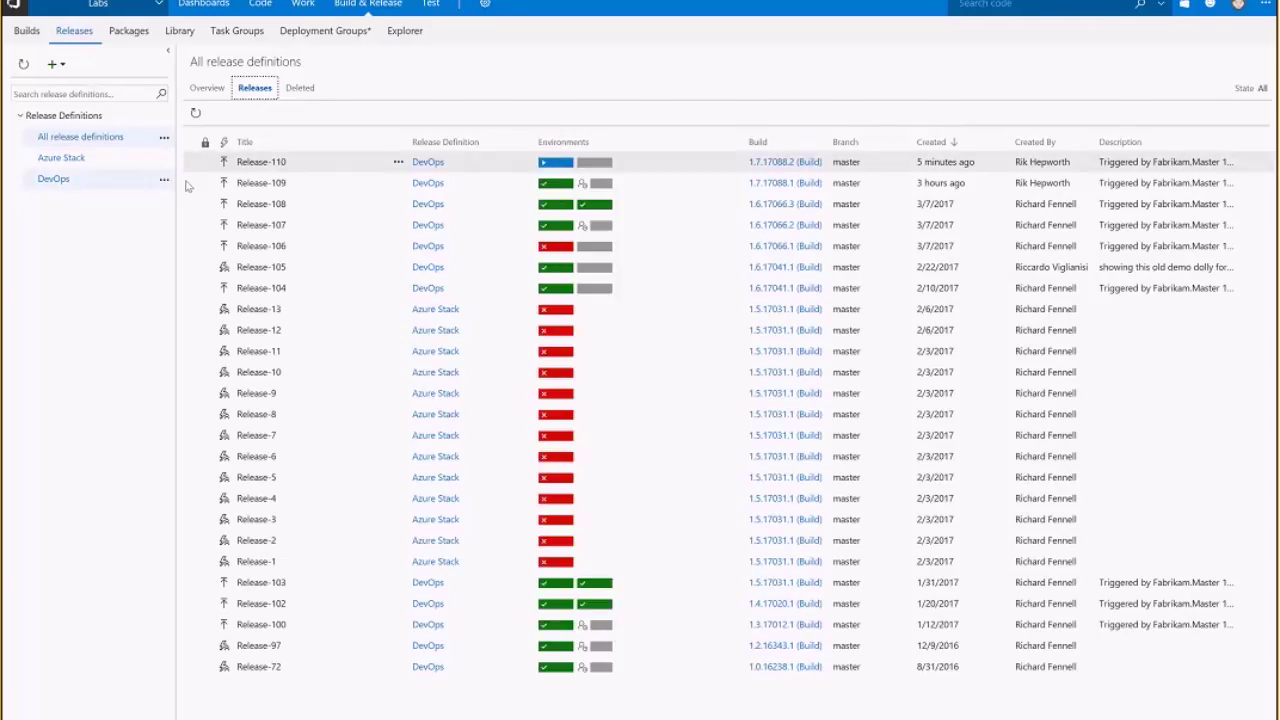
click(164, 179)
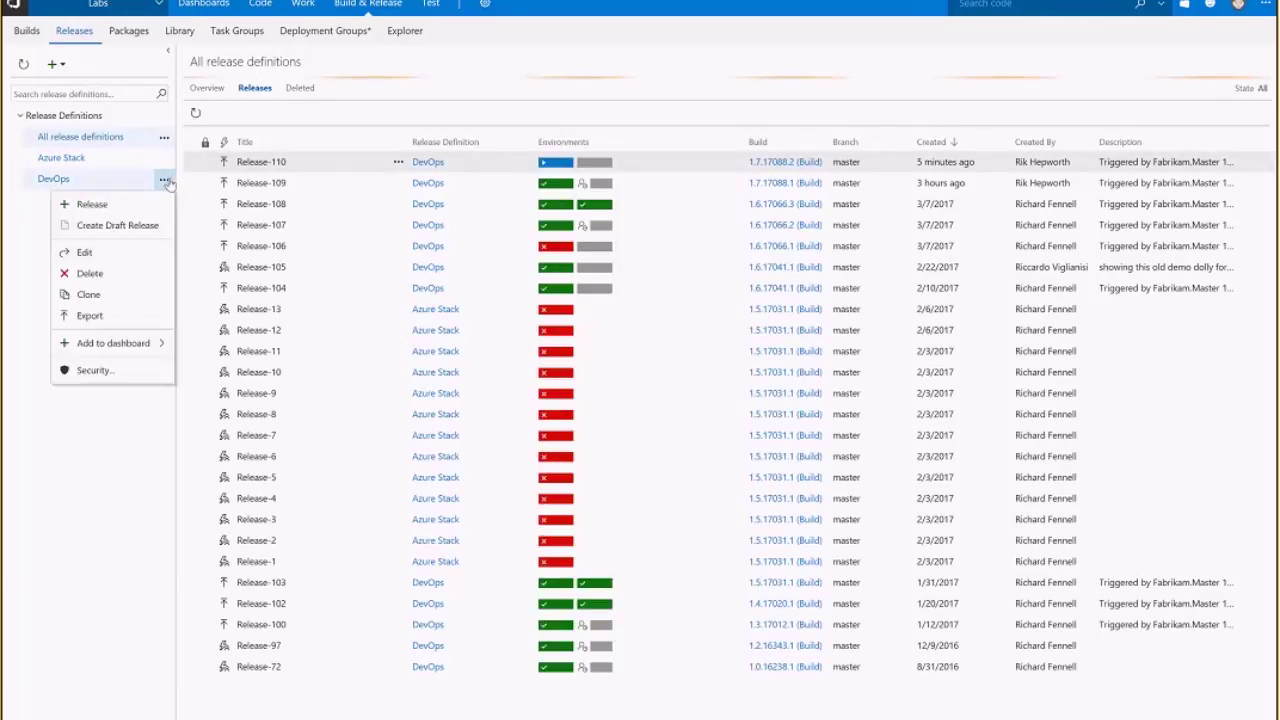
click(115, 256)
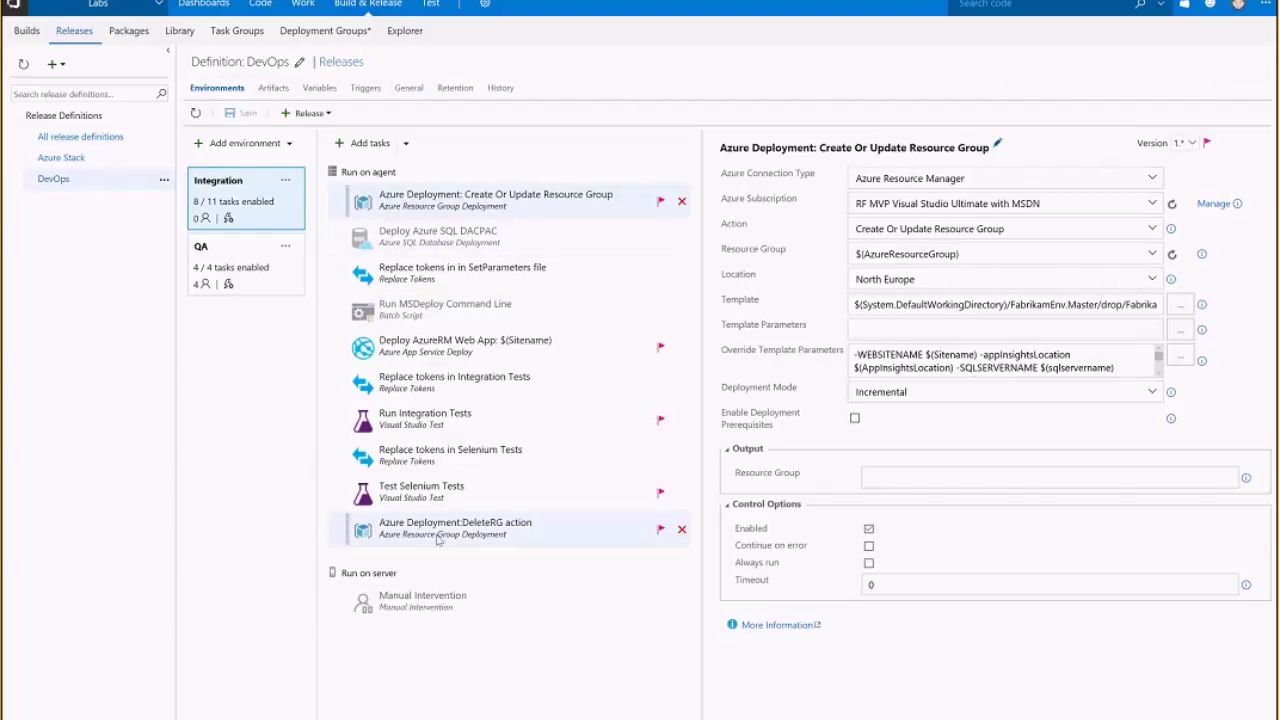
click(369, 143)
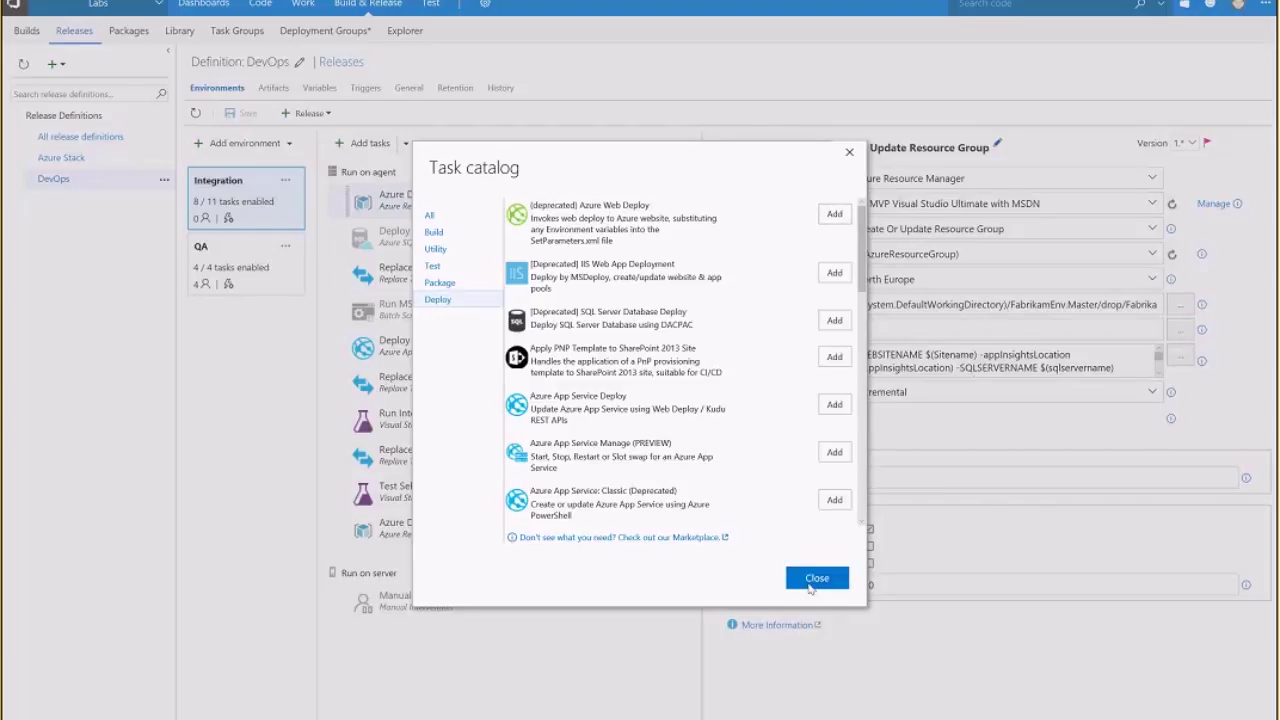
Step: Close the task catalog and review the Integration environment's approvals, variables and deployment conditions, plus the definition's release triggers
click(810, 586)
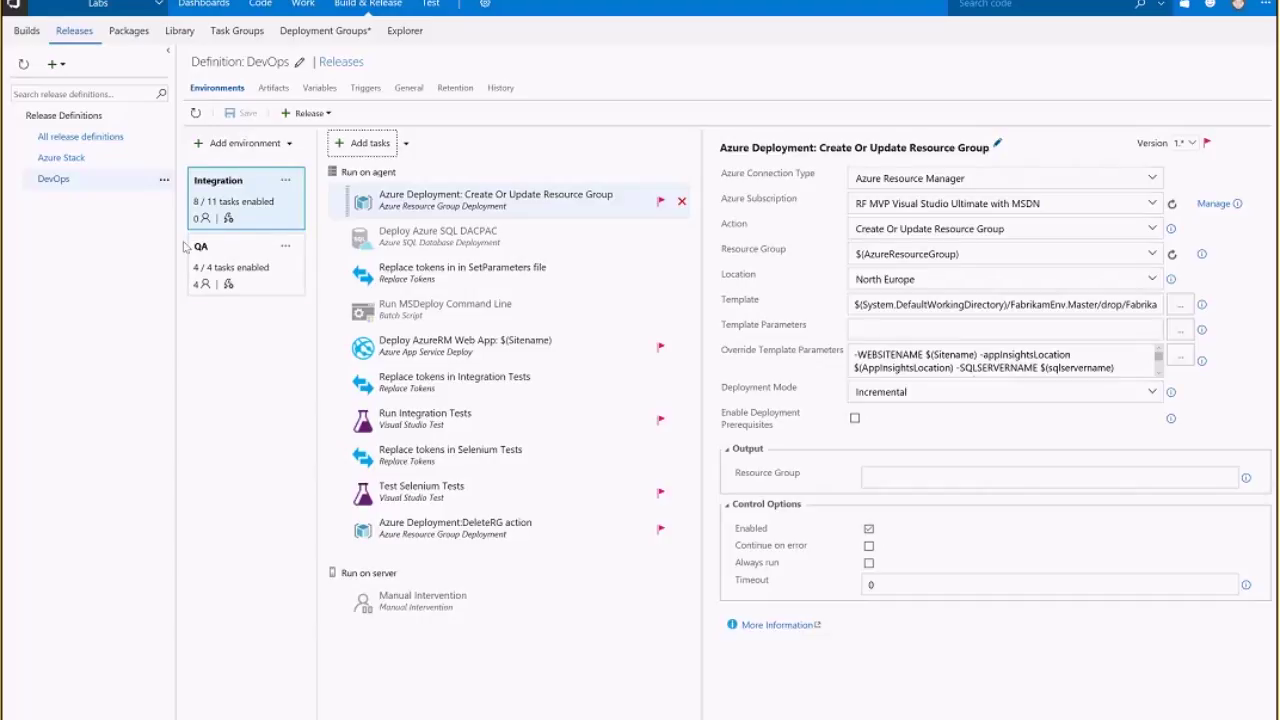
click(285, 181)
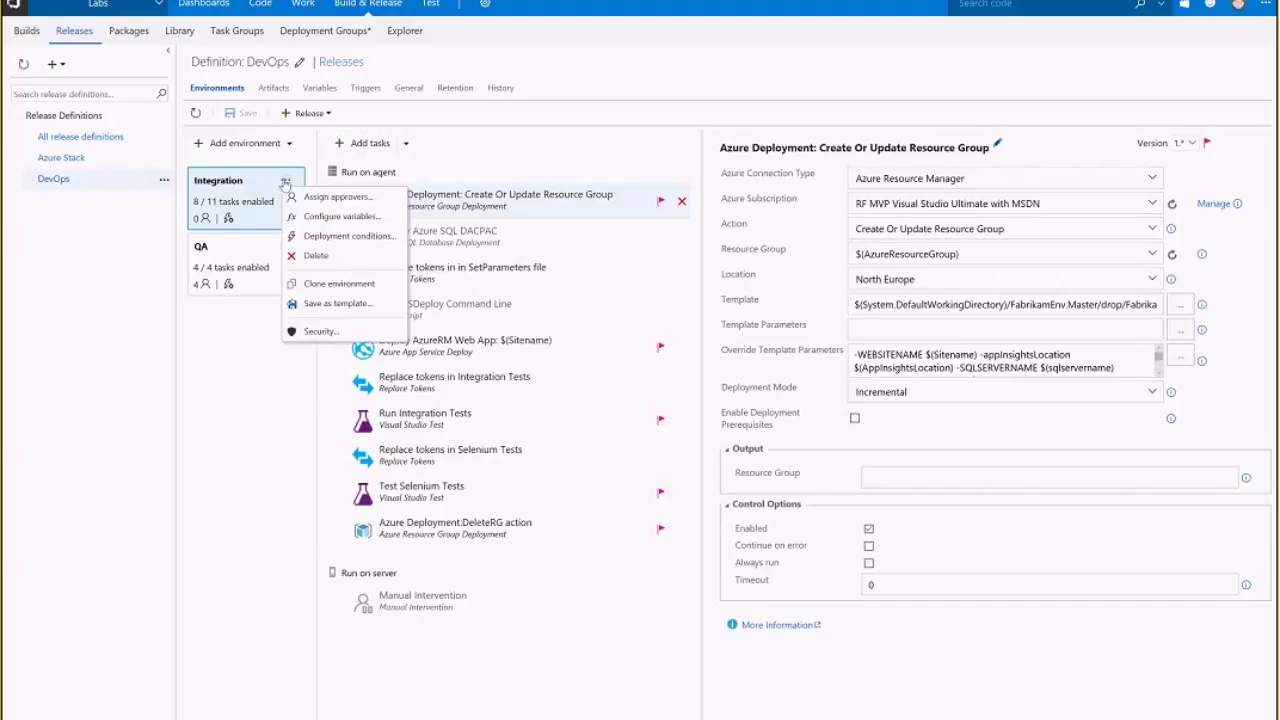
click(336, 199)
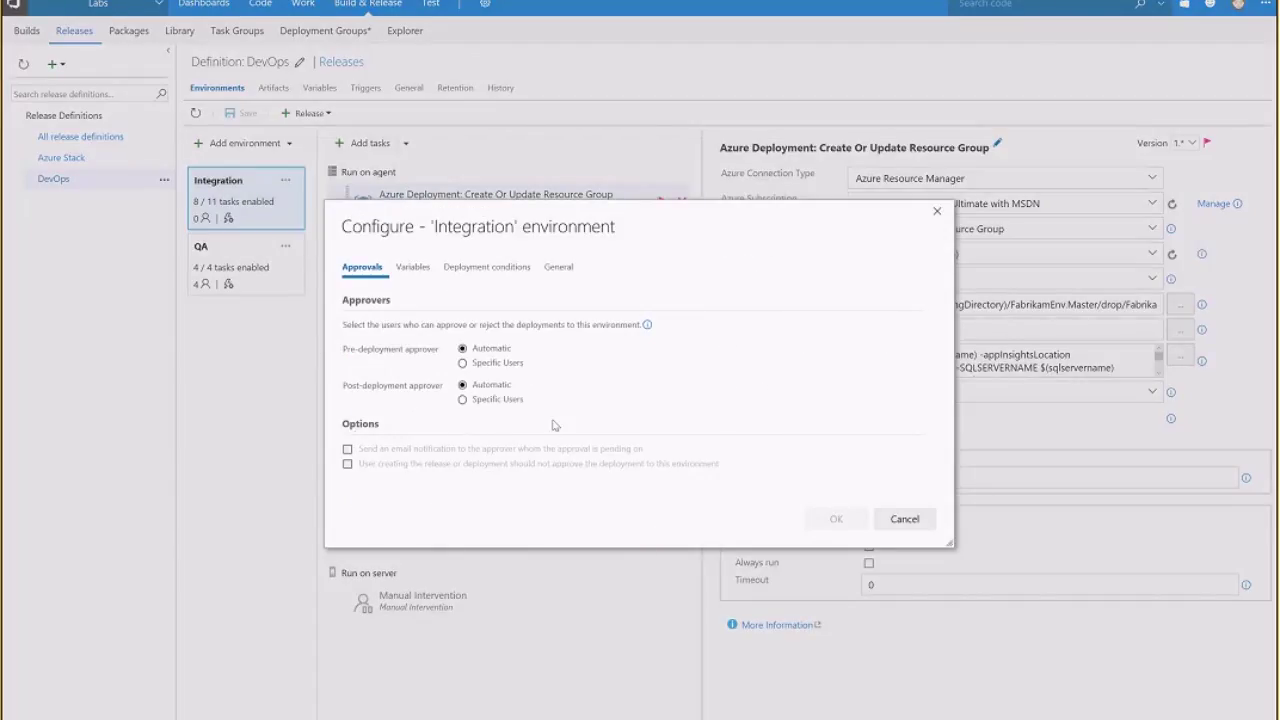
click(414, 267)
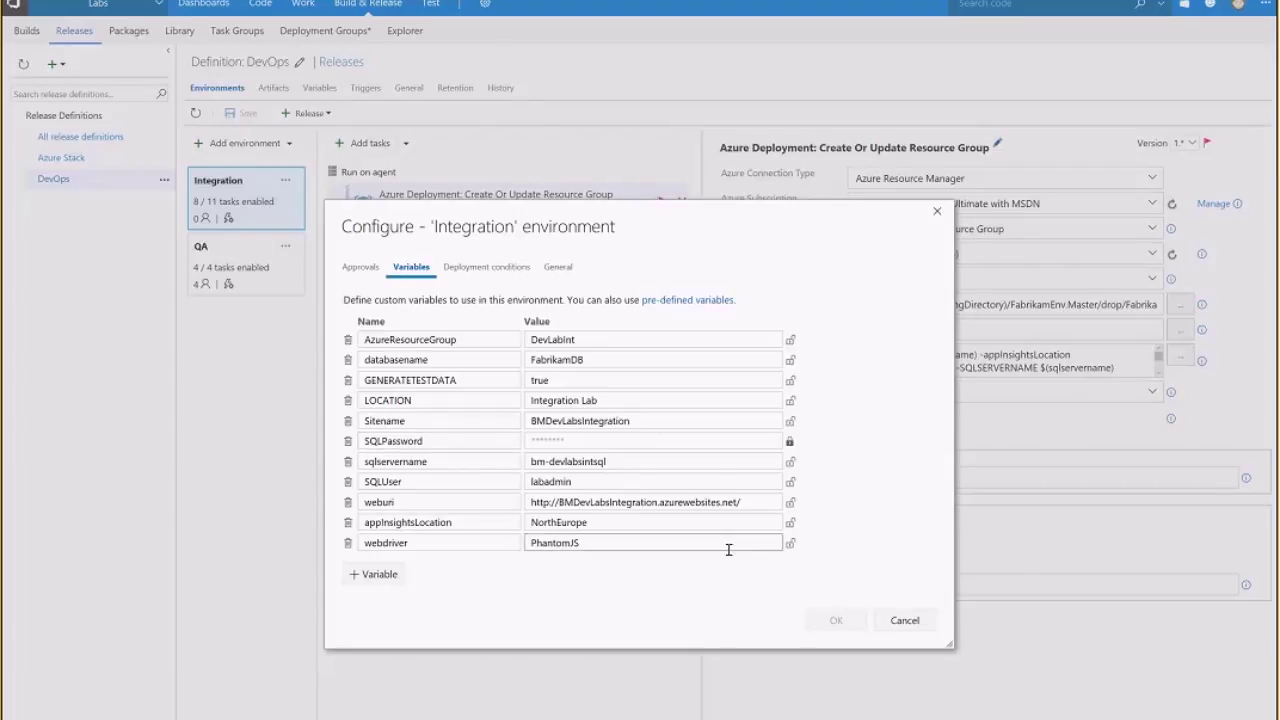
click(512, 270)
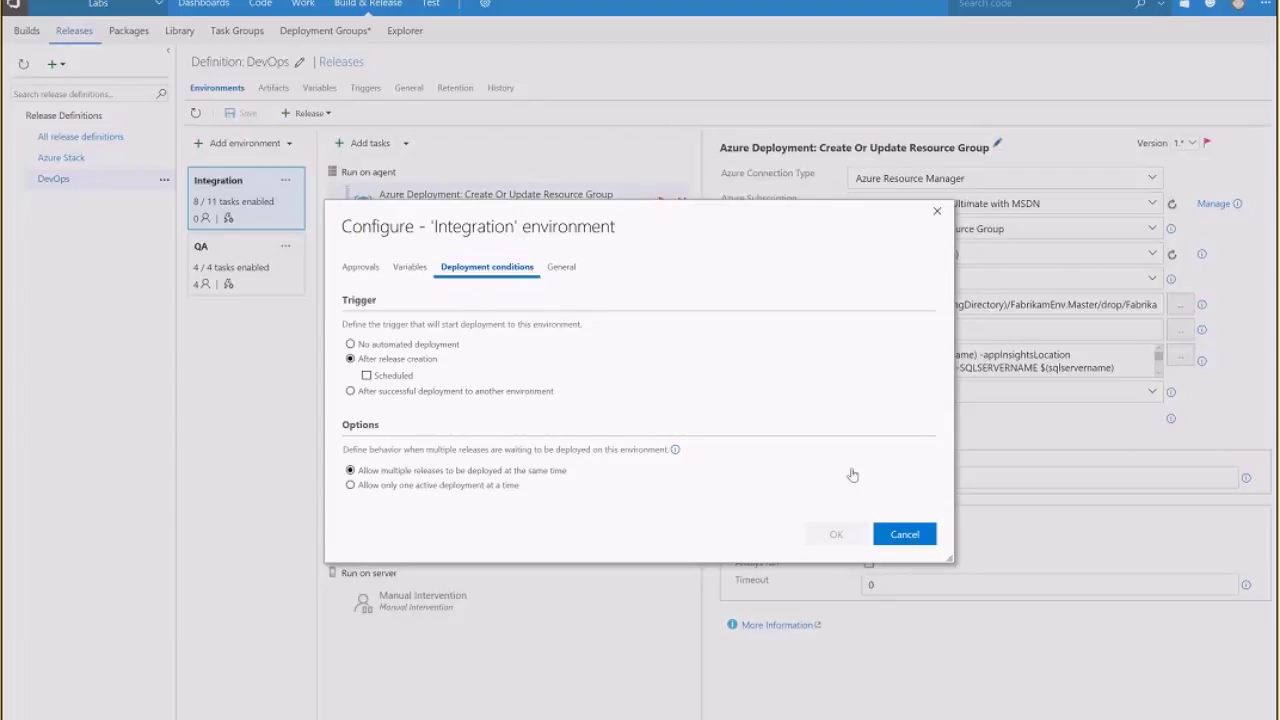
key(Escape)
click(379, 92)
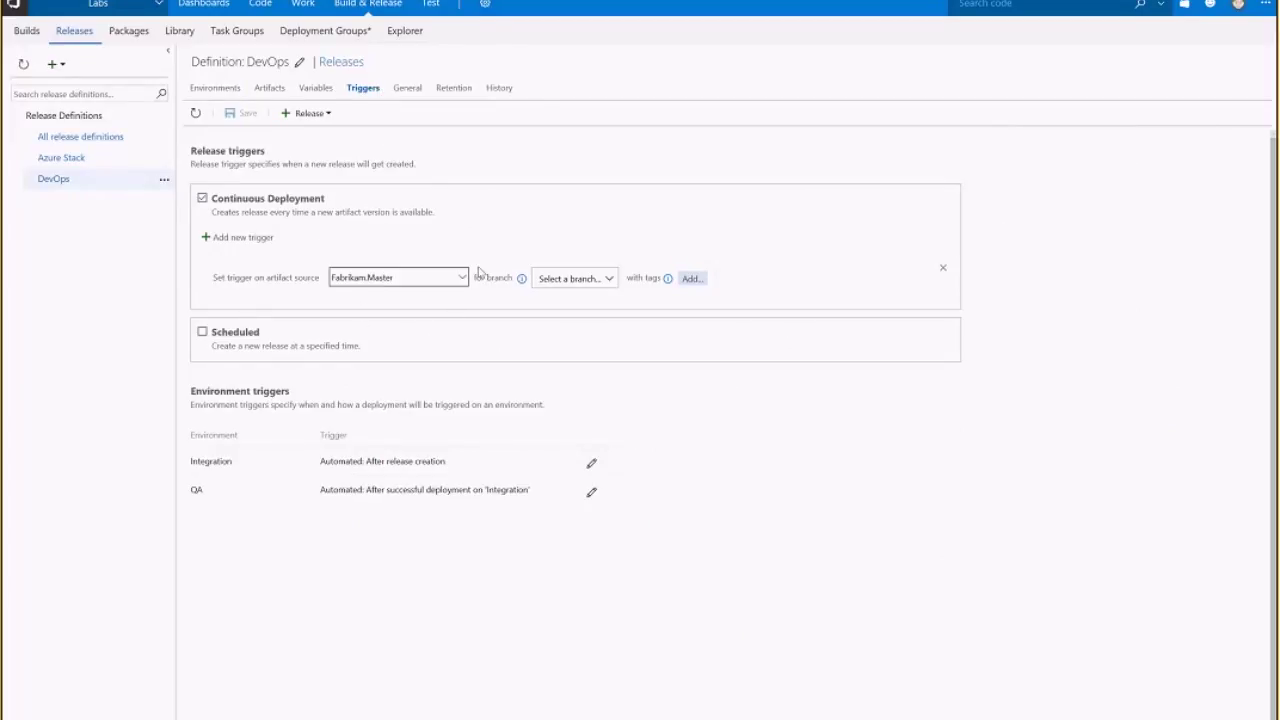
Step: Review the QA environment's approvers, custom variables and deployment conditions without changing them
click(217, 90)
click(240, 250)
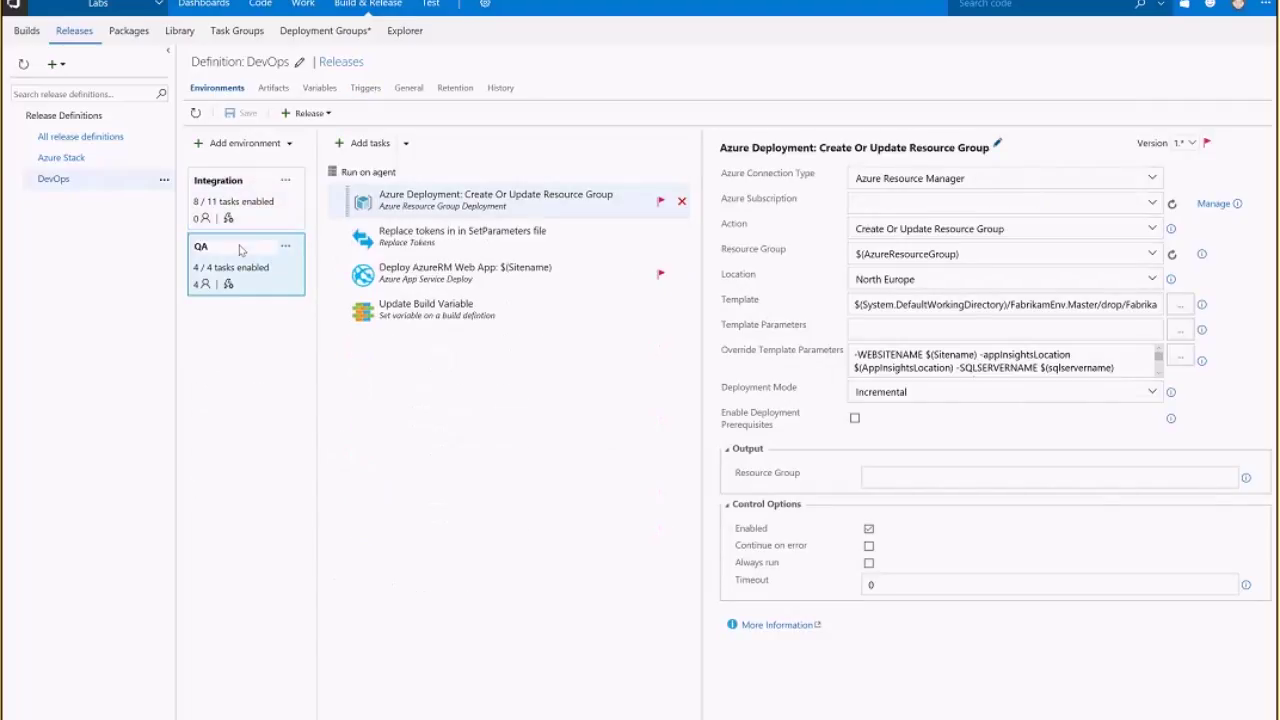
click(287, 248)
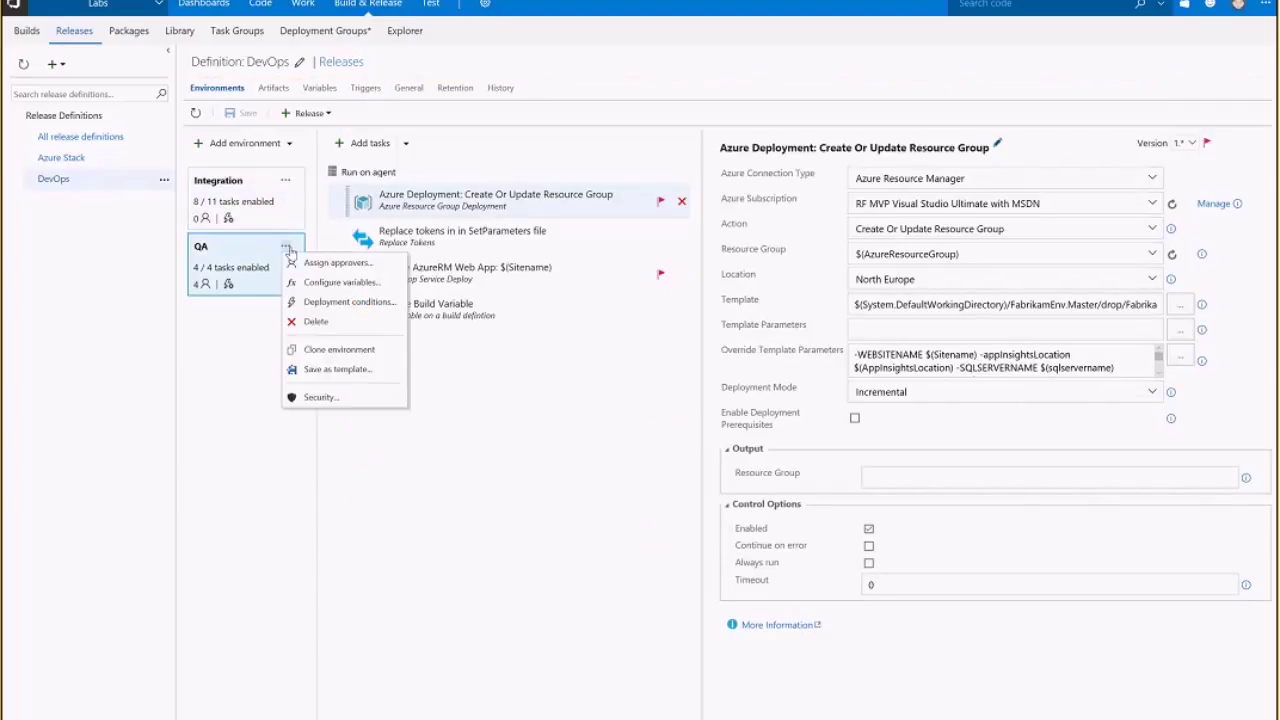
click(324, 264)
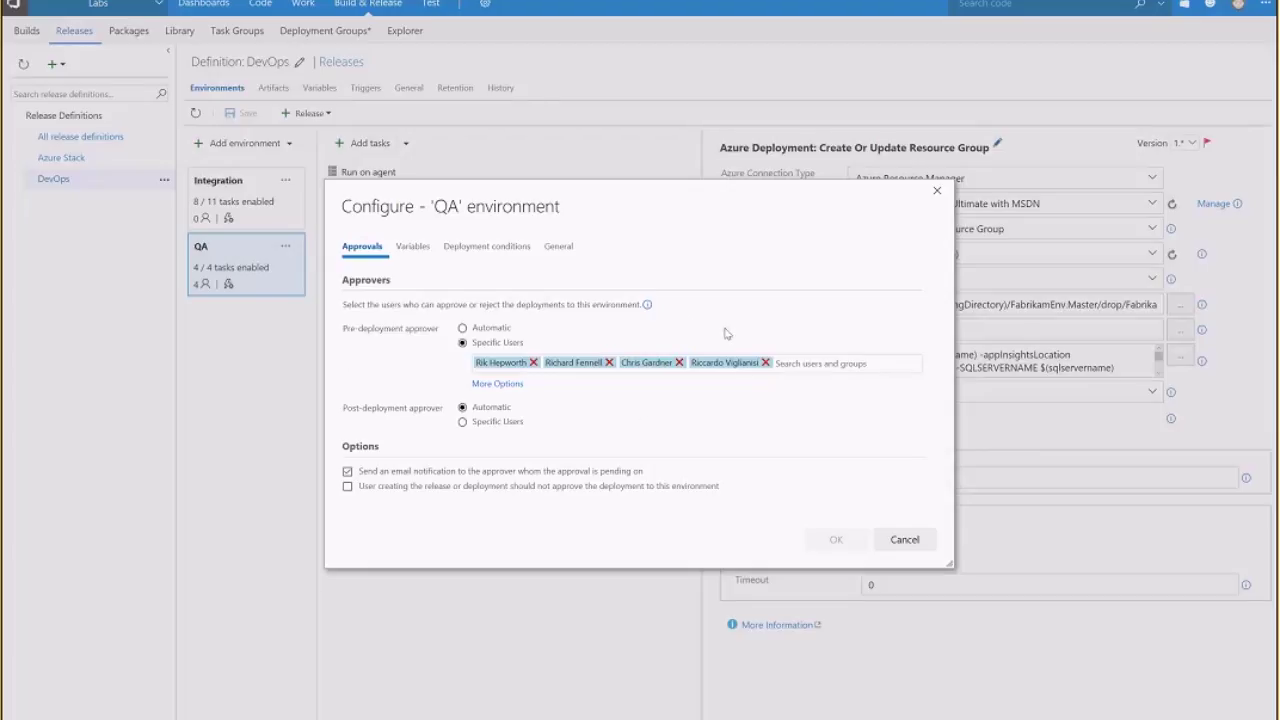
click(412, 246)
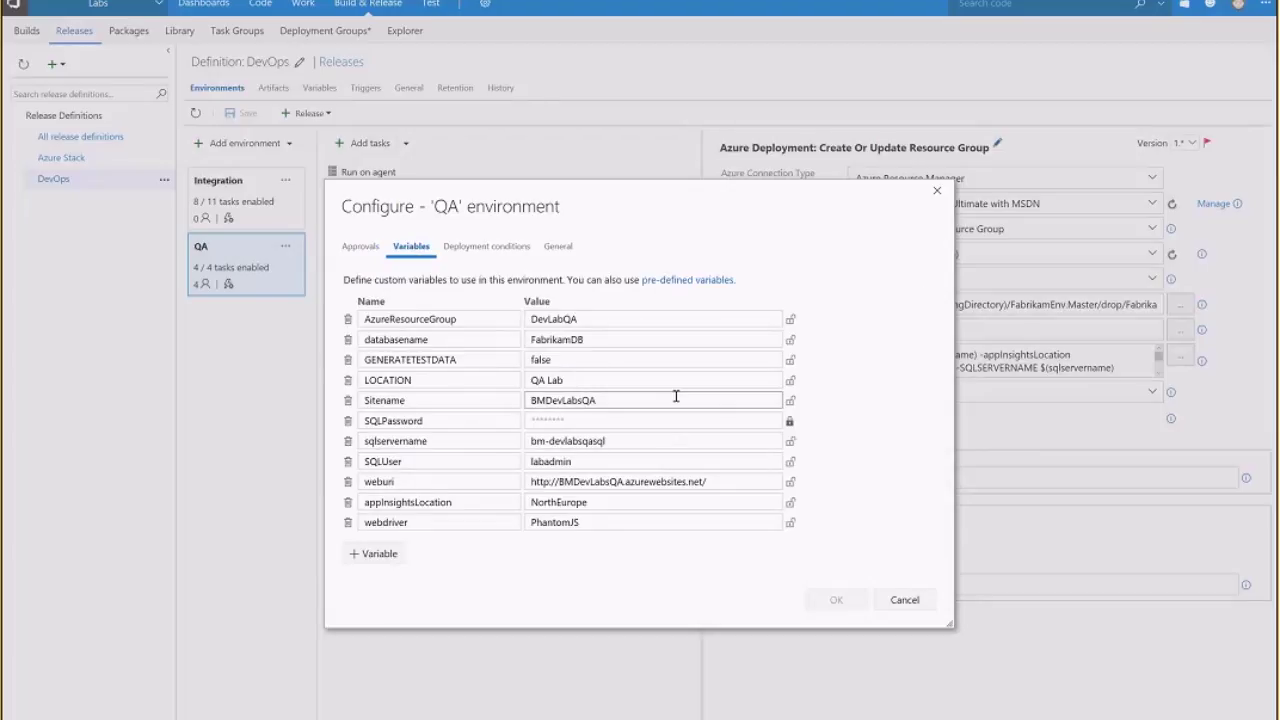
click(487, 246)
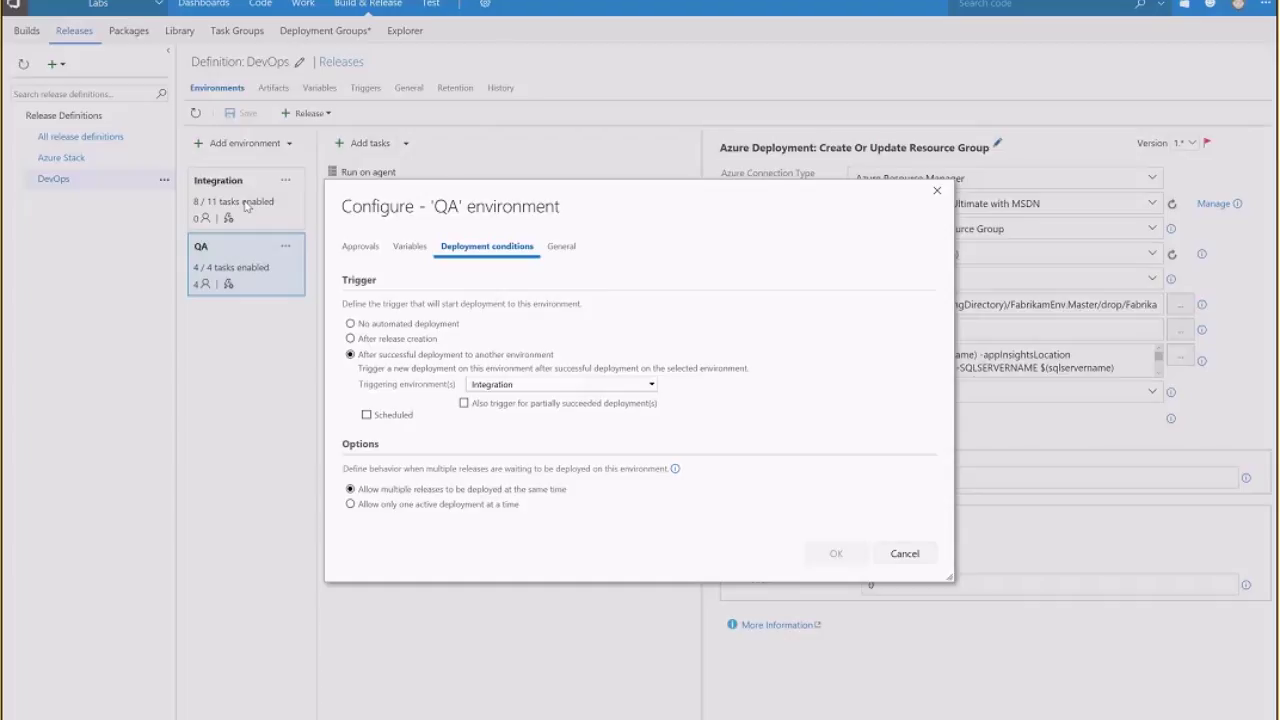
click(905, 554)
Step: Inspect the template path and template parameters of the Integration environment's Create Or Update Resource Group task
click(245, 195)
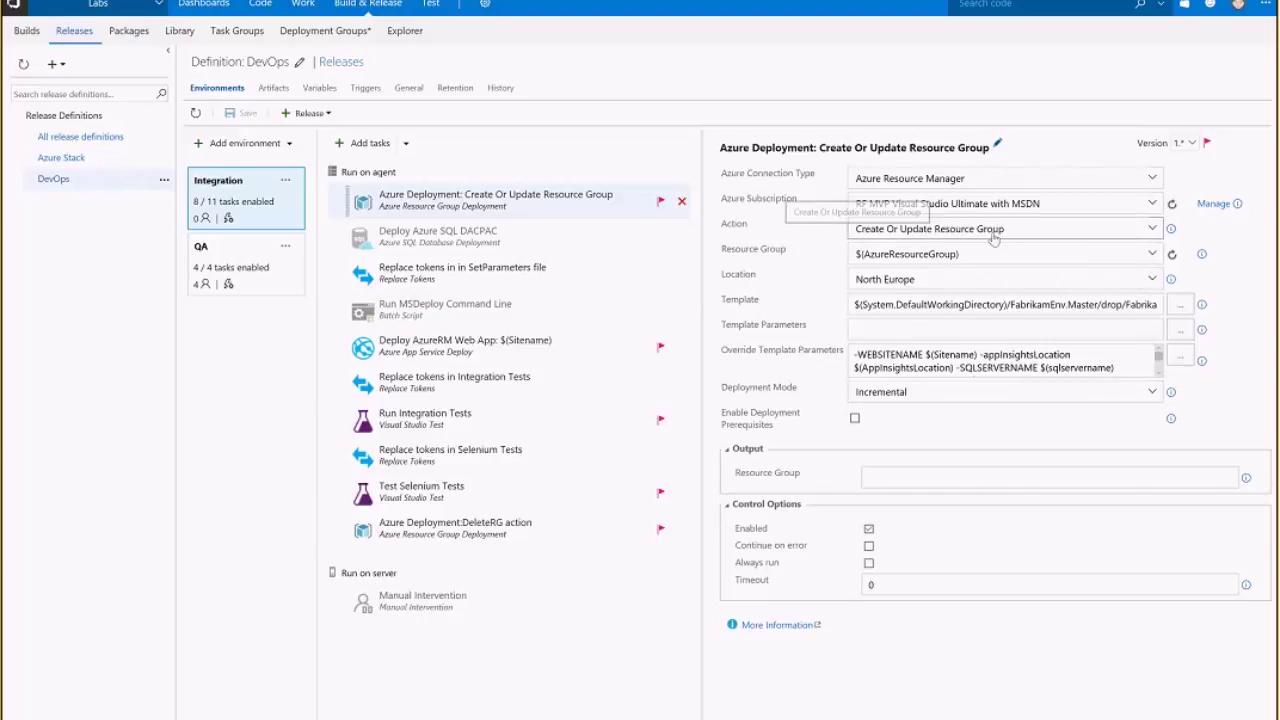
click(1014, 303)
key(End)
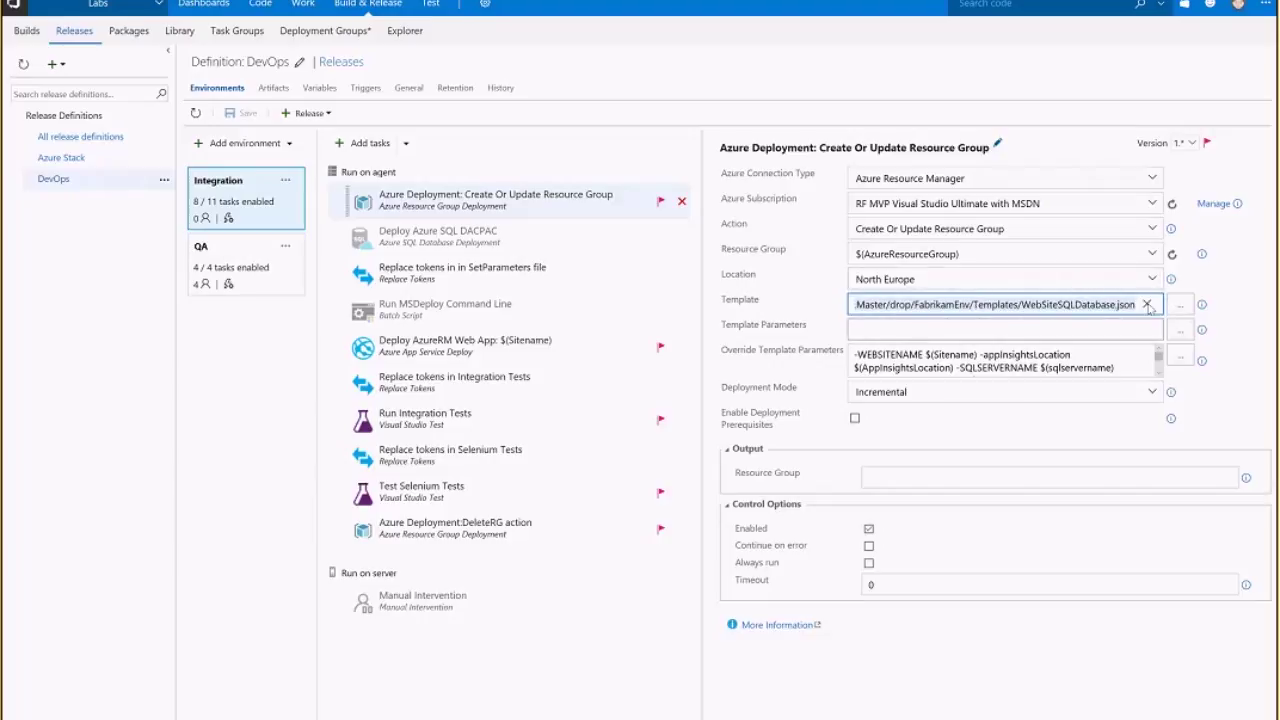
click(925, 326)
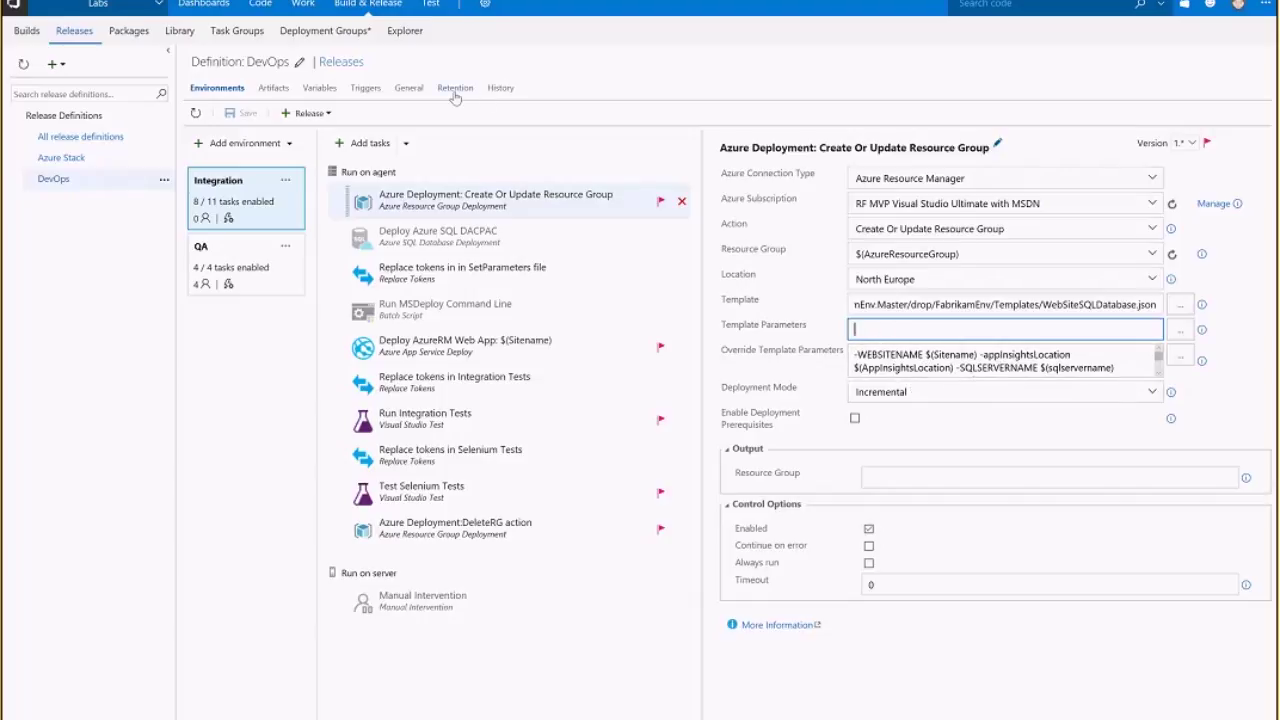
Step: View the DevOps definition's environment variables to compare the Integration and QA values
click(316, 94)
click(1205, 89)
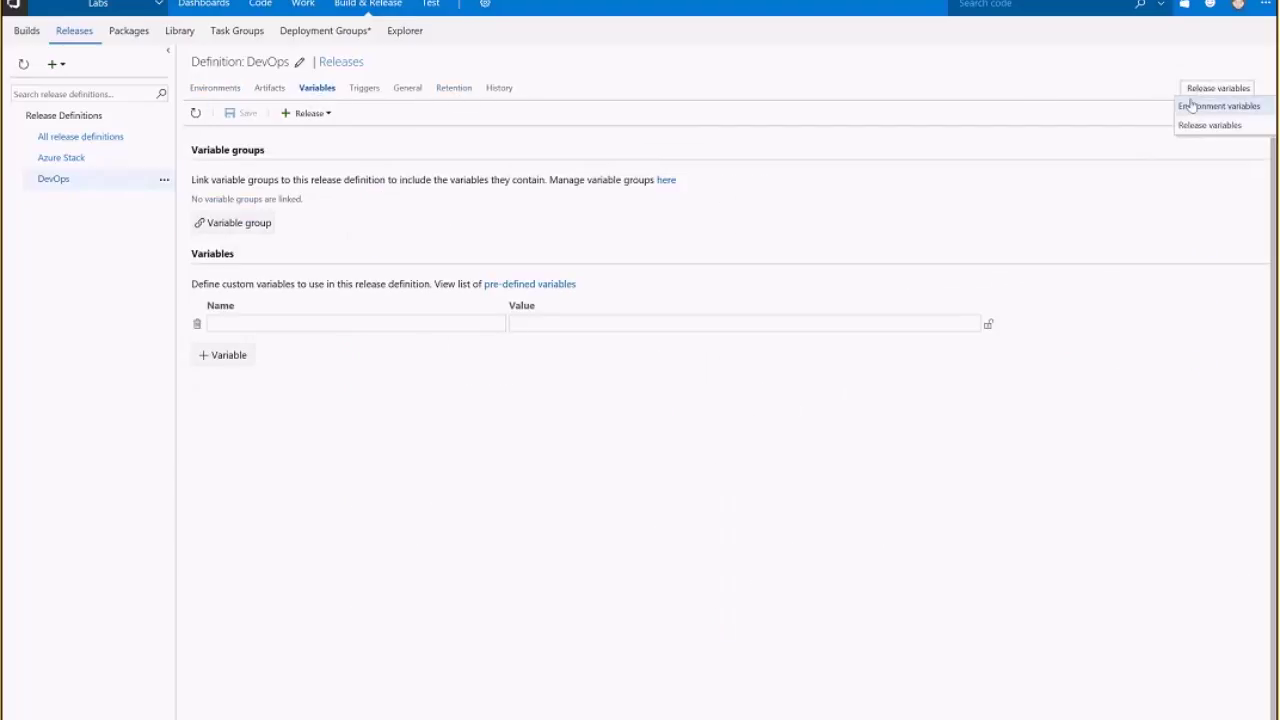
click(1191, 106)
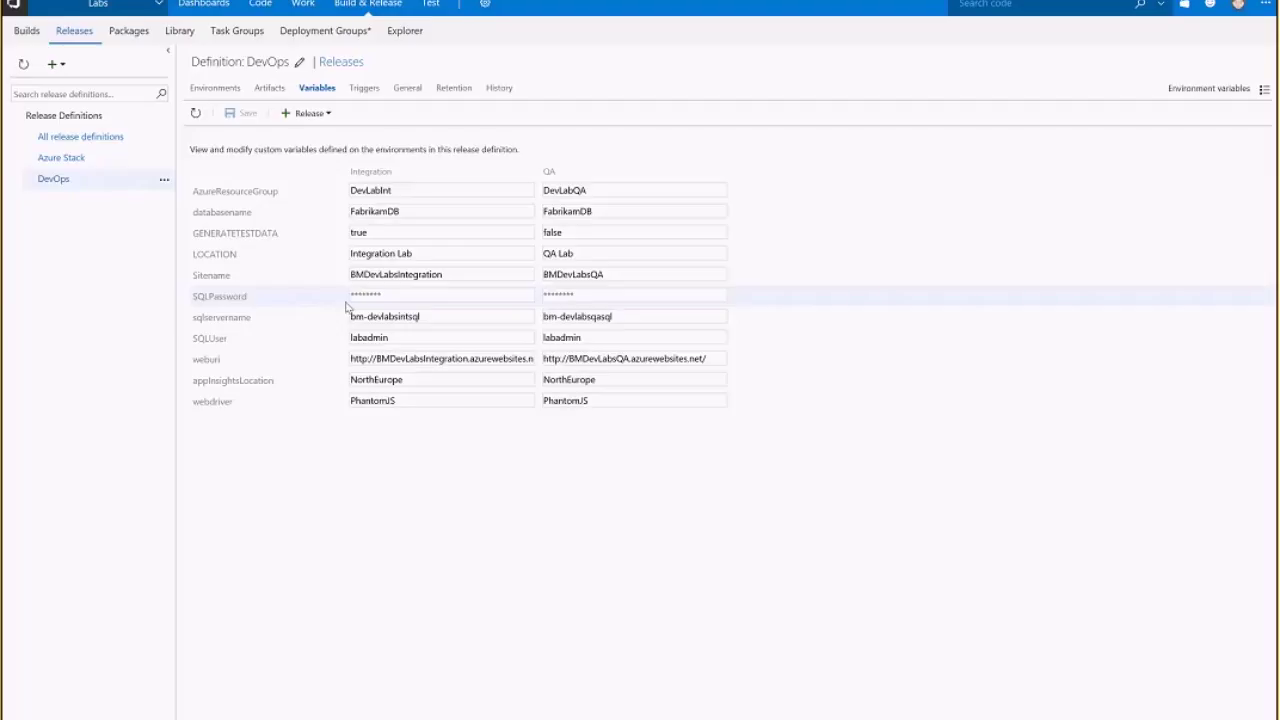
Step: Inspect the advanced options of the Integration environment's token replacement task for the SetParameters file
click(216, 90)
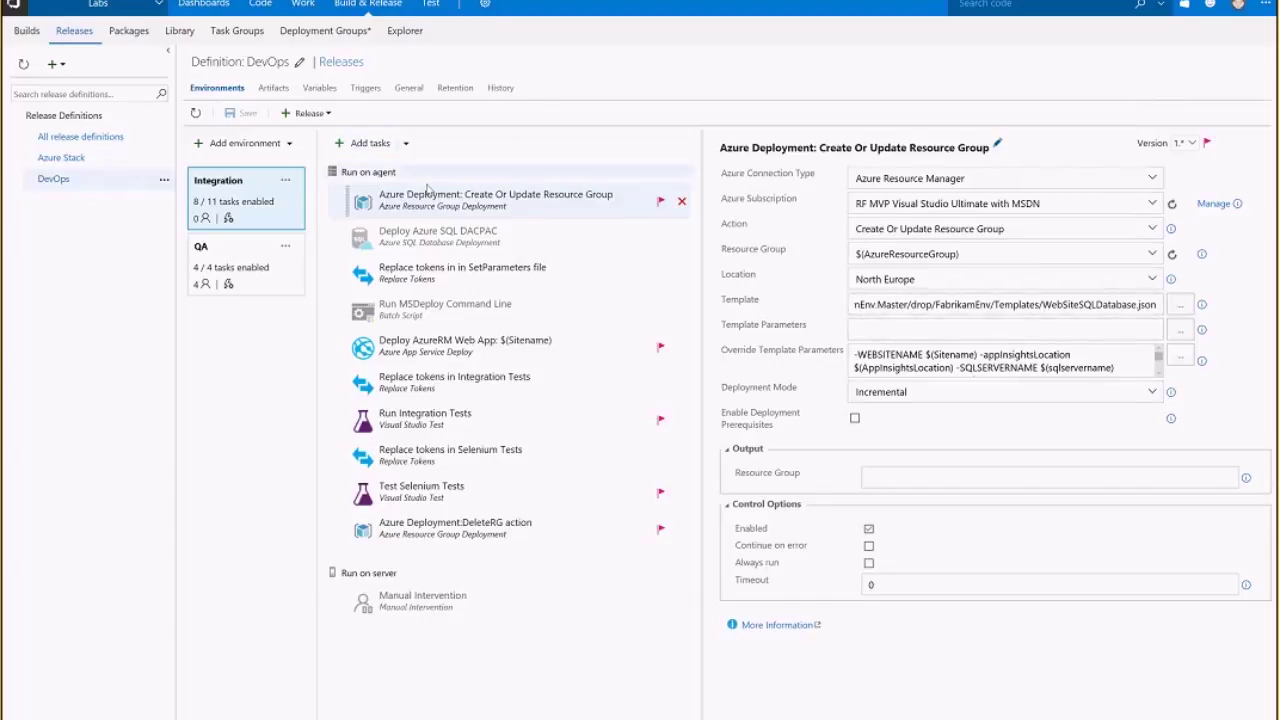
click(469, 251)
click(461, 277)
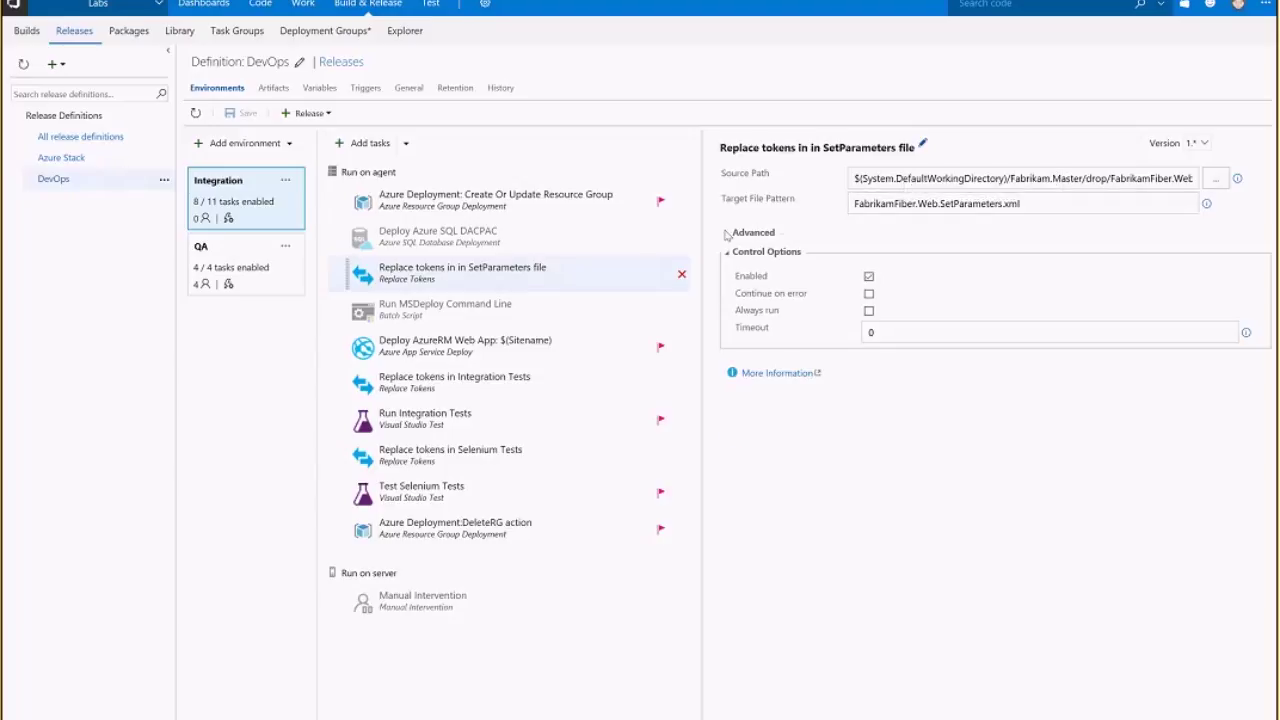
click(727, 234)
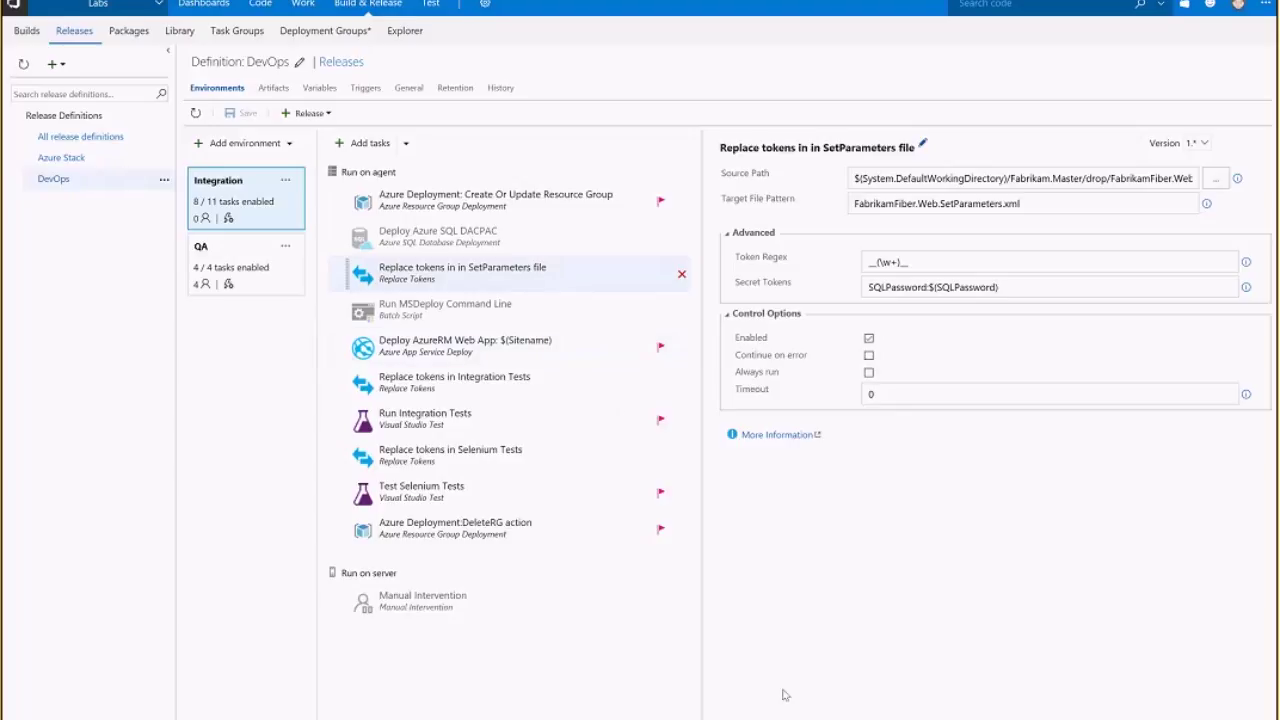
Step: Examine the Run MSDeploy Command Line task's path and arguments and the Deploy AzureRM Web App task's additional deployment options
click(563, 325)
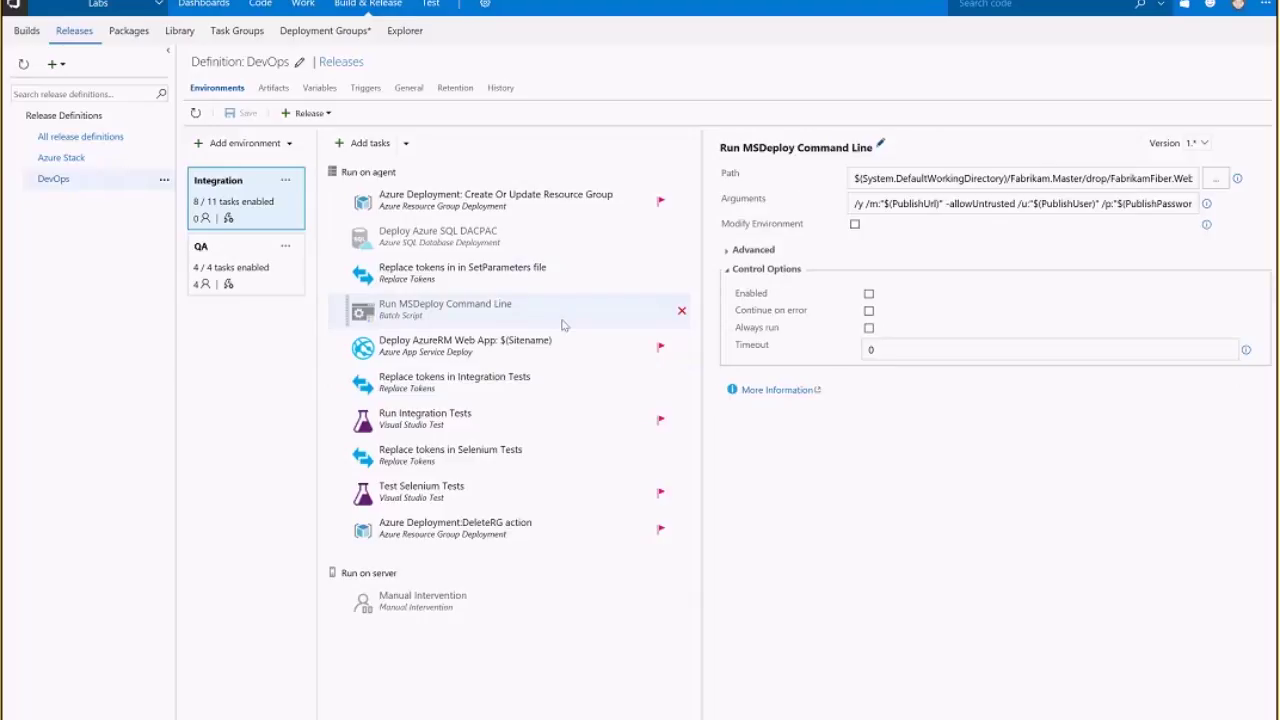
click(1027, 178)
key(End)
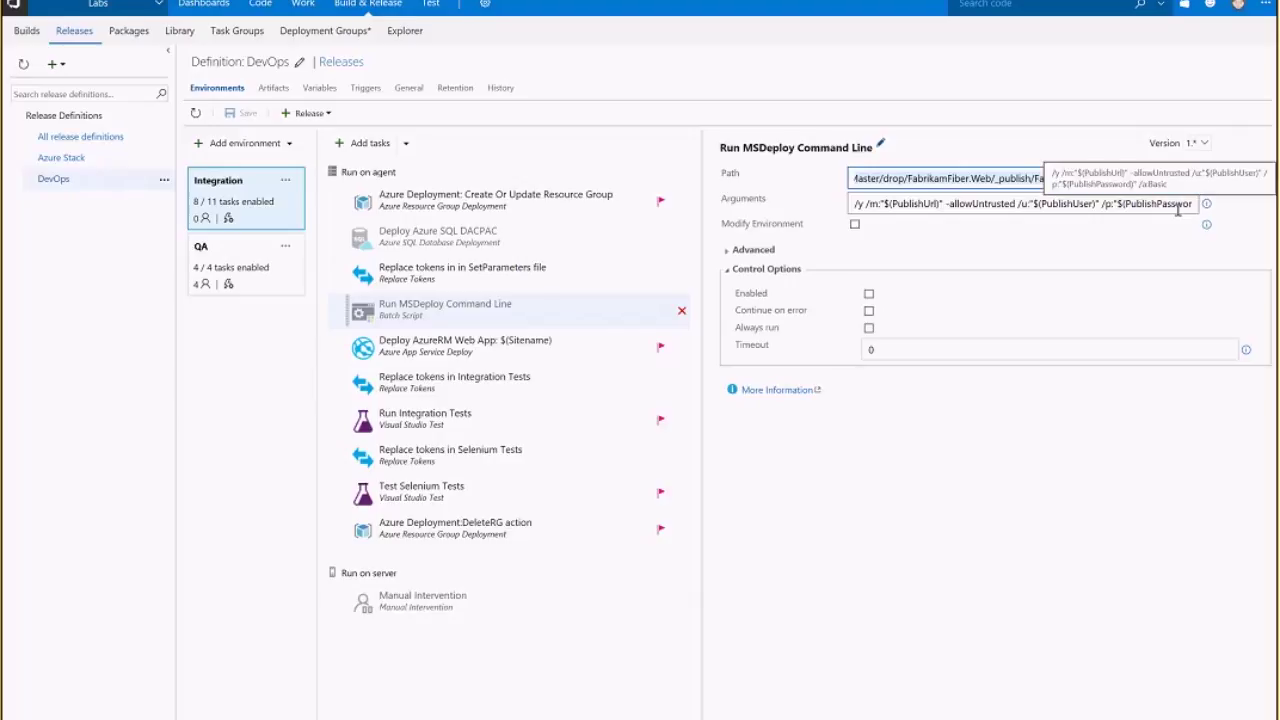
click(483, 354)
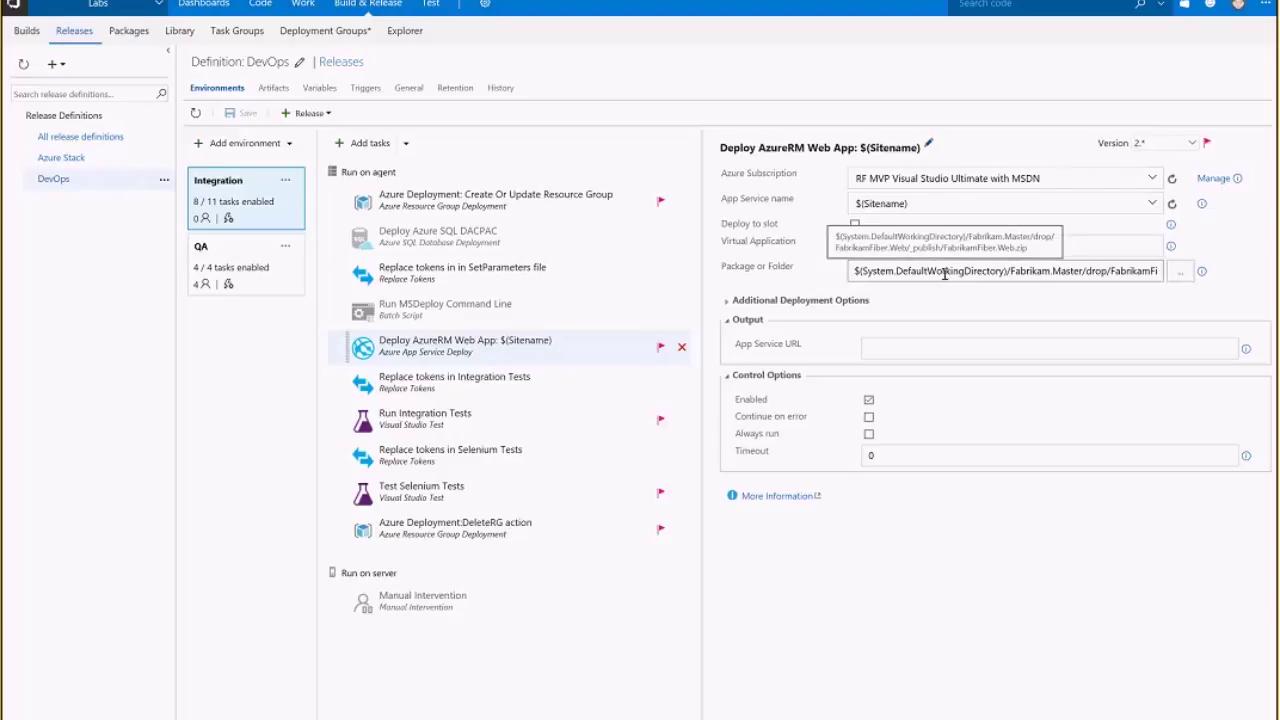
click(730, 302)
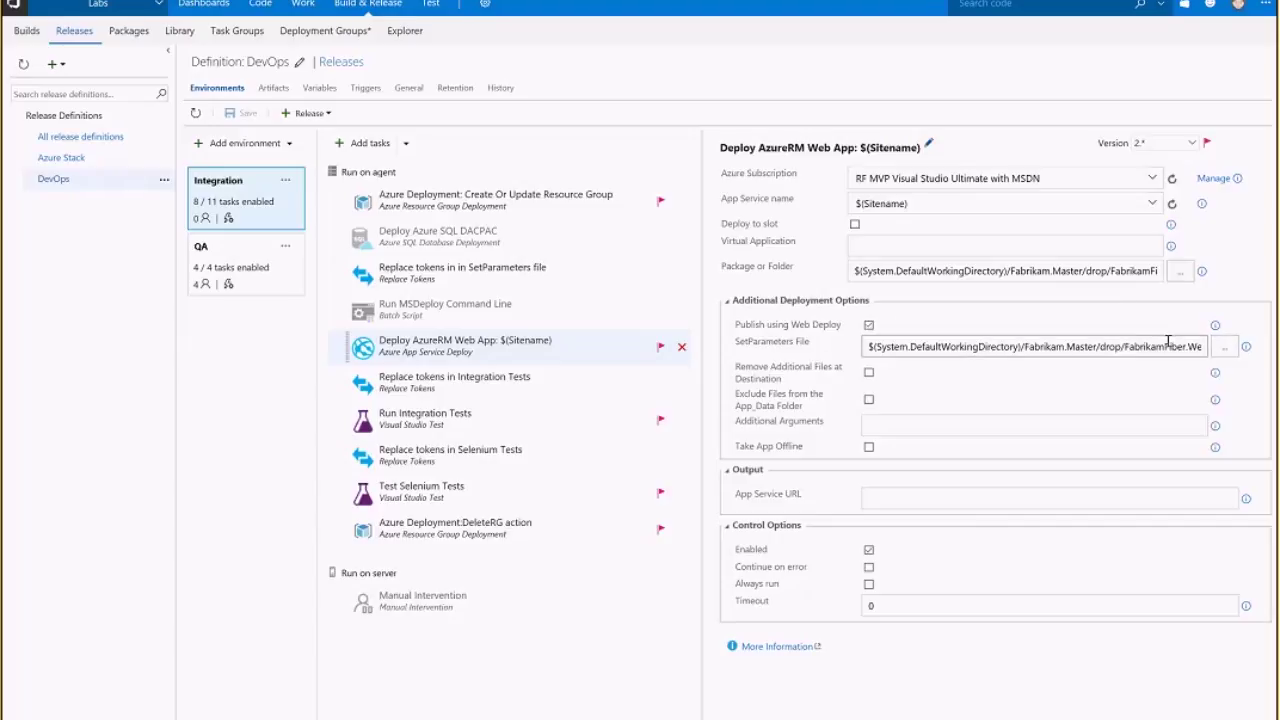
Step: Review the token replacement and test run tasks for the integration tests and the Selenium tests
click(545, 384)
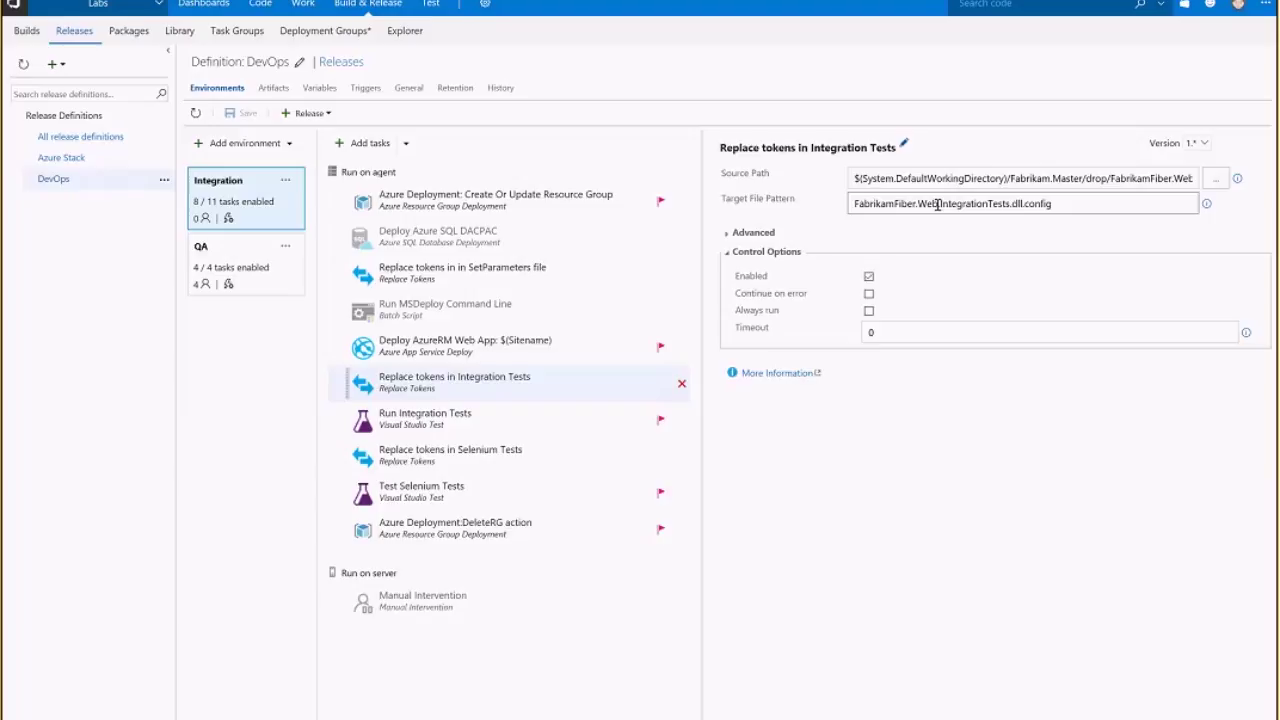
click(533, 415)
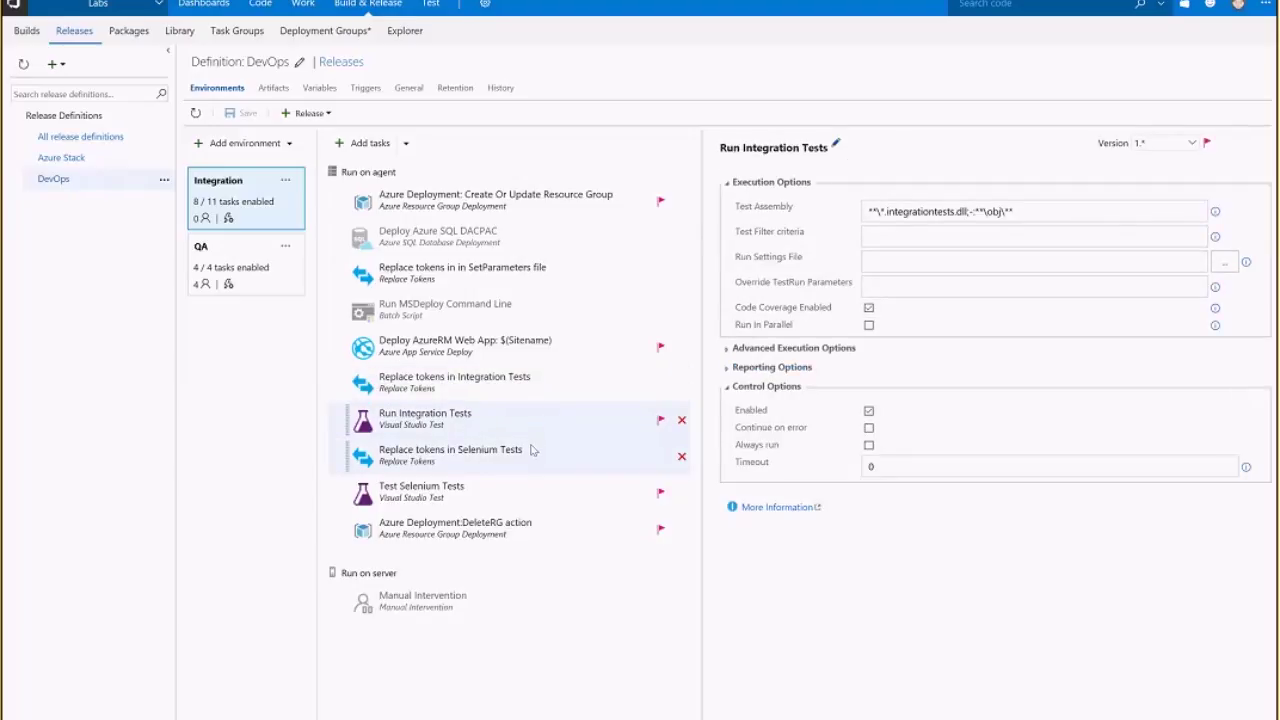
click(533, 451)
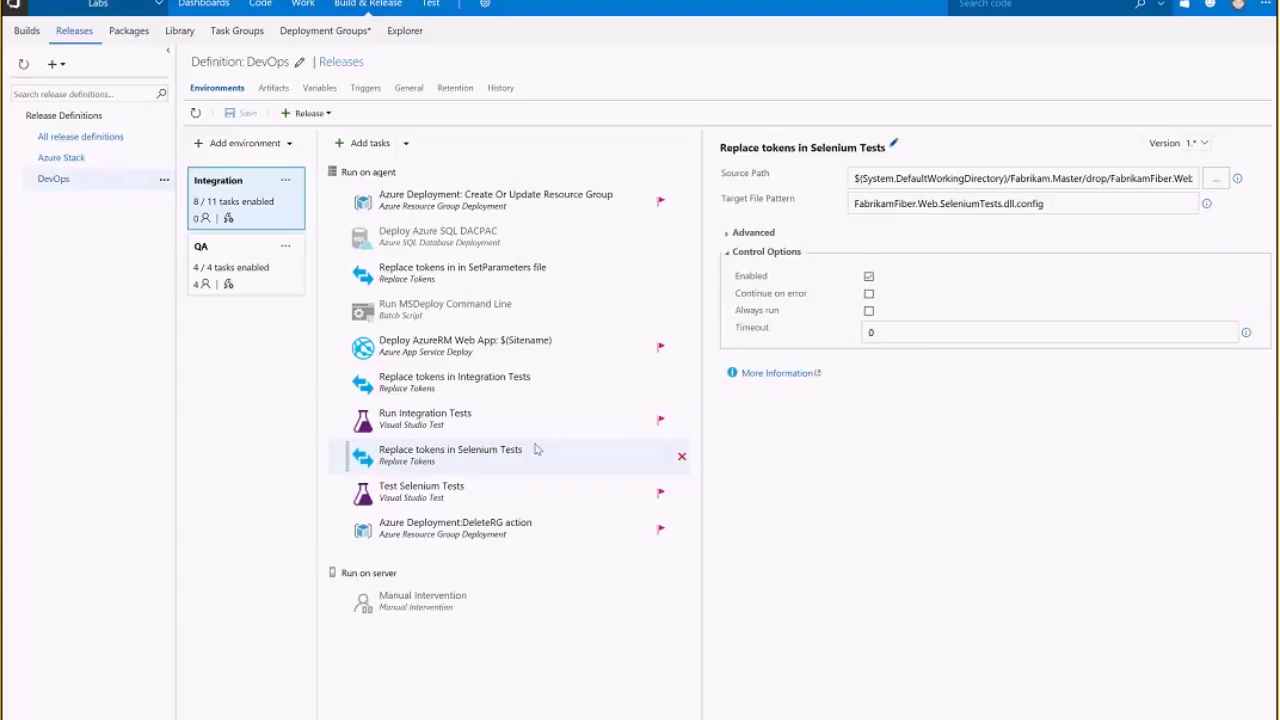
click(501, 507)
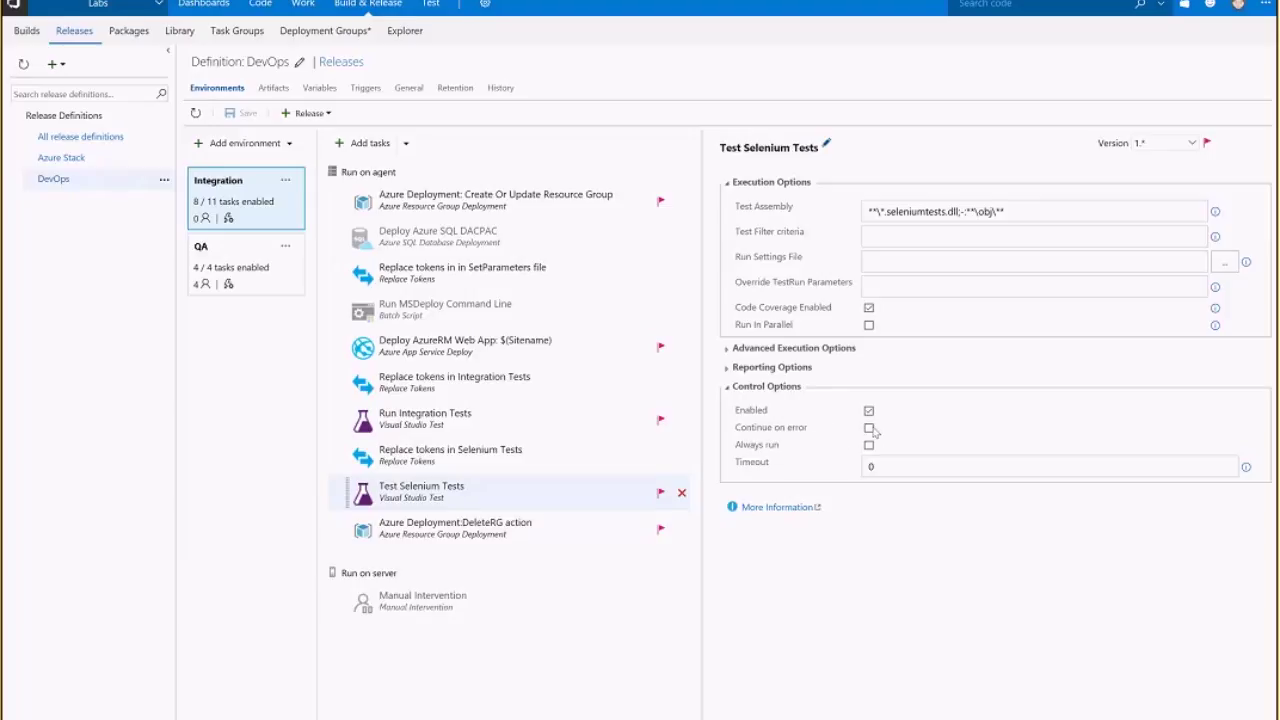
Step: Inspect the Integration environment's DeleteRG action task and the QA environment's Update Build Variable task
click(484, 530)
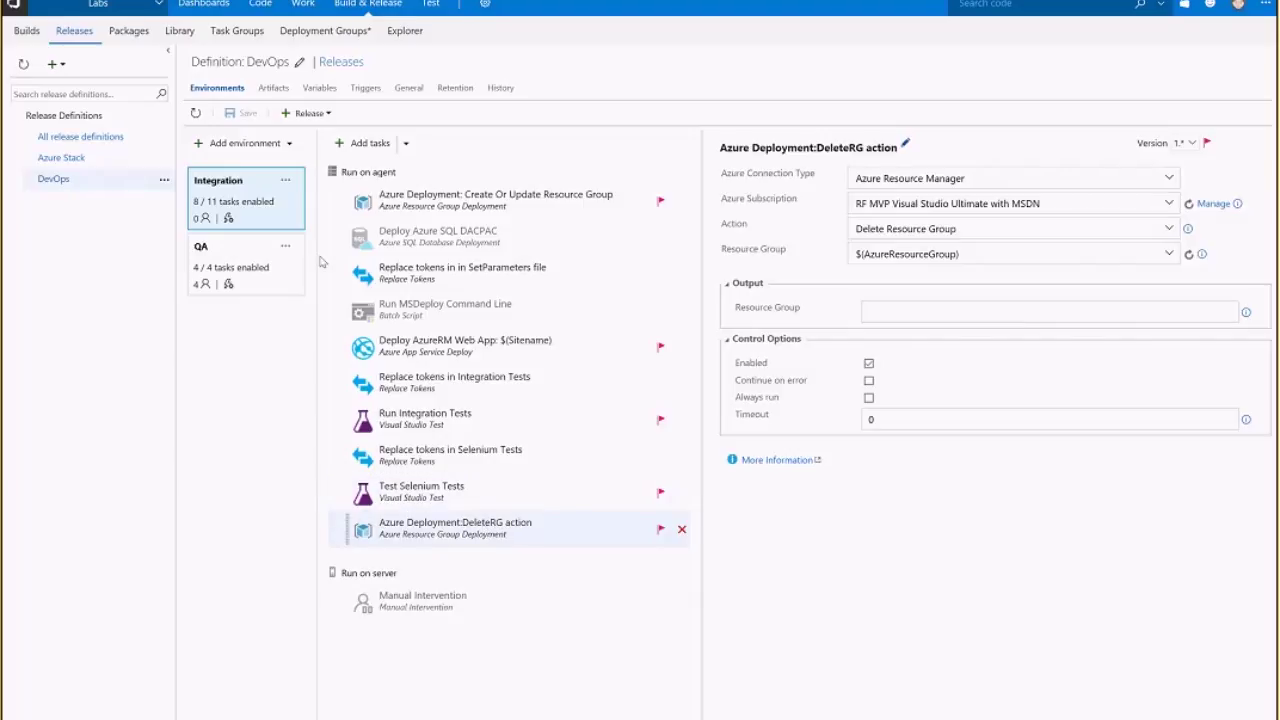
click(293, 288)
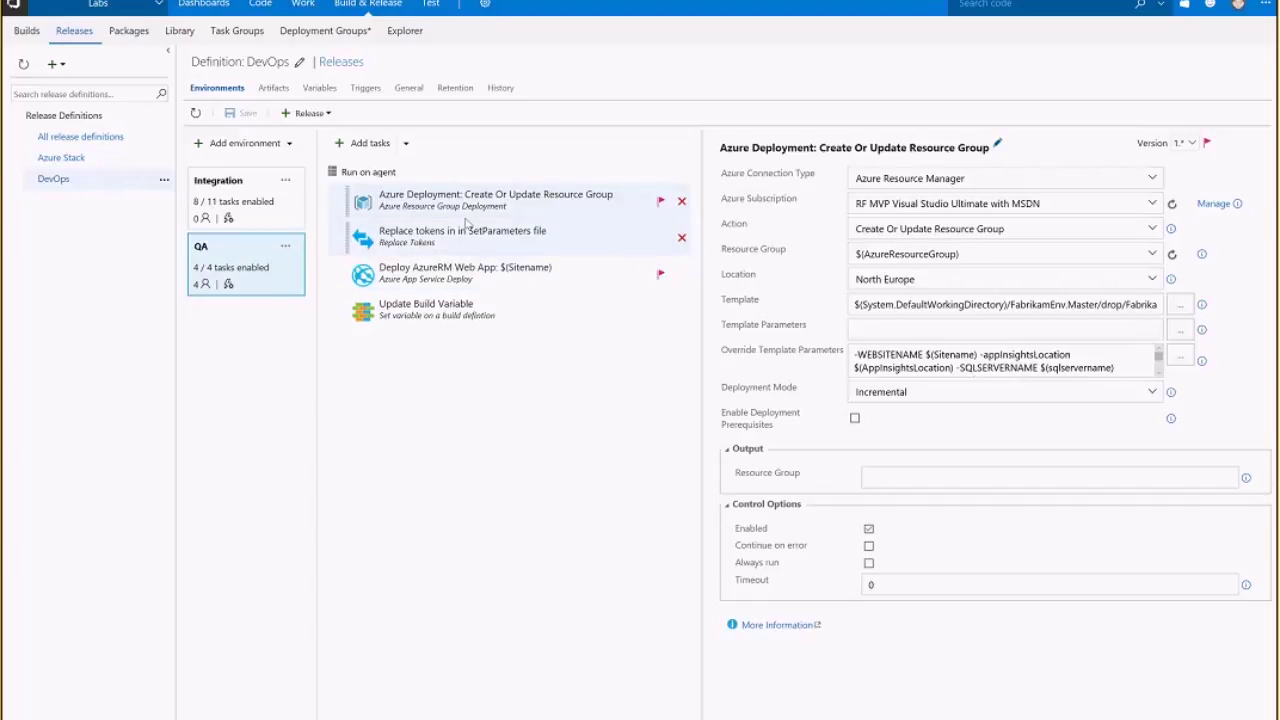
click(398, 322)
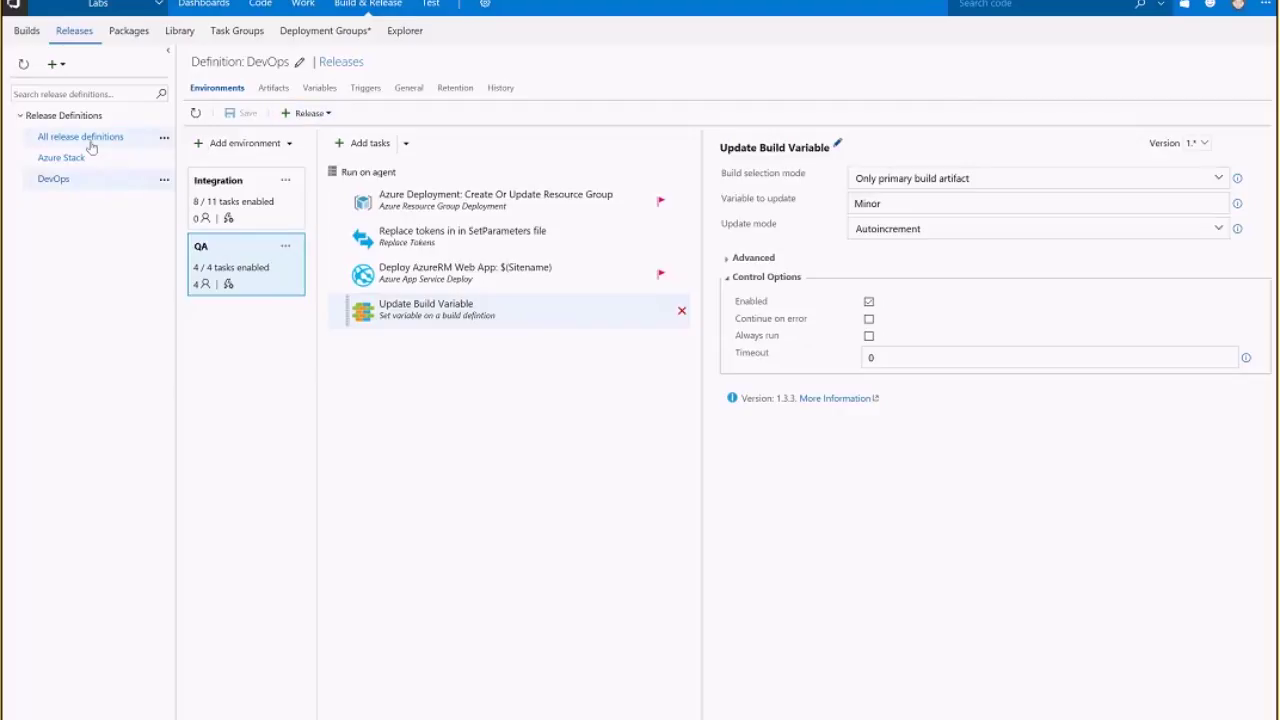
Step: Open Release-110 from the DevOps releases and check its Integration deployment overview, logs and test results
click(341, 62)
click(349, 165)
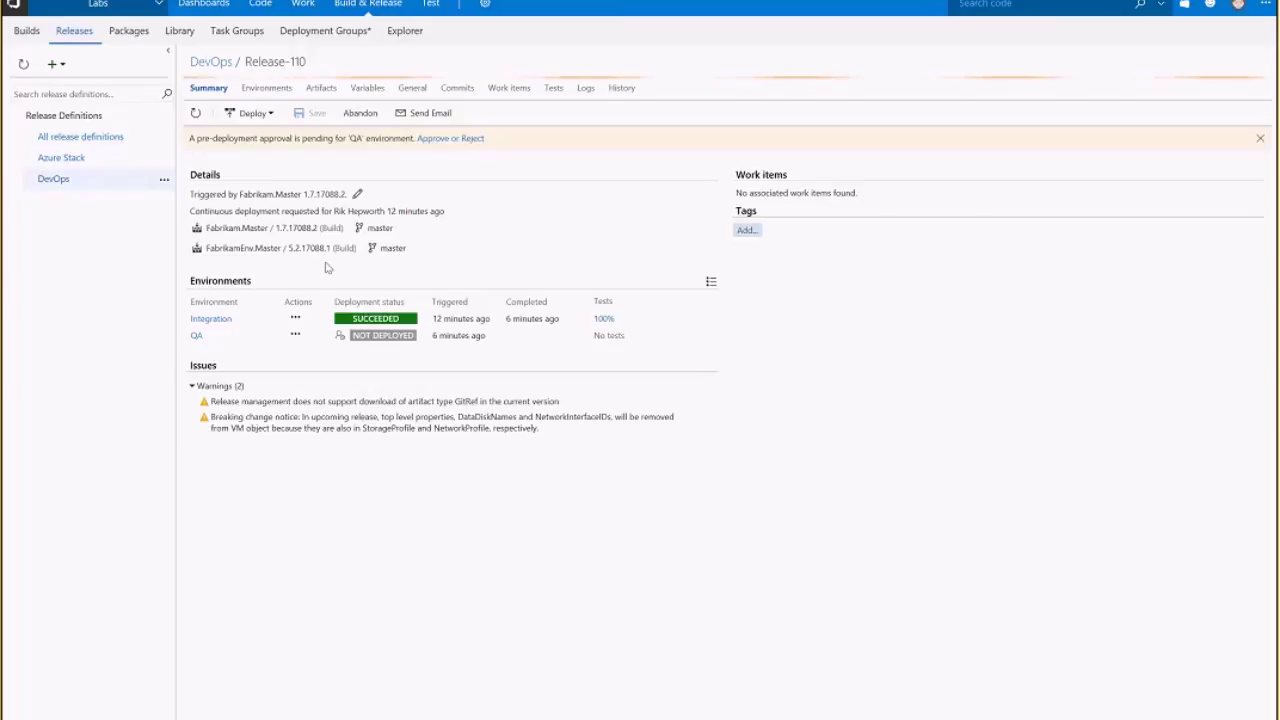
click(211, 319)
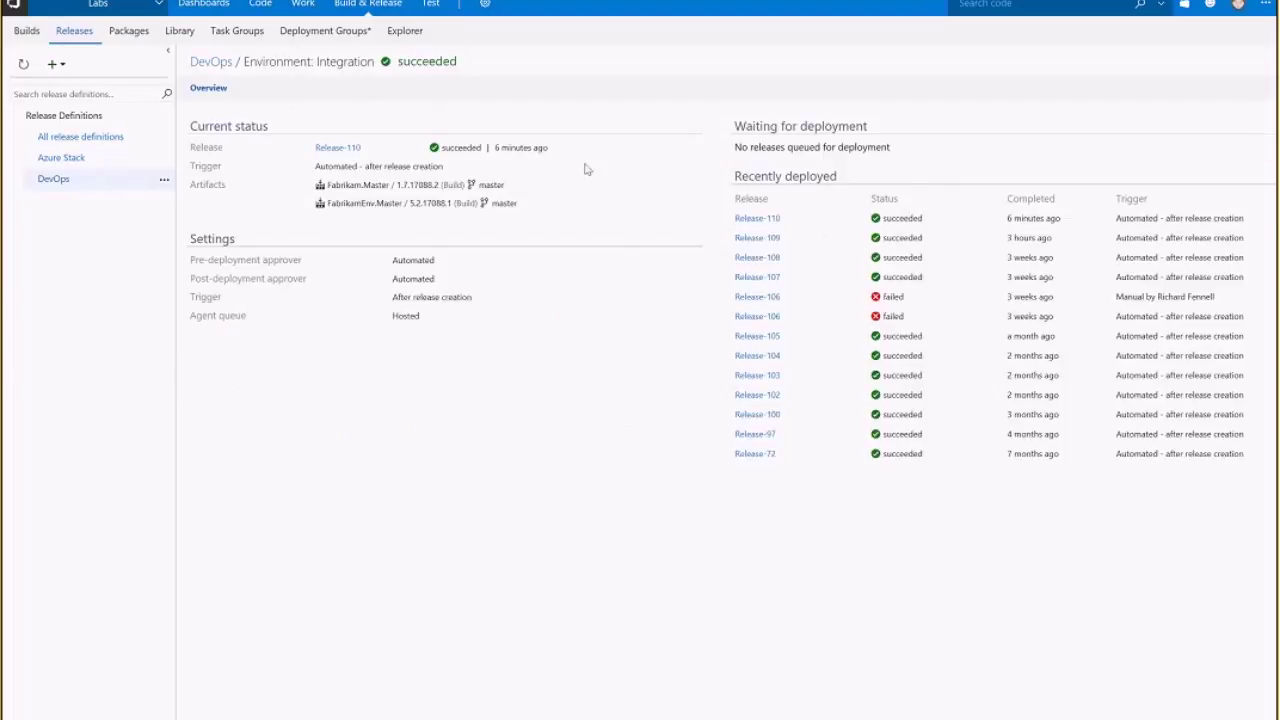
click(338, 147)
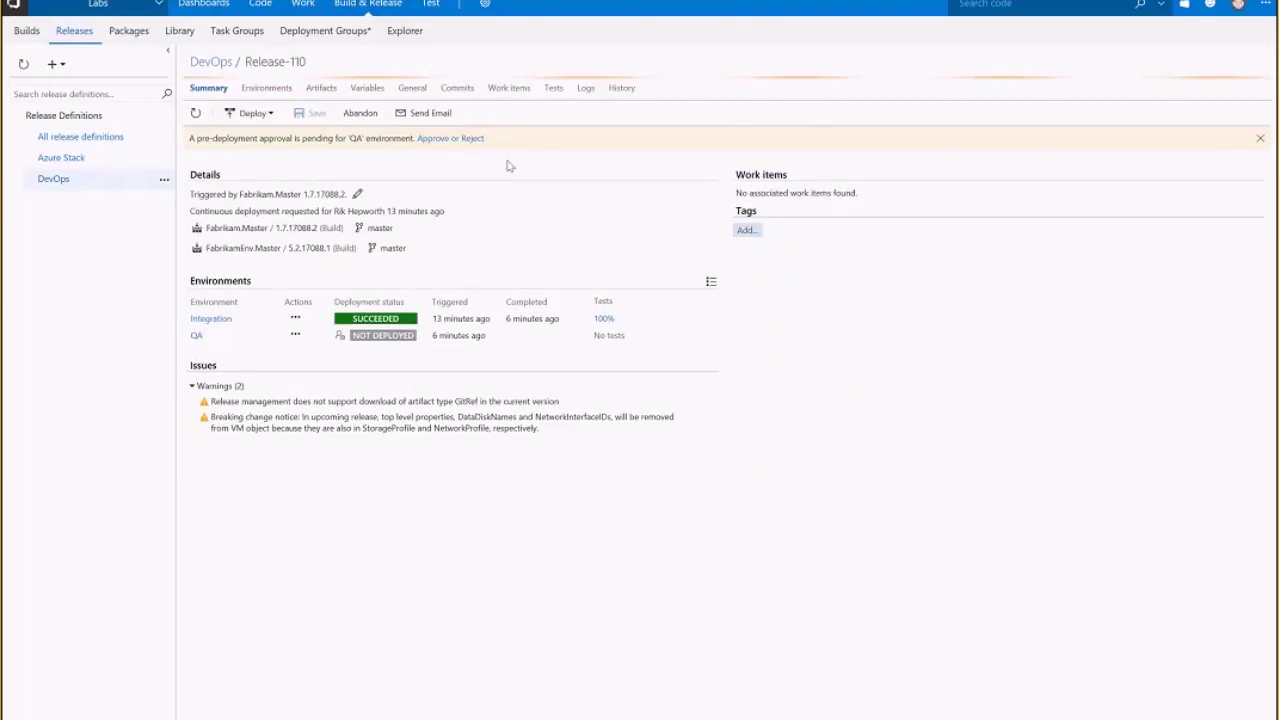
click(587, 88)
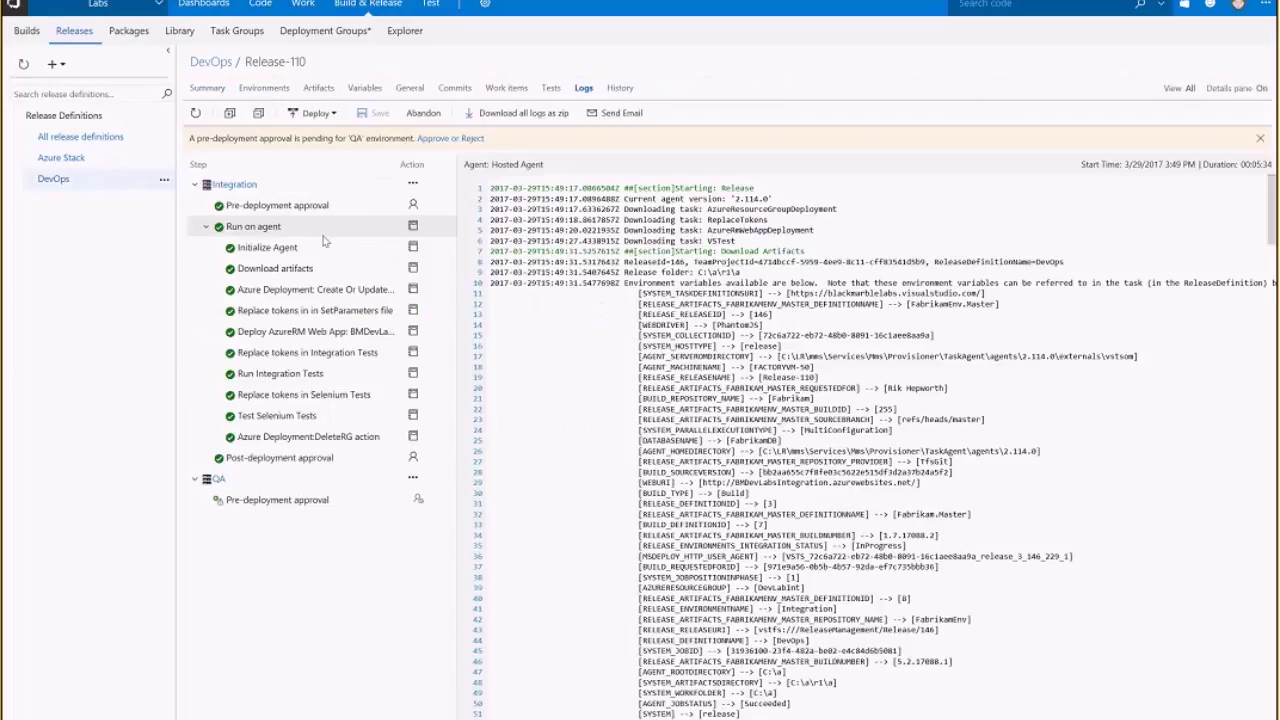
click(551, 88)
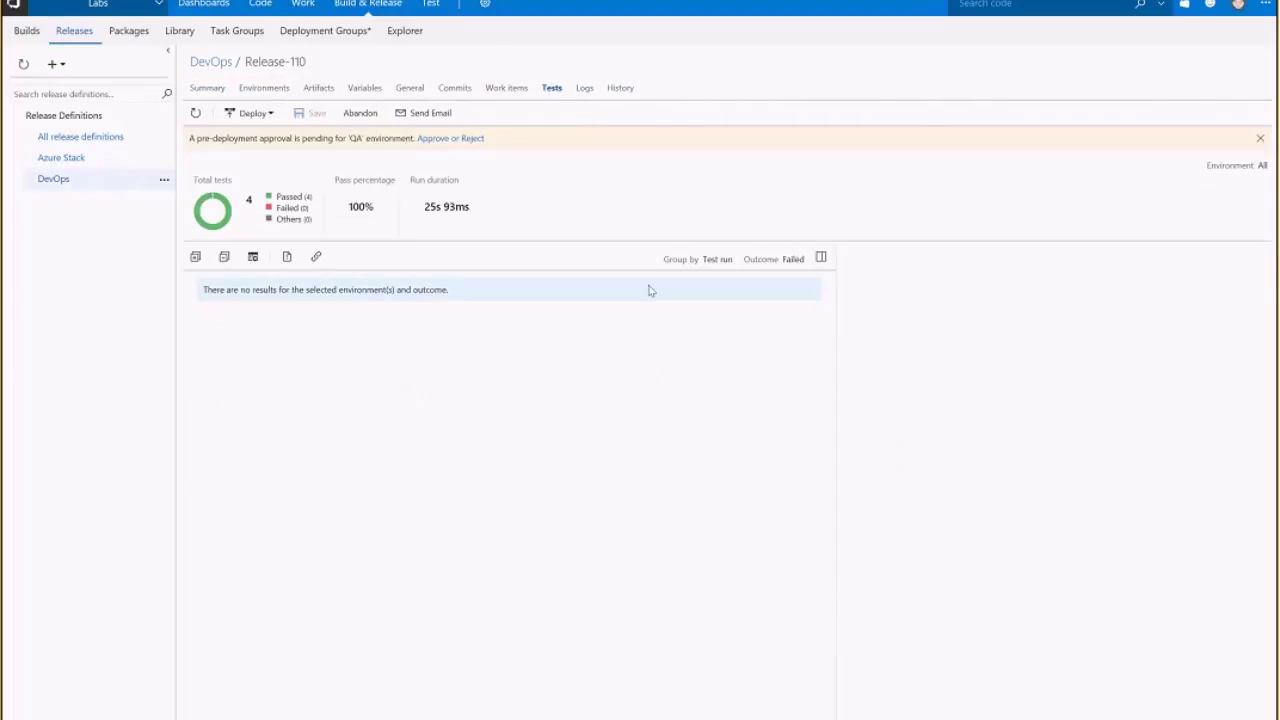
Step: Show Release-110's test results for all outcomes, keeping them grouped by test run
click(717, 260)
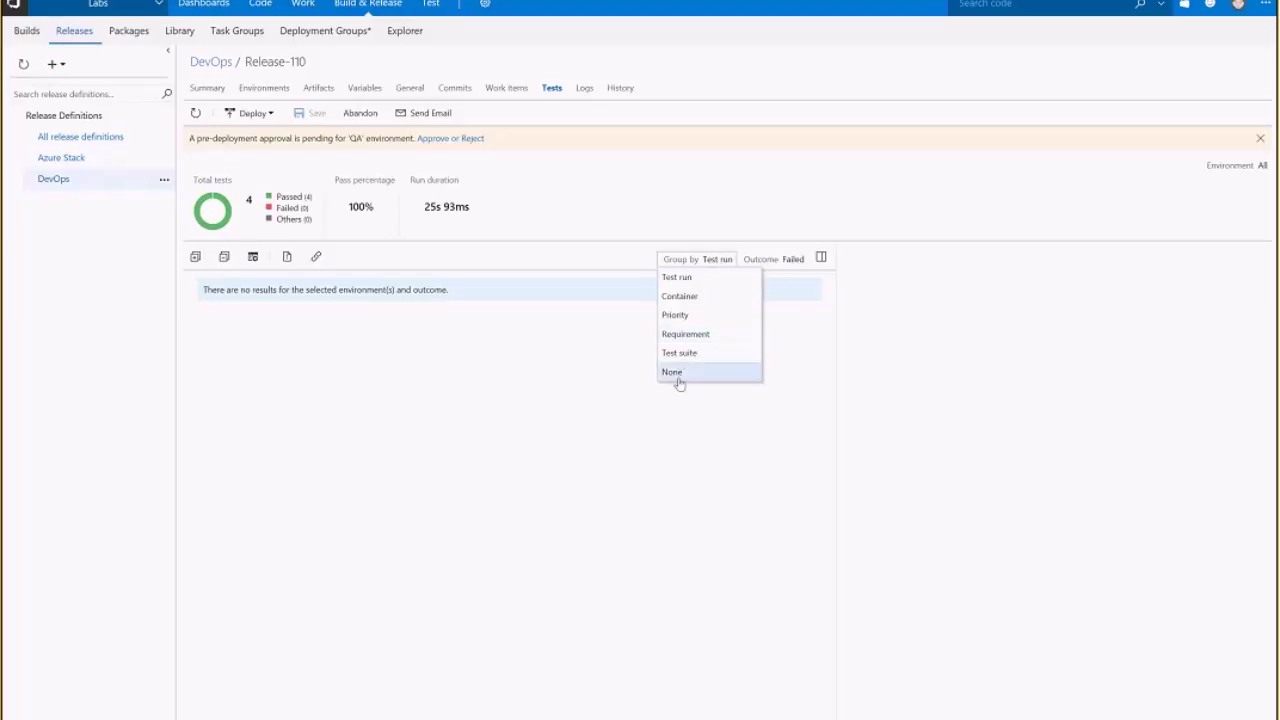
click(787, 263)
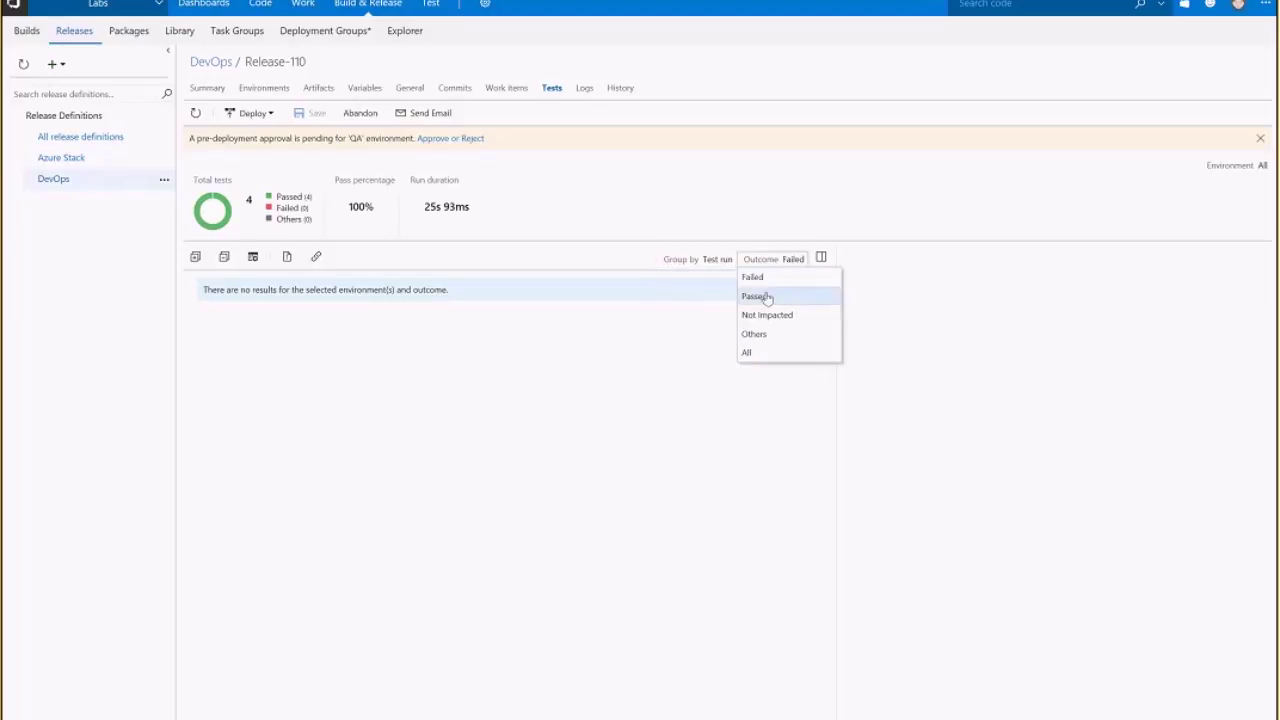
click(757, 357)
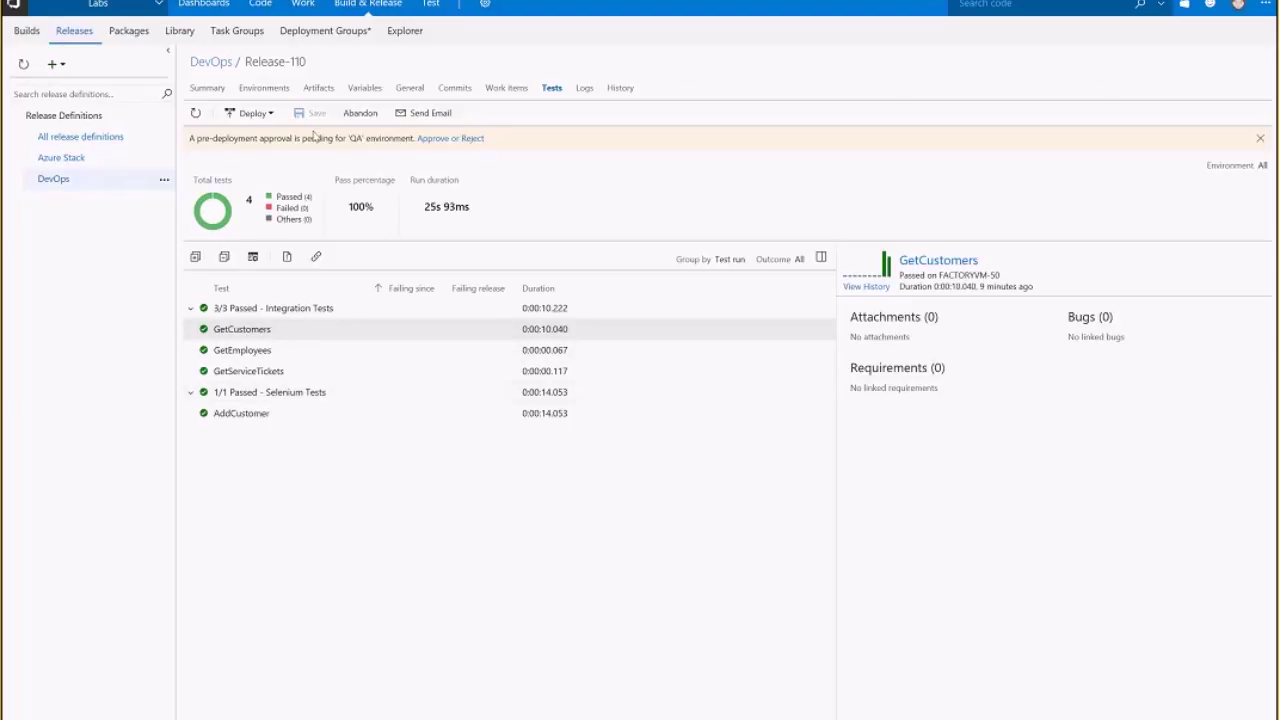
Step: From the release summary, approve the pending pre-deployment approval for the QA environment with the comment "THIS IS ok"
click(207, 89)
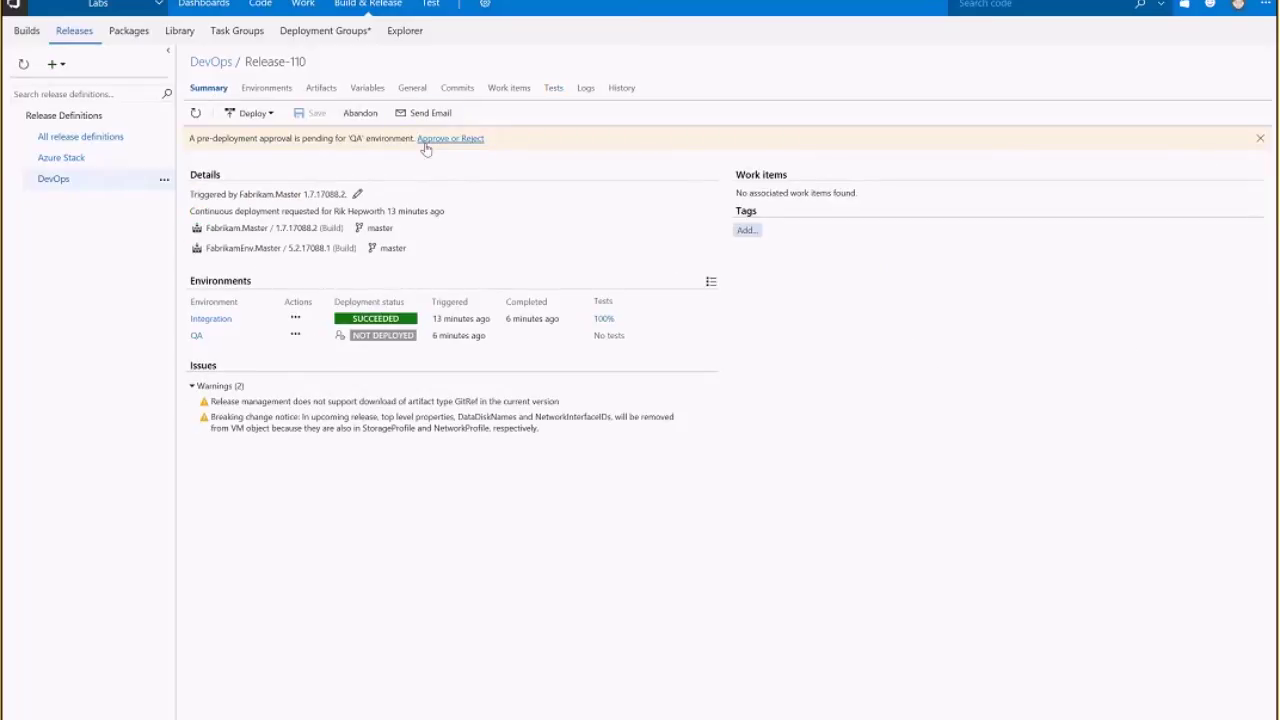
click(450, 138)
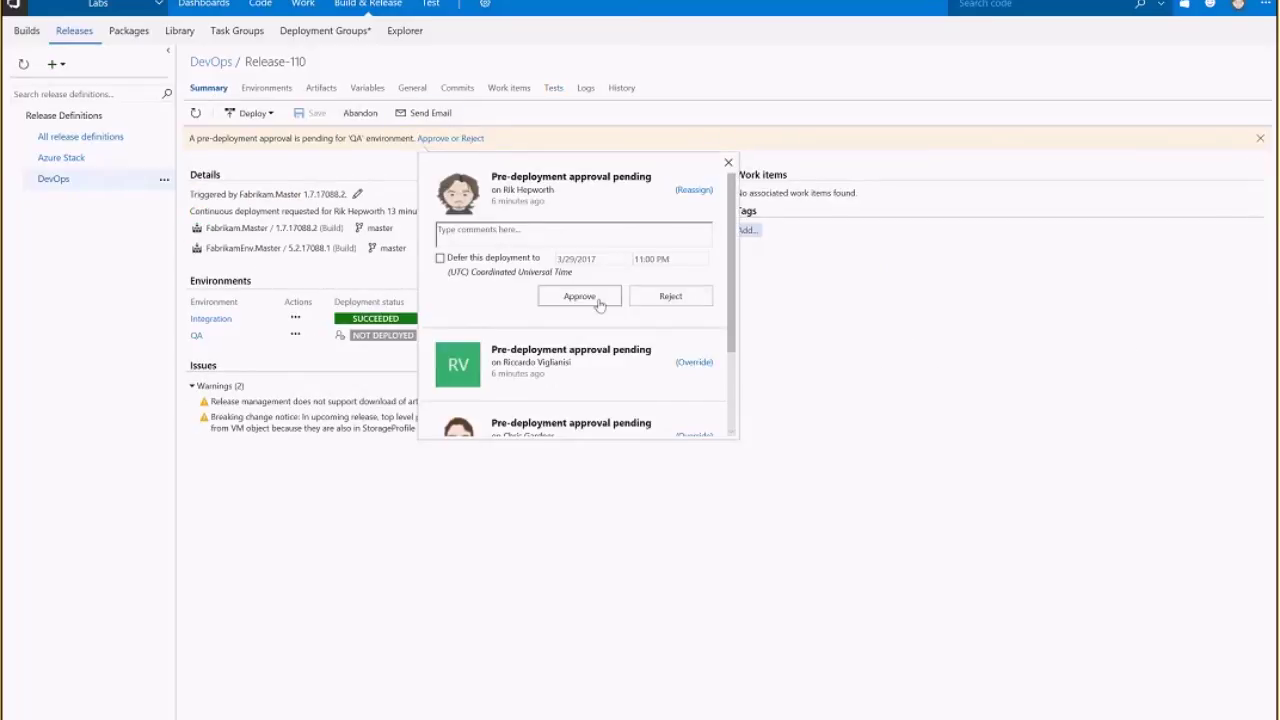
click(551, 232)
text(THIS)
key(BackSpace)
key(BackSpace)
key(BackSpace)
key(BackSpace)
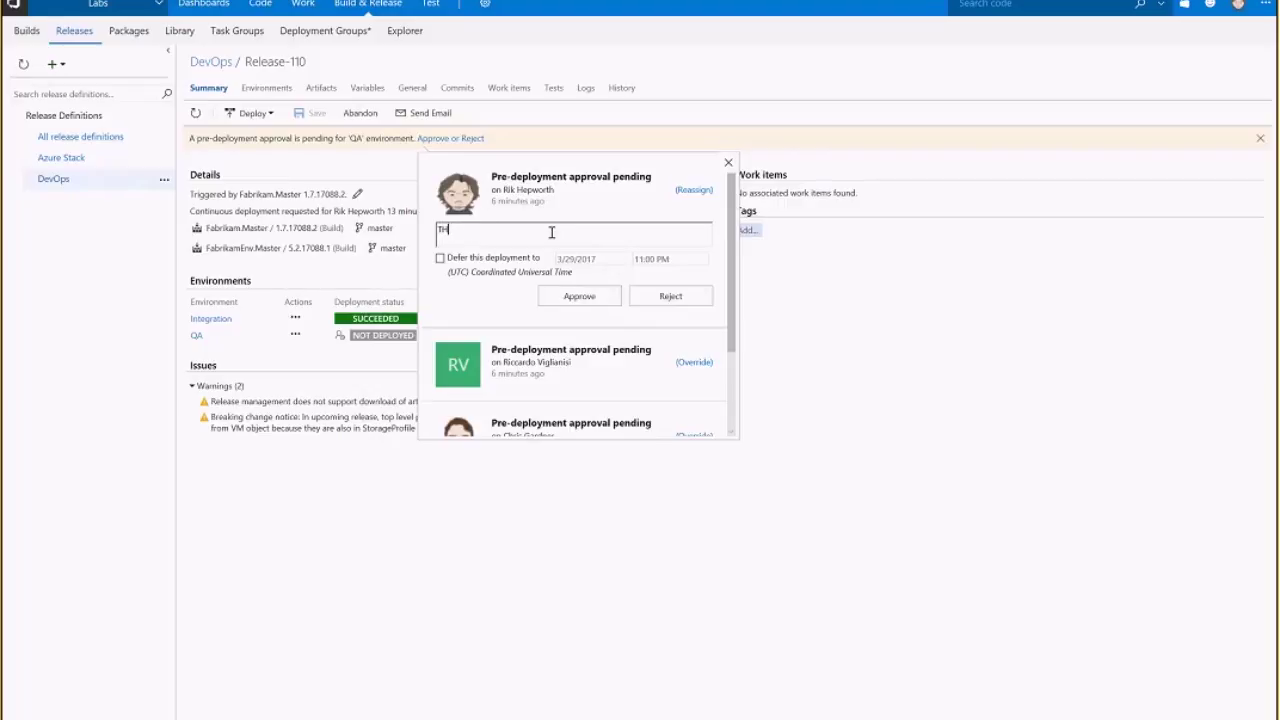
text(THIS IS ok)
click(589, 303)
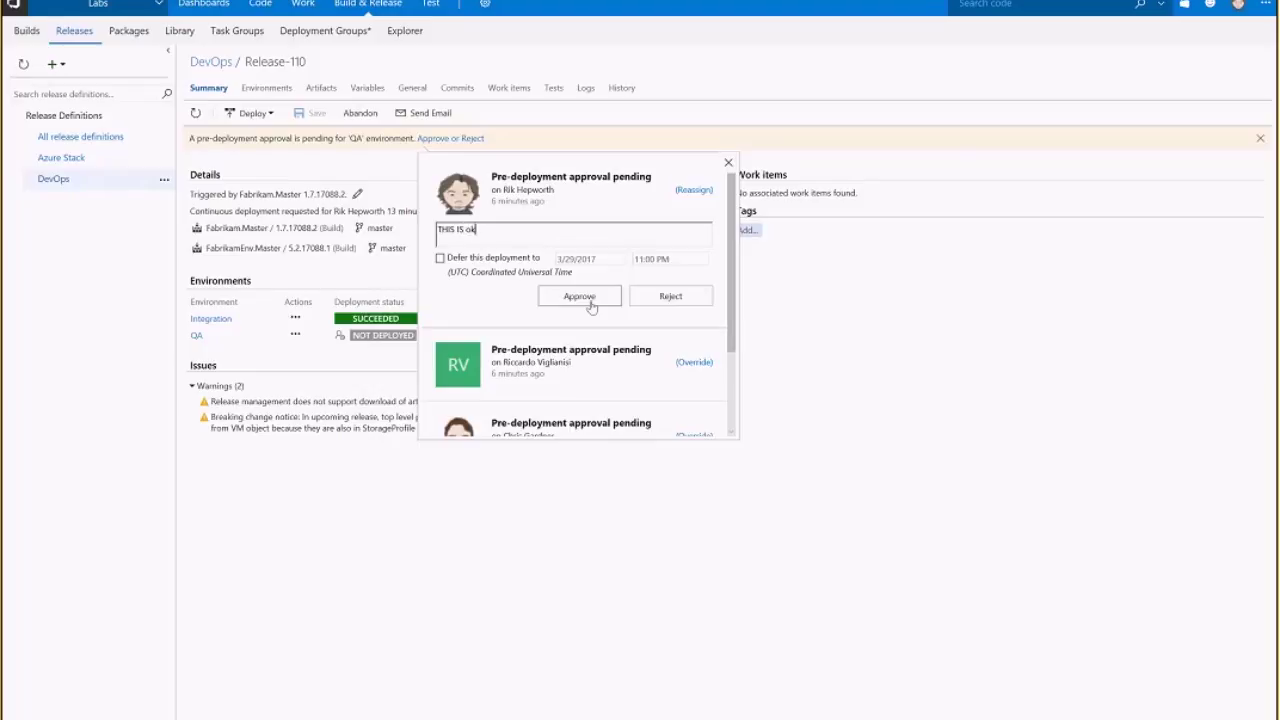